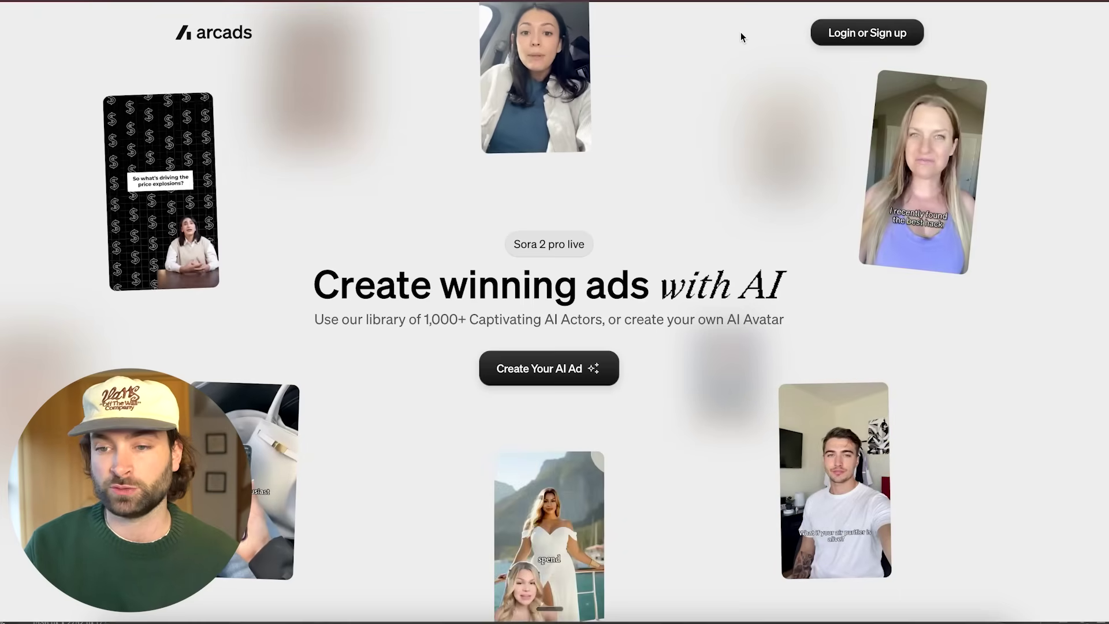
Log in to the Arcads account and create a new project set to image generation.
click(873, 36)
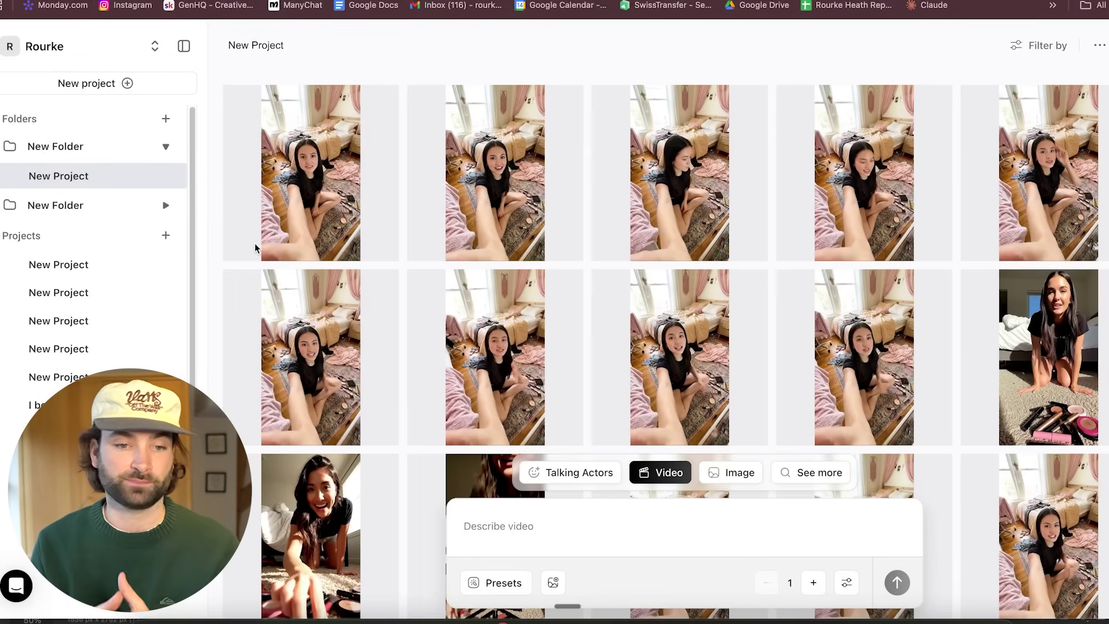
mouse_move(249, 219)
click(127, 85)
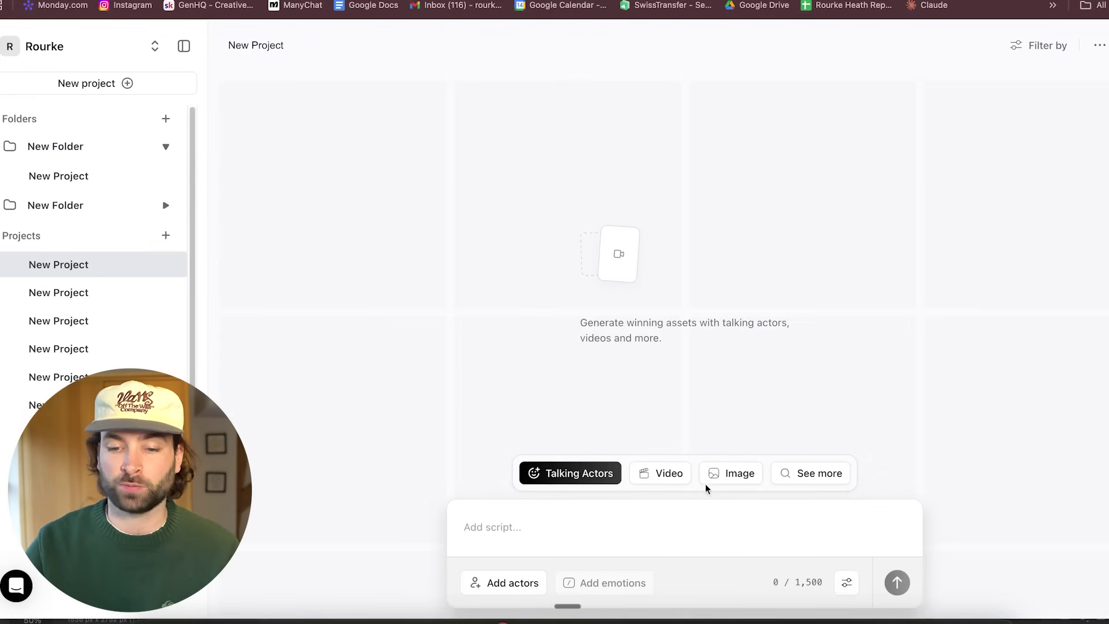
click(668, 479)
click(744, 474)
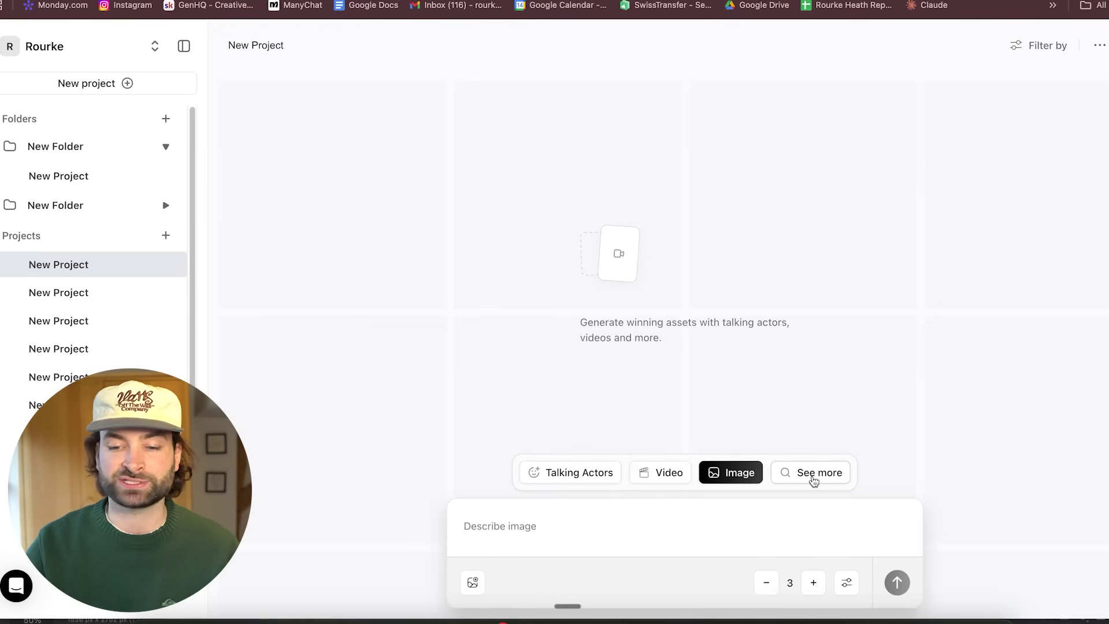
Browse the full catalogue of models, tools and presets, and close it.
click(814, 480)
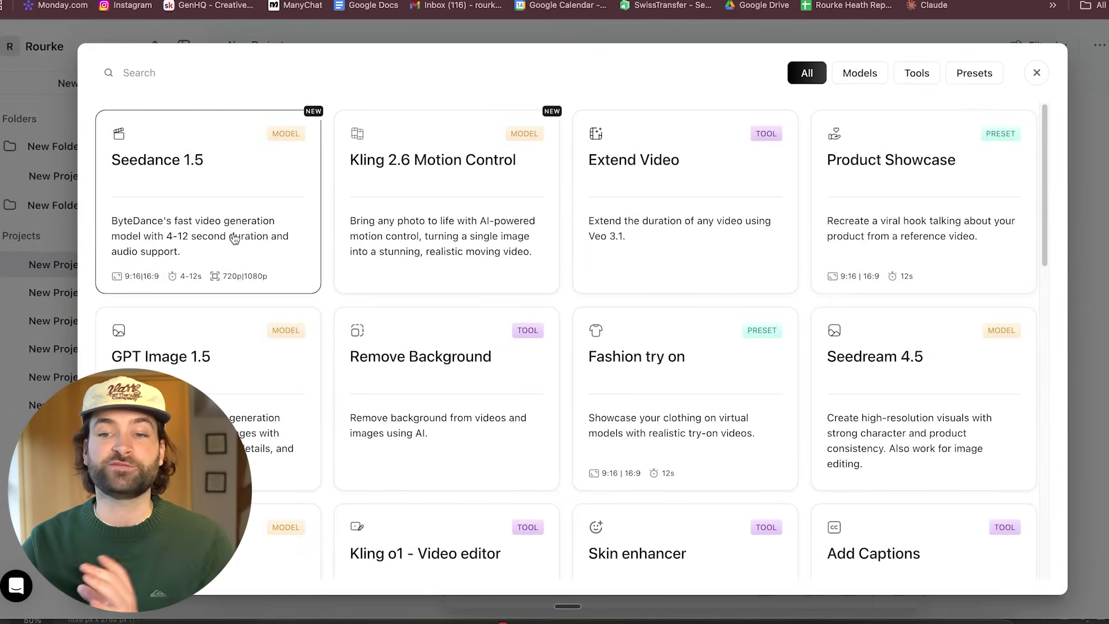
scroll(639, 430, down, 3)
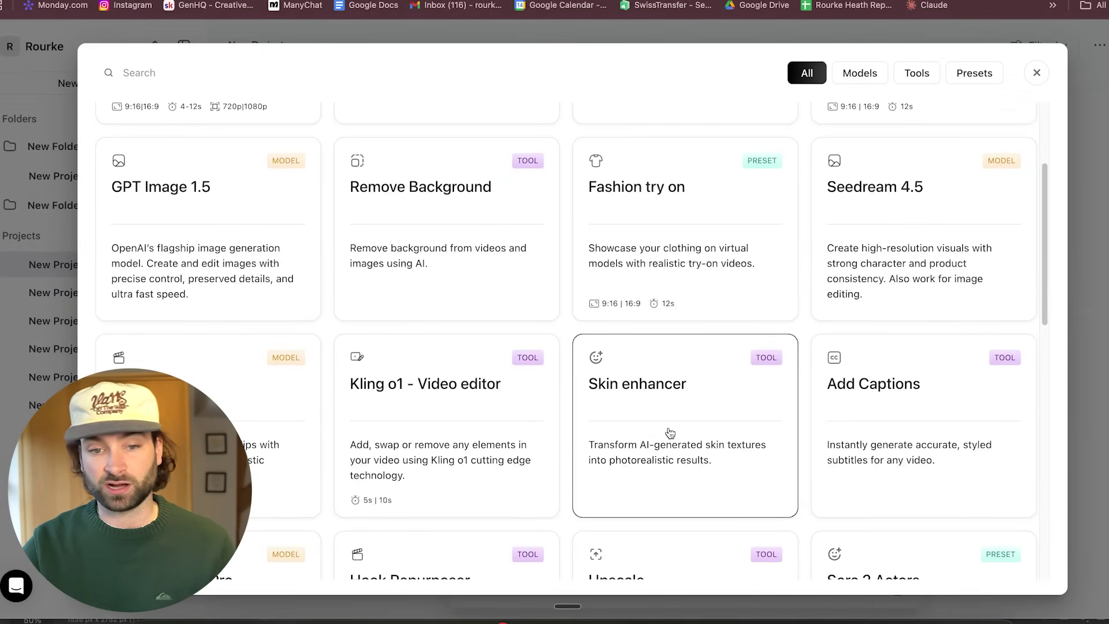
scroll(652, 431, up, 1)
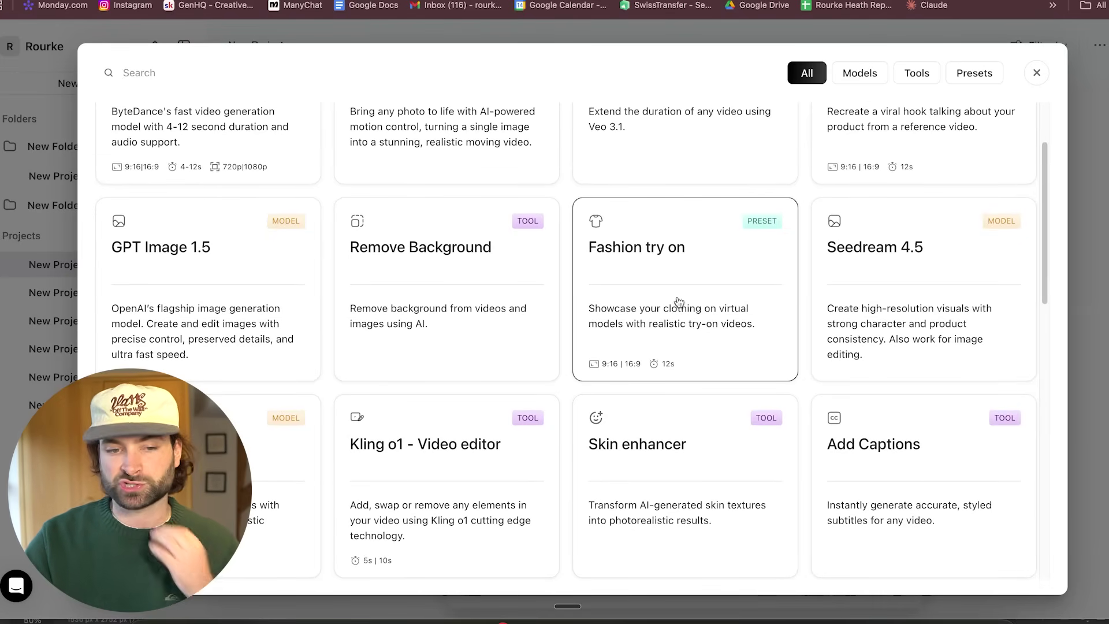
scroll(711, 312, down, 3)
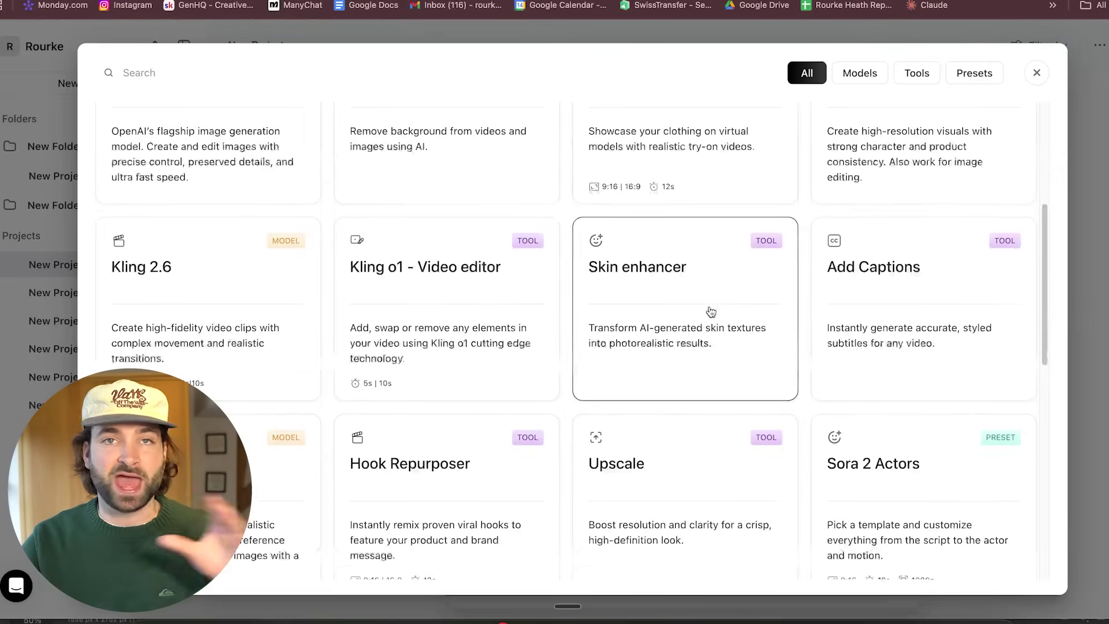
scroll(712, 312, down, 1)
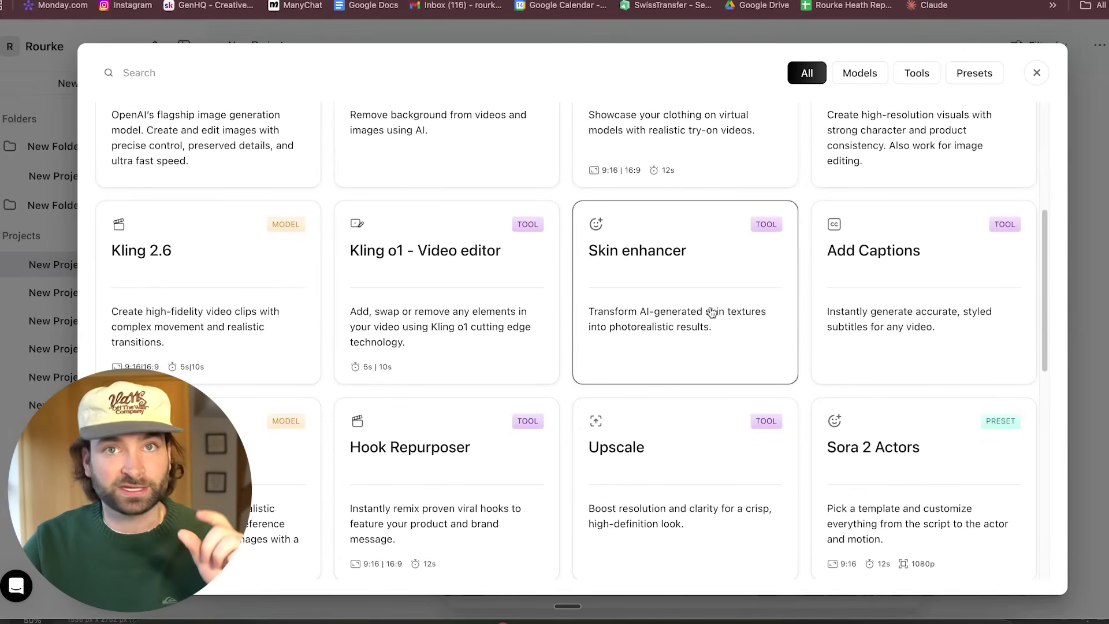
scroll(712, 312, down, 1)
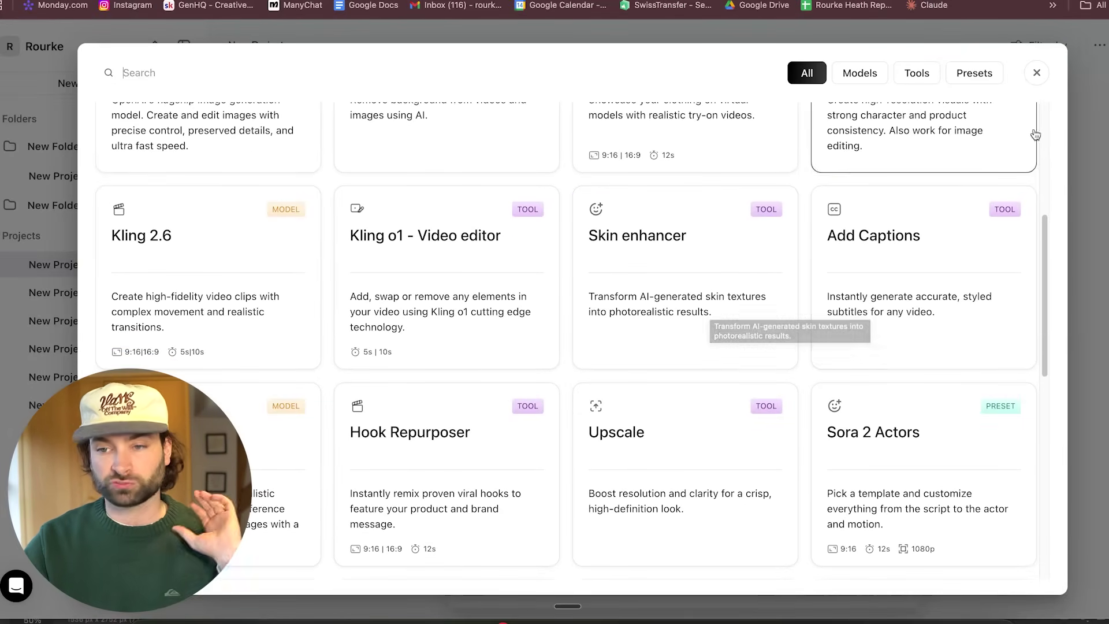
click(1046, 80)
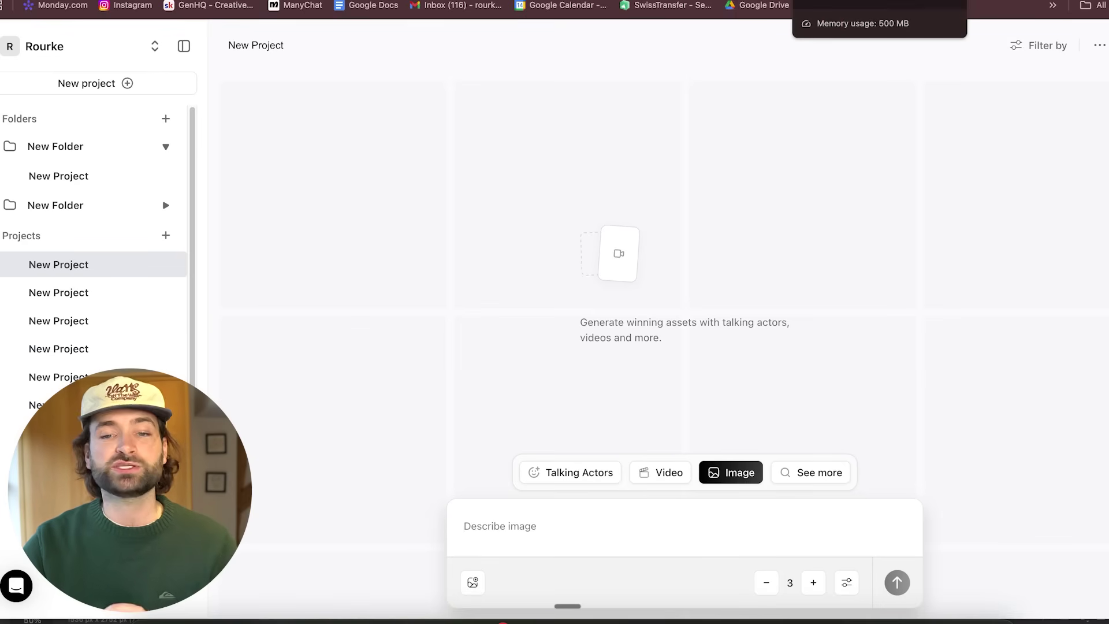
Switch to Pinterest and save the bedroom selfie of the brunette woman in black as a reference image.
click(878, 1)
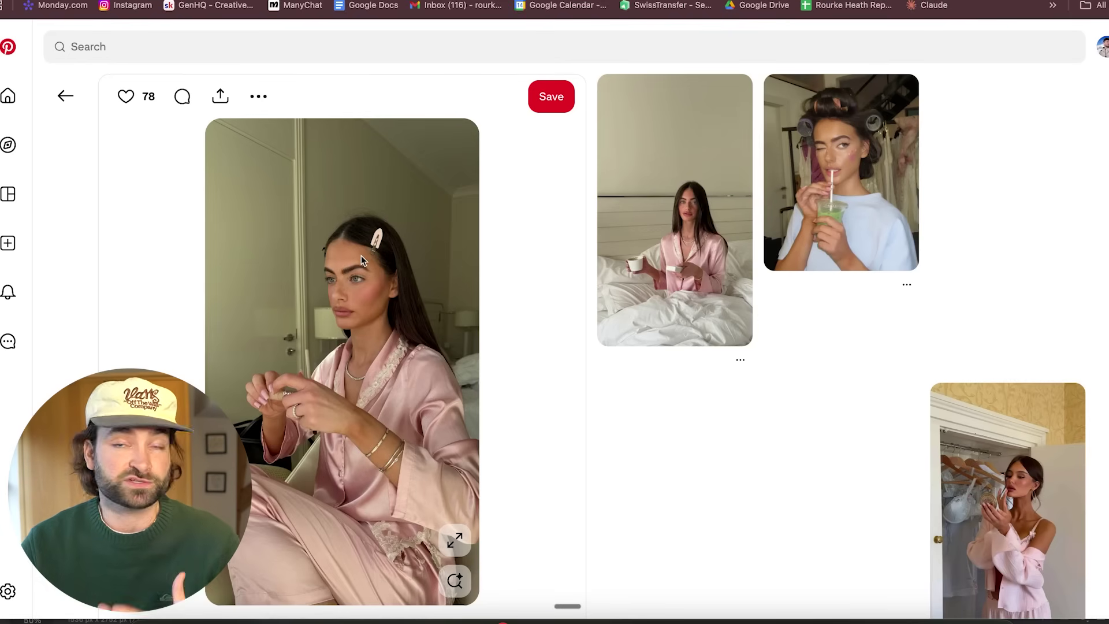
click(17, 1)
scroll(321, 231, up, 1)
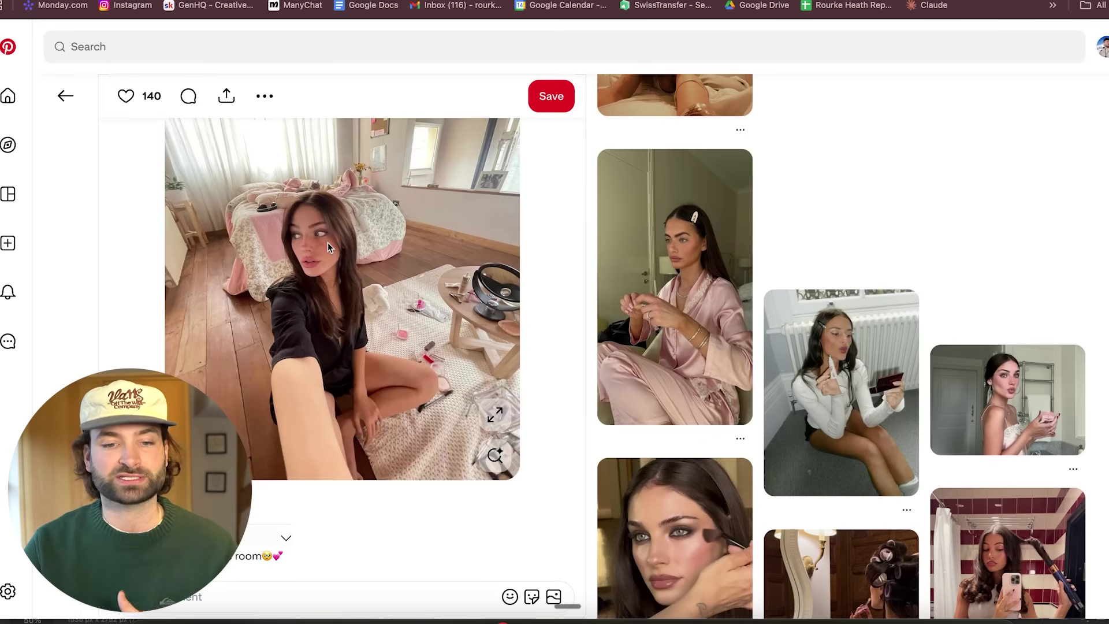
scroll(327, 241, up, 3)
right_click(340, 264)
click(395, 287)
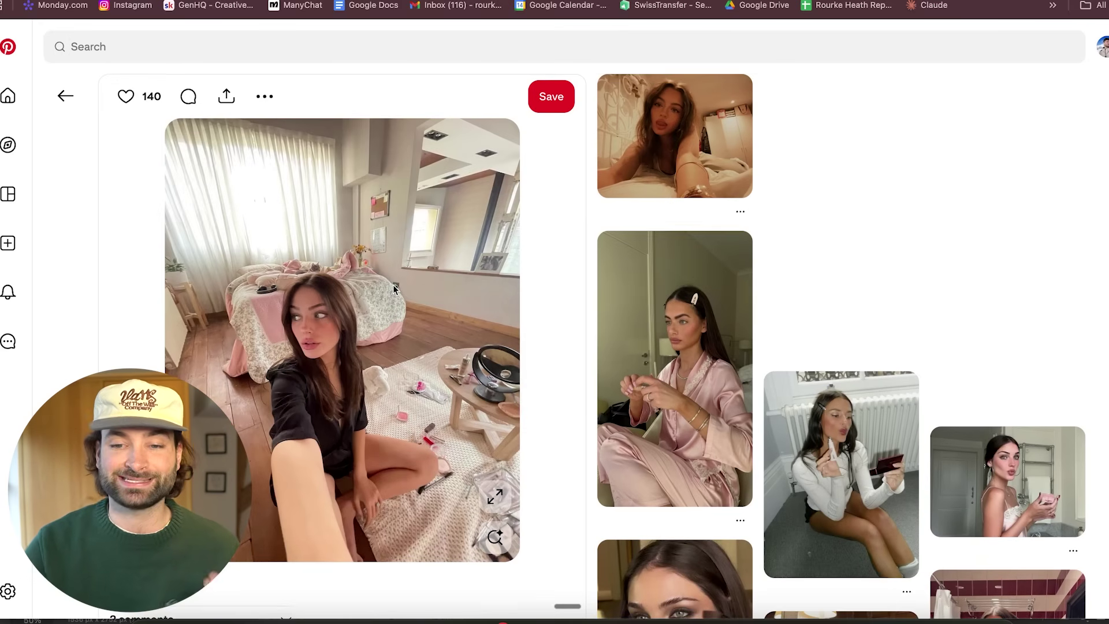
key(Return)
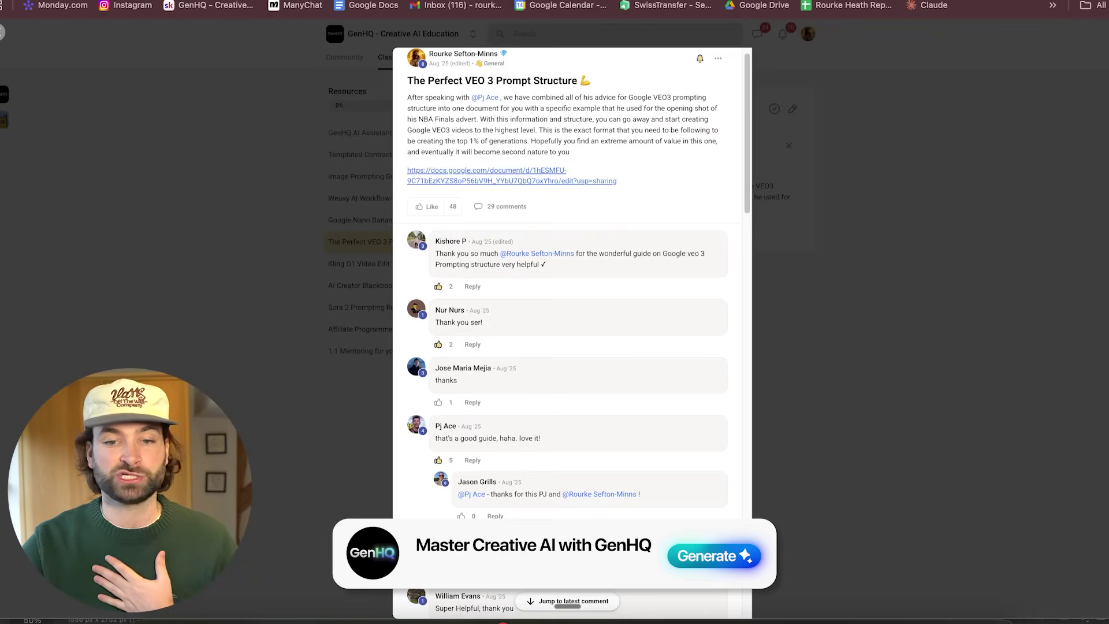
In the GenHQ community classroom, open the AI Advertising course and launch its Custom GenHQ Image Prompt Helper.
click(235, 161)
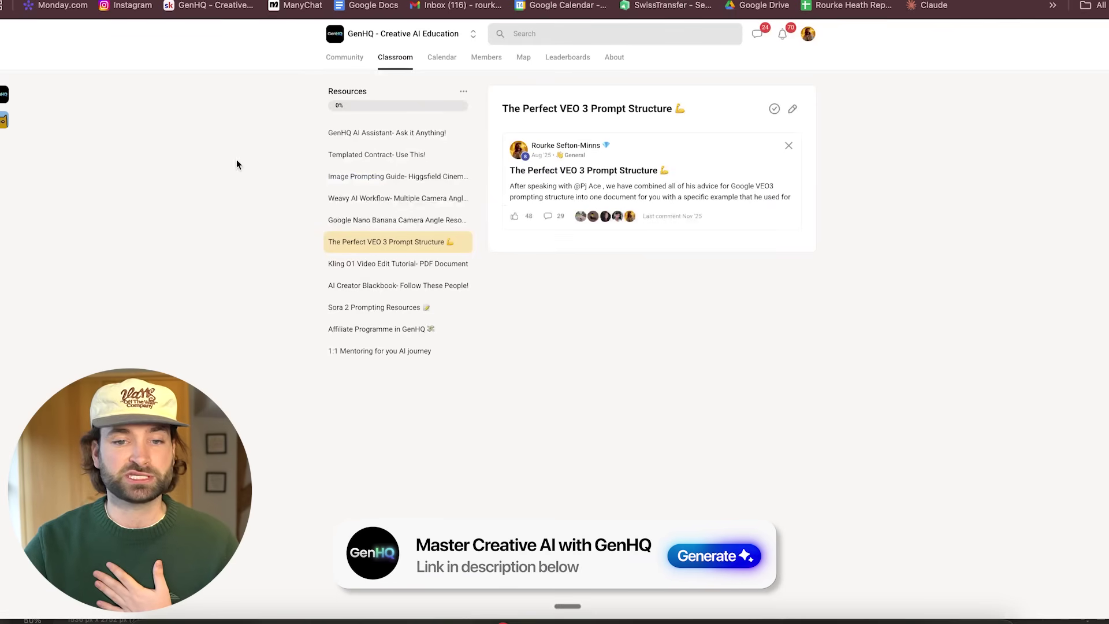
click(334, 69)
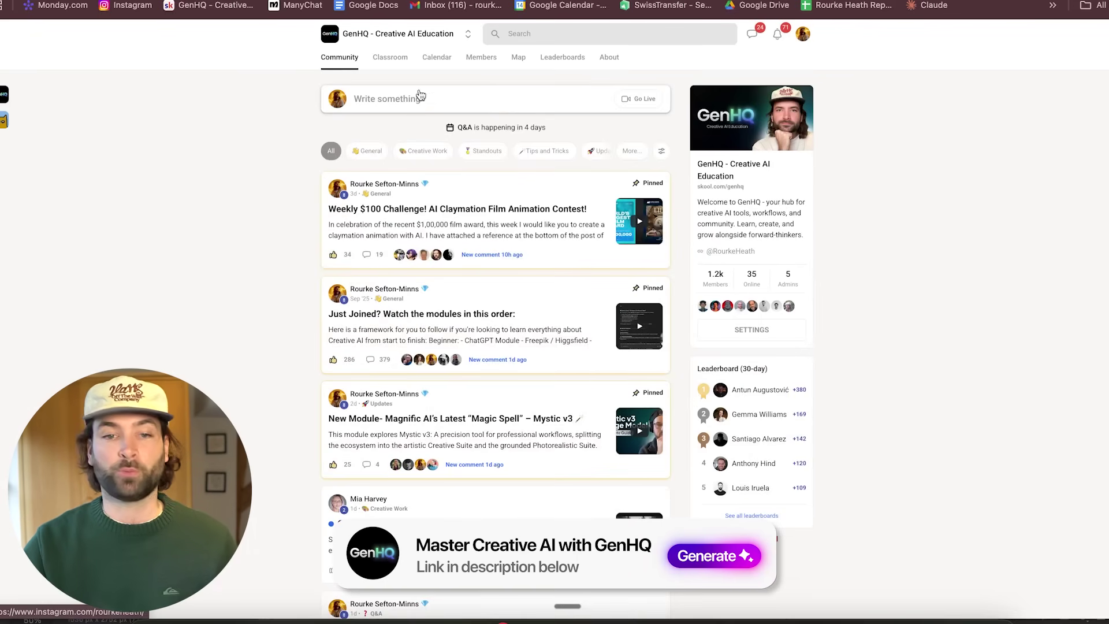
click(392, 64)
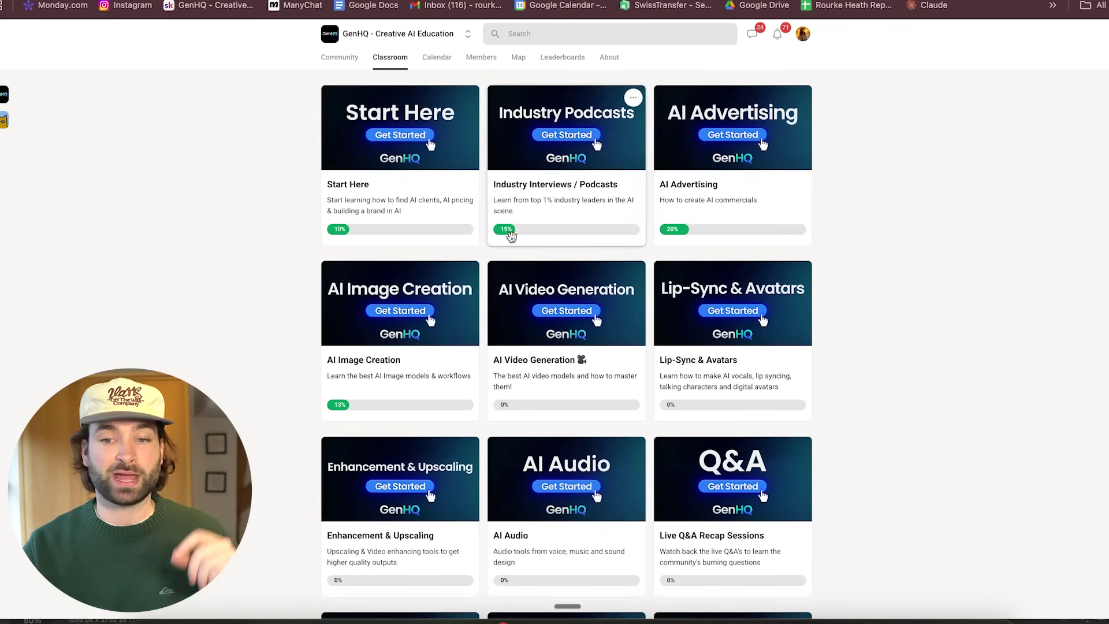
click(714, 178)
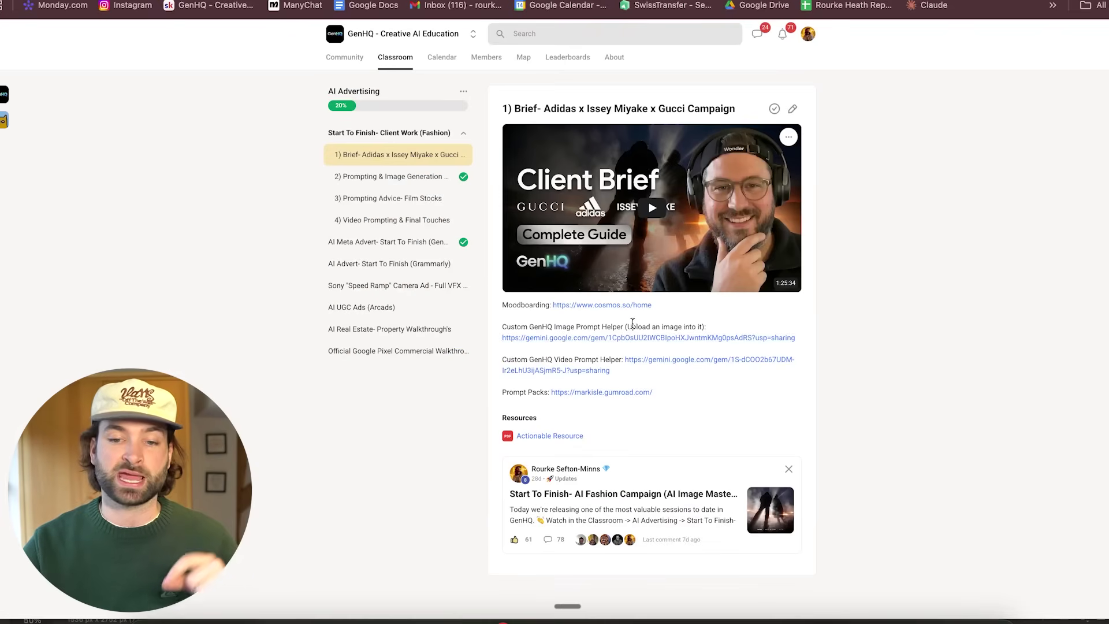
click(622, 341)
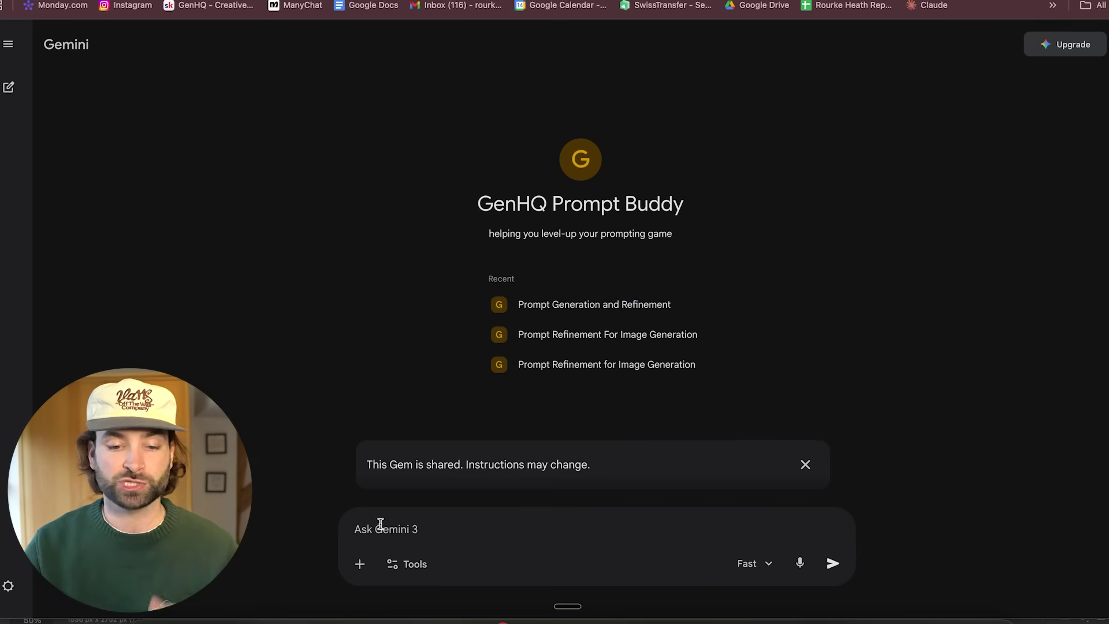
Upload the saved bedroom selfie from Downloads to the GenHQ Prompt Buddy and submit it.
click(359, 563)
click(409, 441)
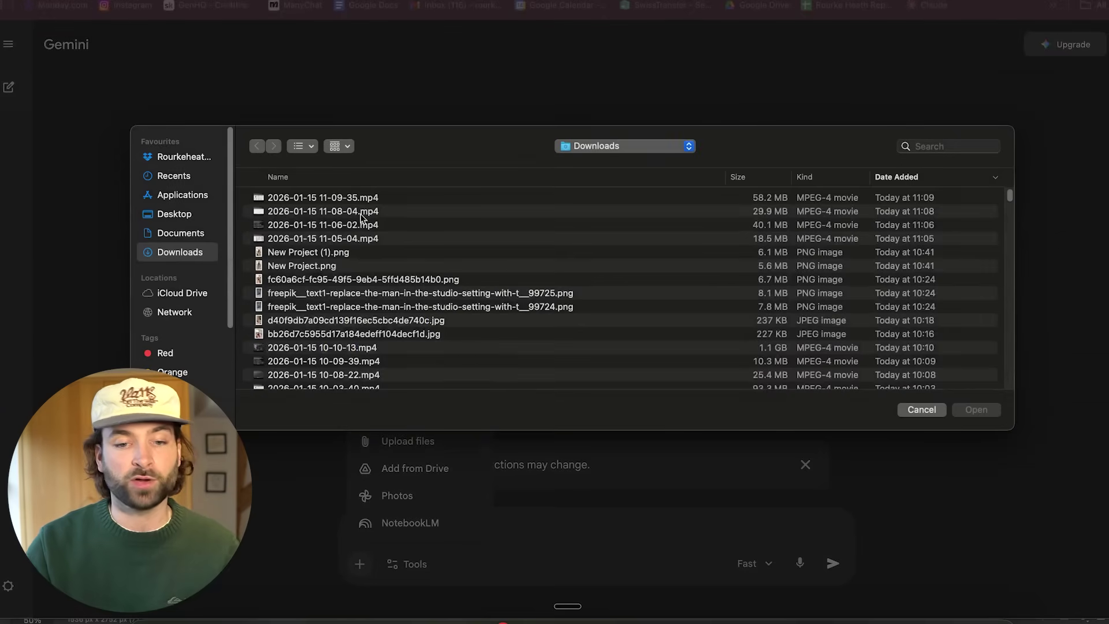
double_click(330, 199)
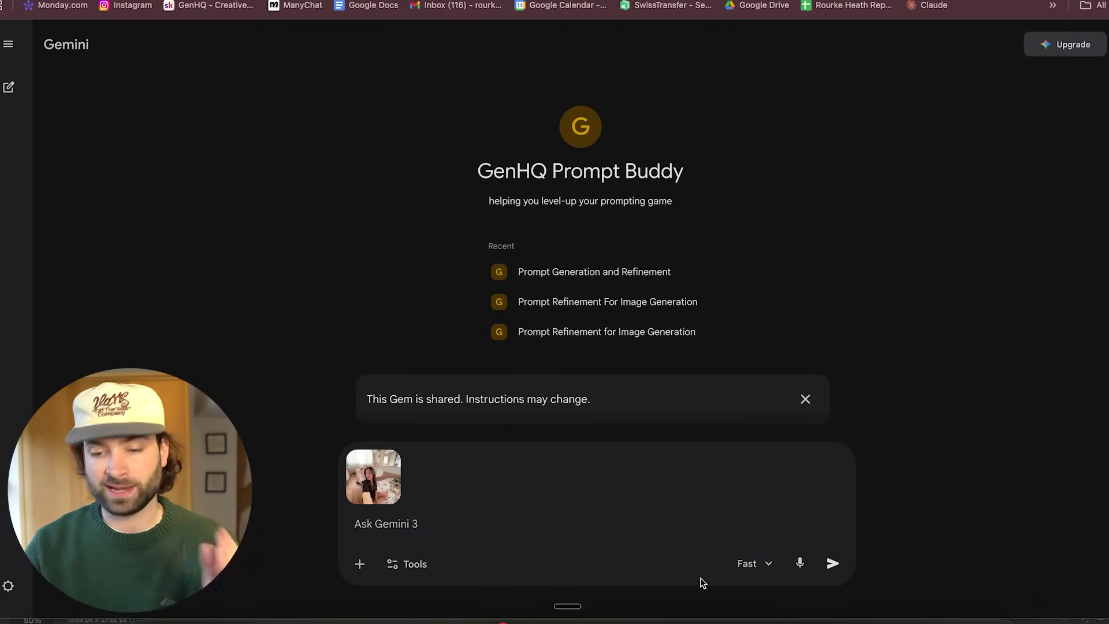
click(832, 564)
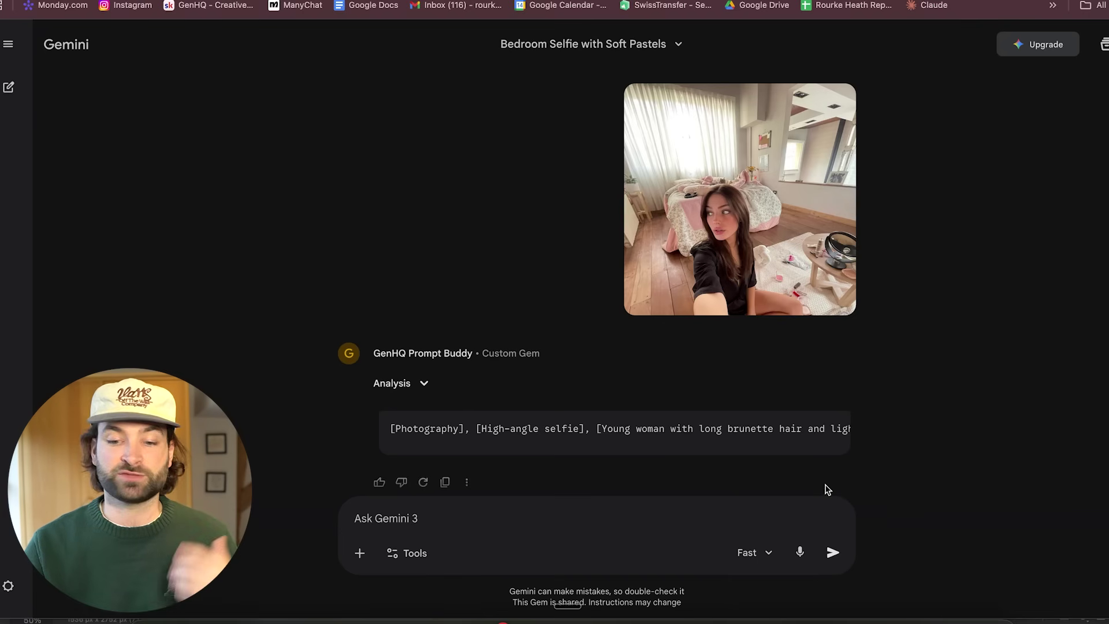
Copy the generated prompt into the Arcads image description and review its bedroom setting, lens and Kodak Portra 400 wording.
click(445, 484)
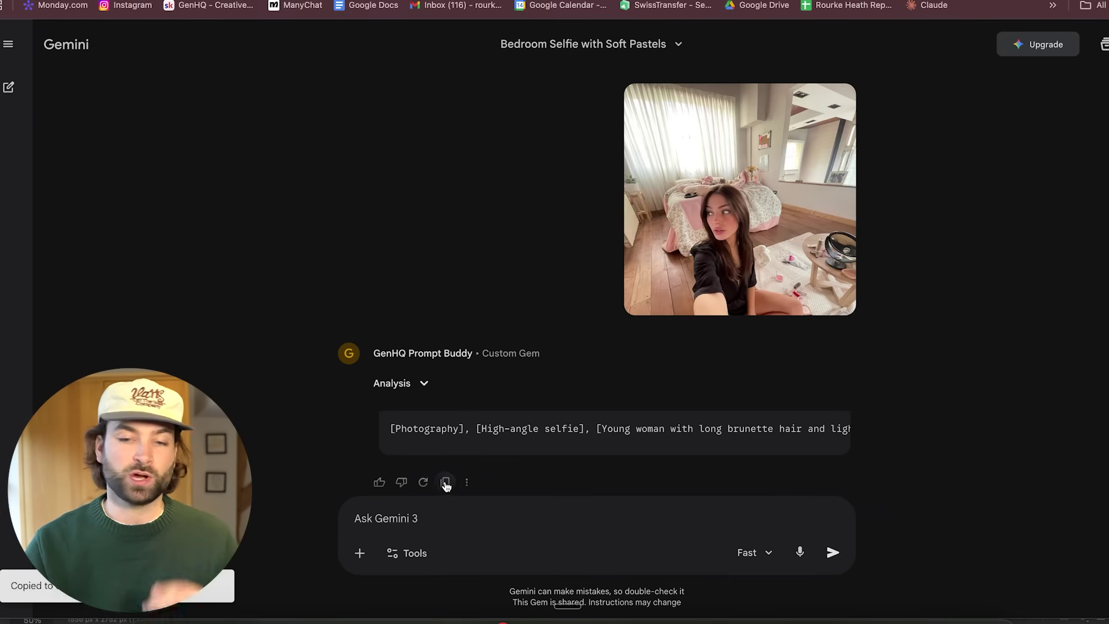
key(ctrl+Tab)
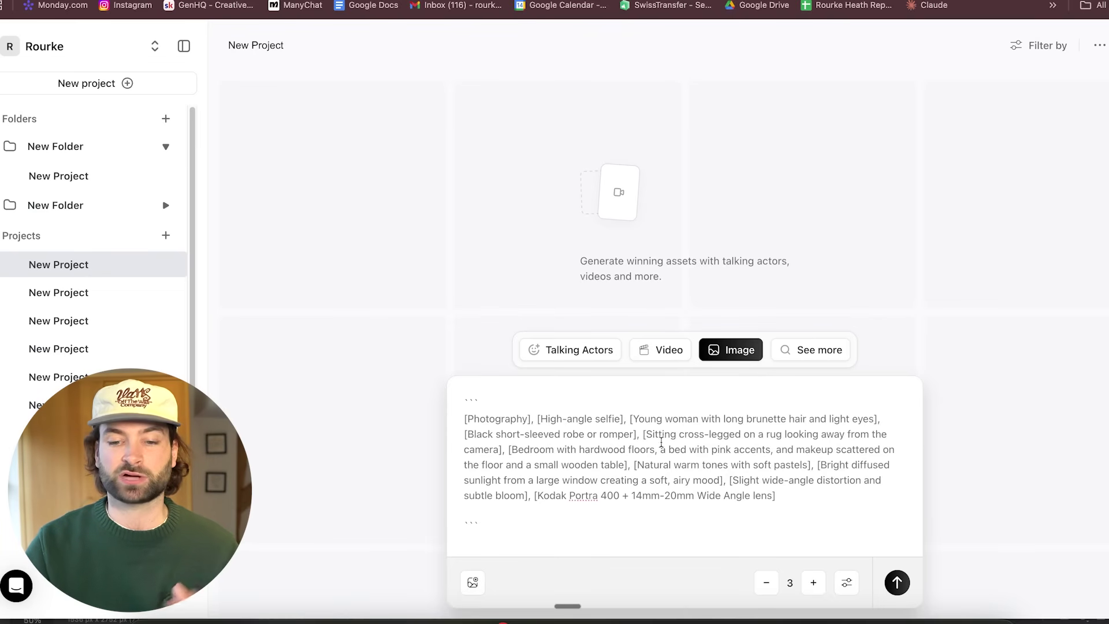
drag(510, 449, 883, 461)
click(757, 461)
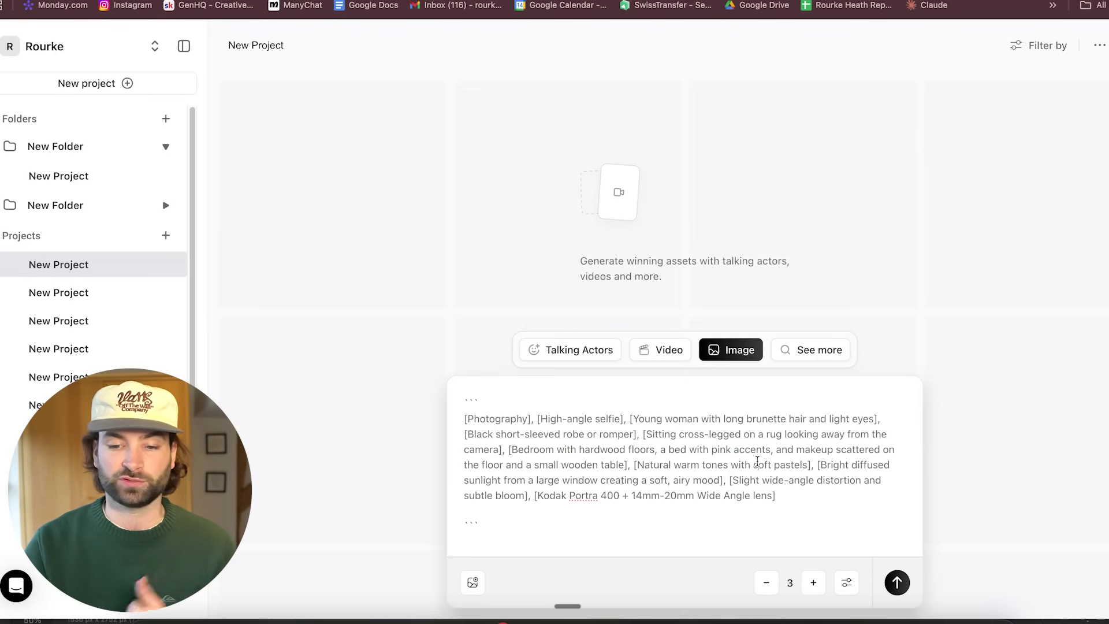
drag(703, 496, 776, 495)
click(693, 496)
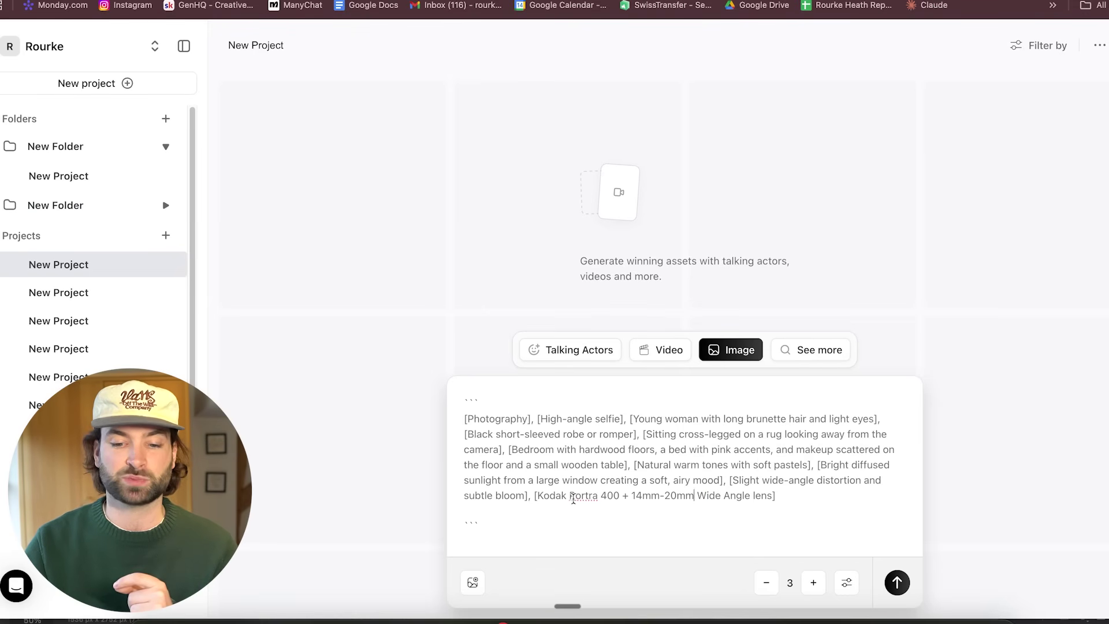
drag(536, 495, 619, 499)
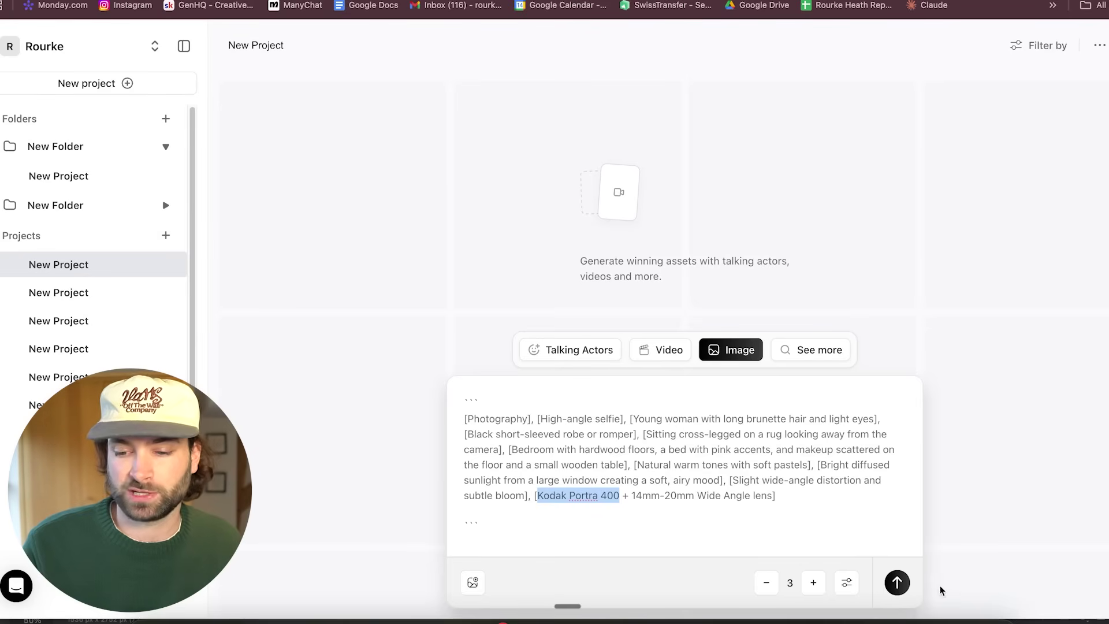
Generate two batches of three images from the pasted prompt.
click(897, 582)
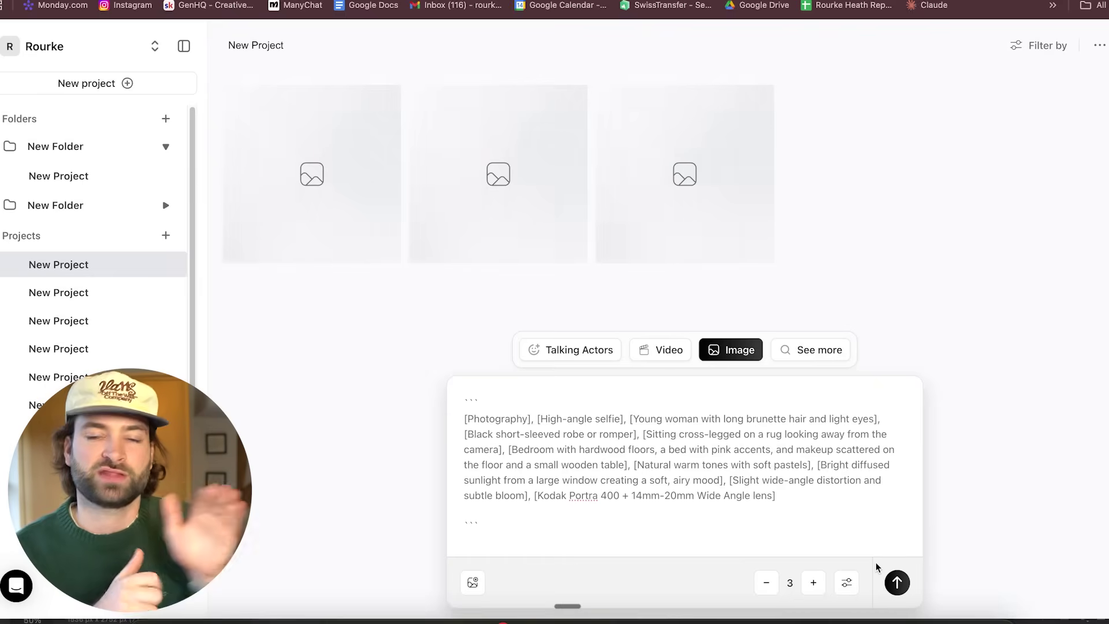
click(899, 583)
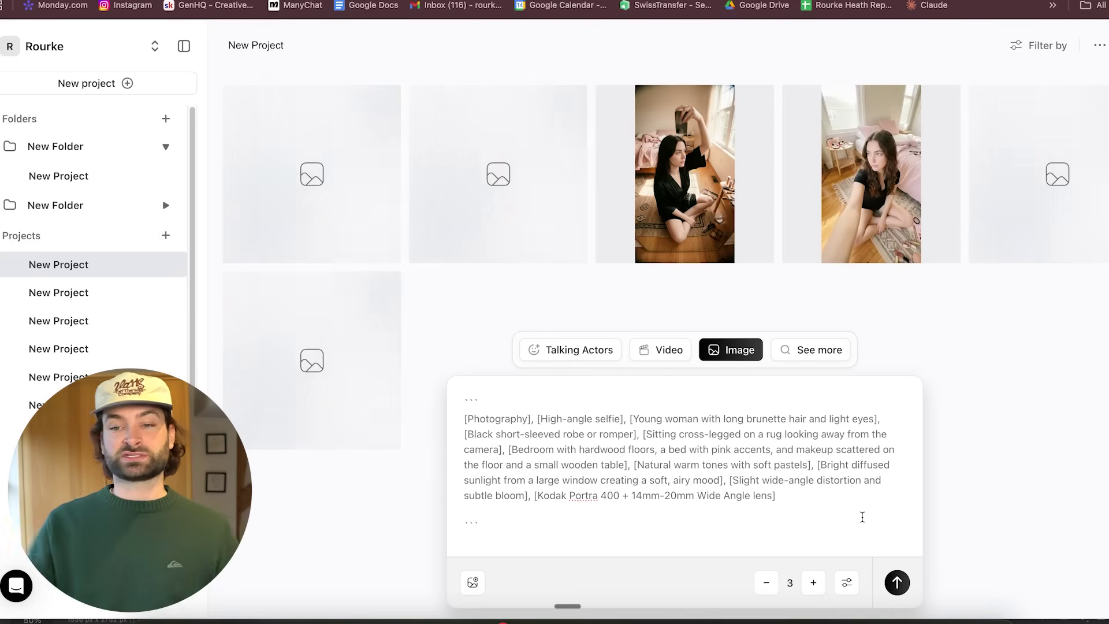
mouse_move(880, 217)
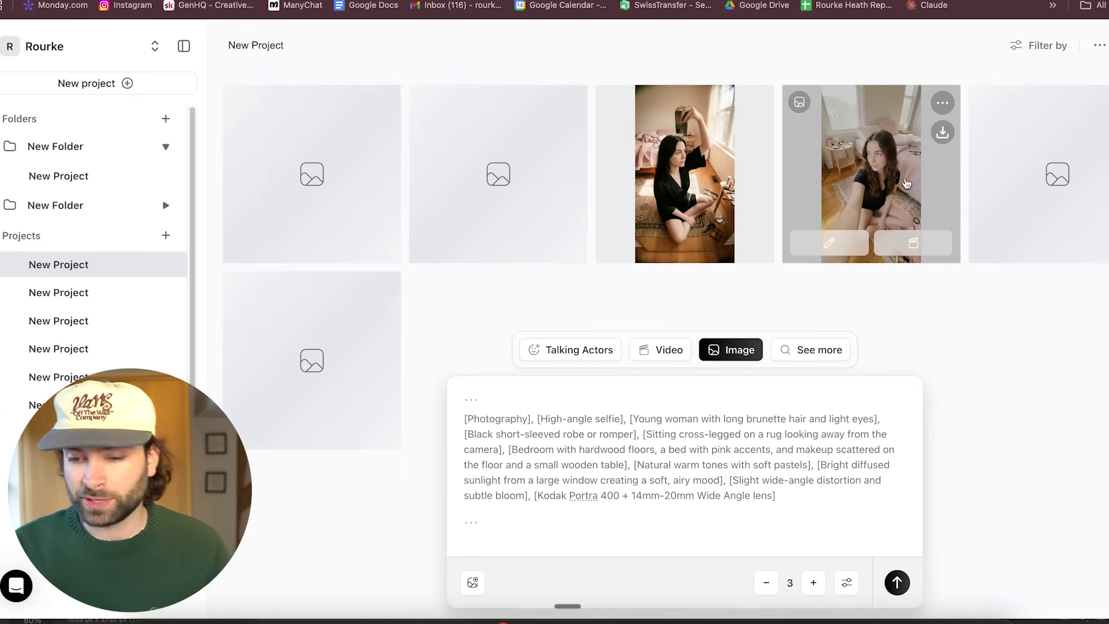
Check the aspect ratio options in the image settings without changing the 9:16 format.
click(846, 582)
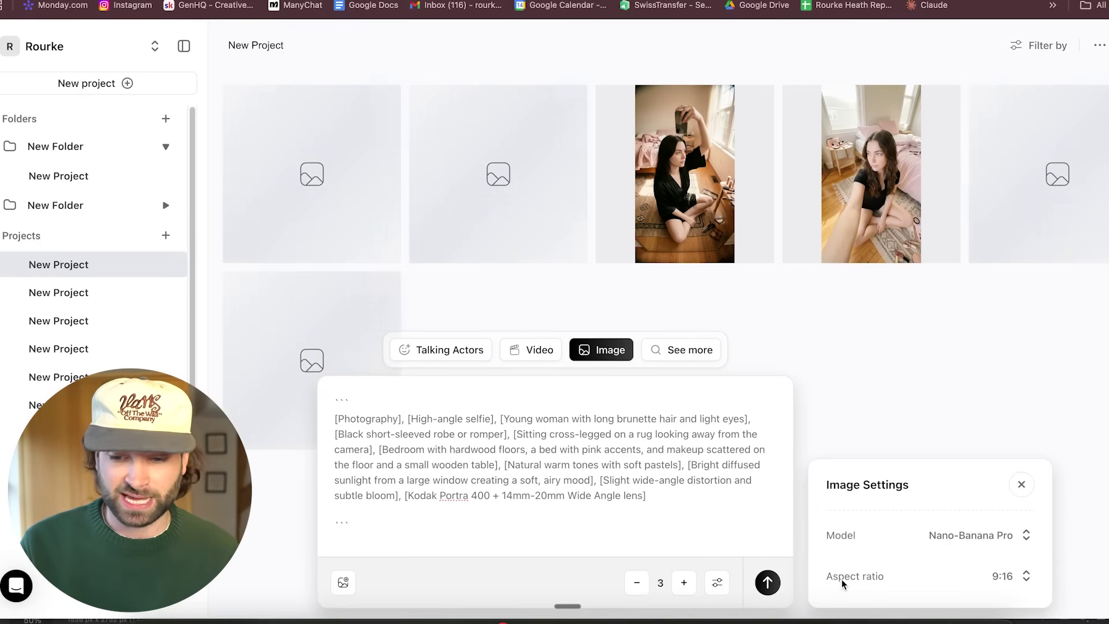
click(1026, 576)
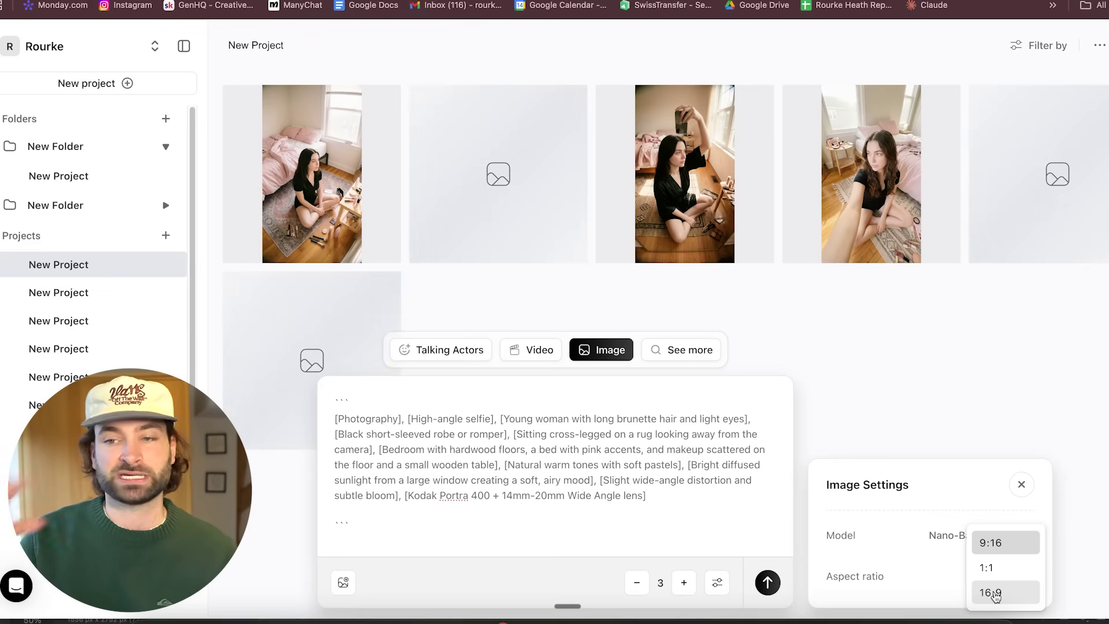
click(1004, 381)
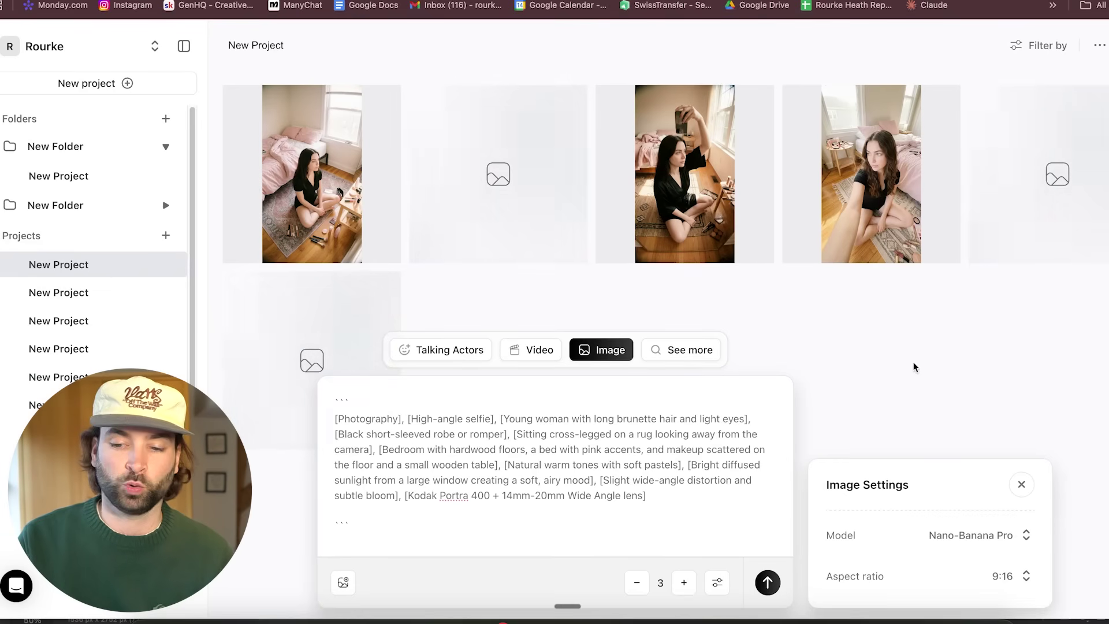
click(1022, 483)
Download the generated selfie of the woman reaching toward the camera beside the pink bed.
mouse_move(900, 146)
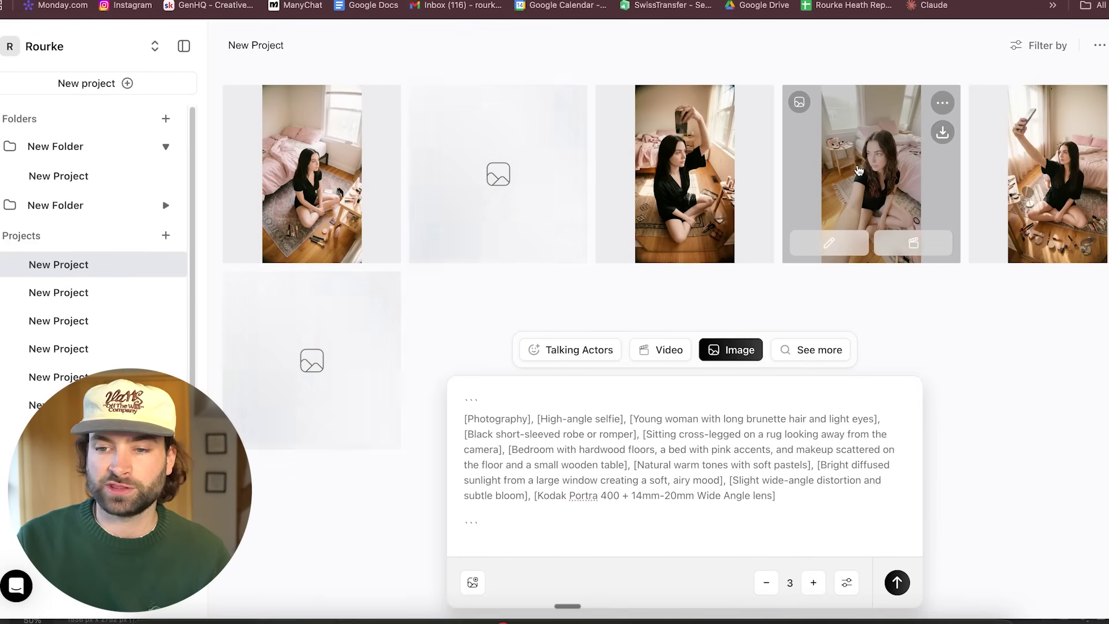
click(942, 132)
click(988, 394)
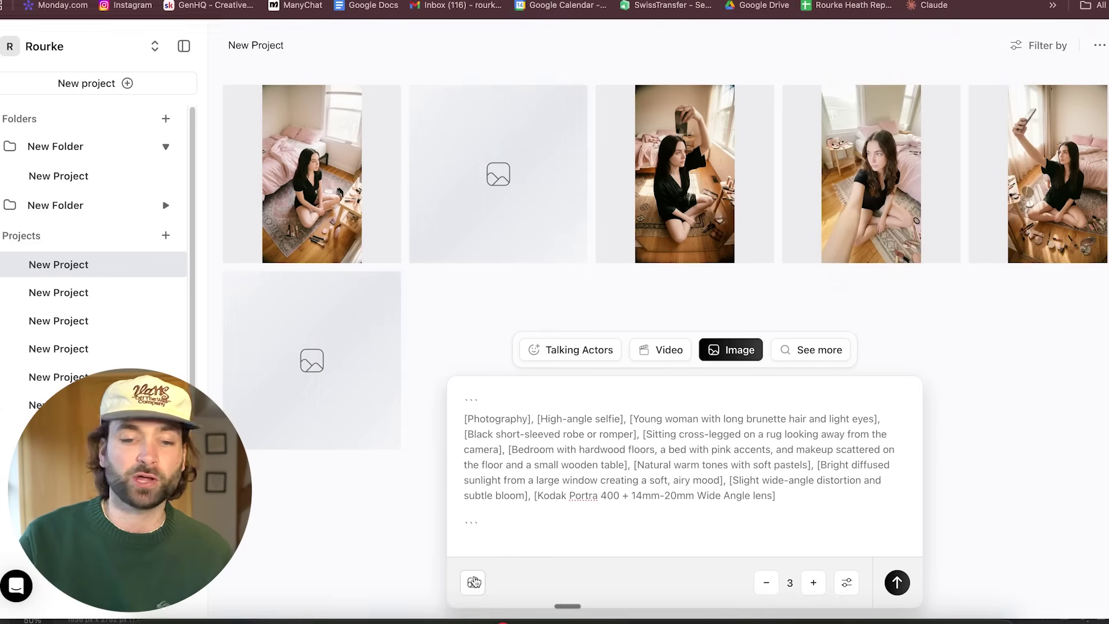
Attach New Project (2).png as the reference image and clear the old prompt from the image description.
click(474, 582)
click(362, 198)
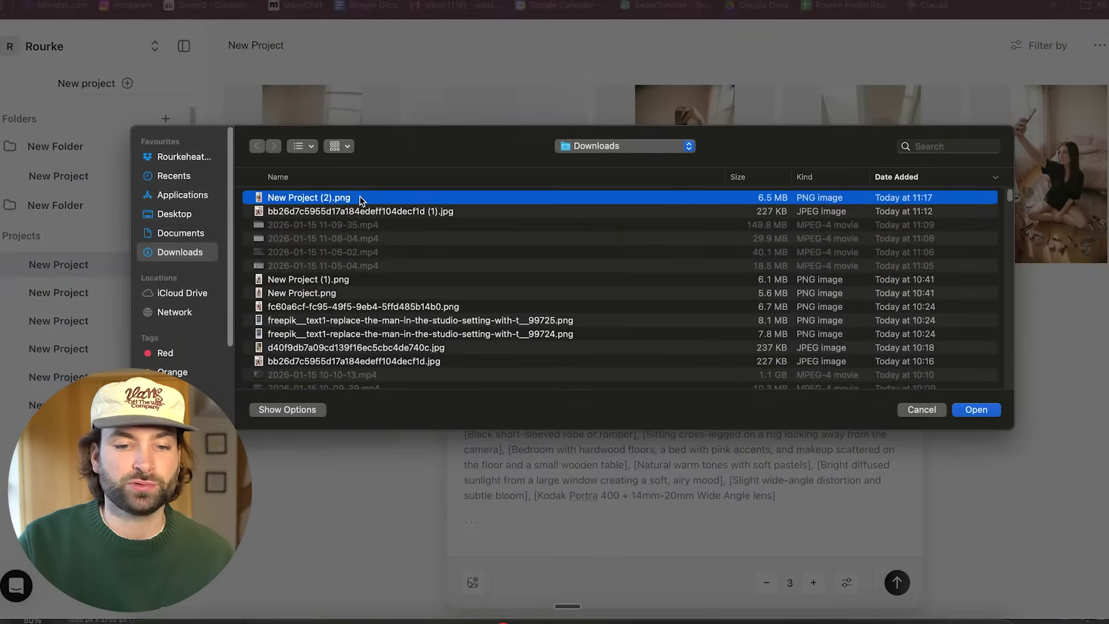
double_click(359, 197)
drag(802, 450, 410, 341)
key(BackSpace)
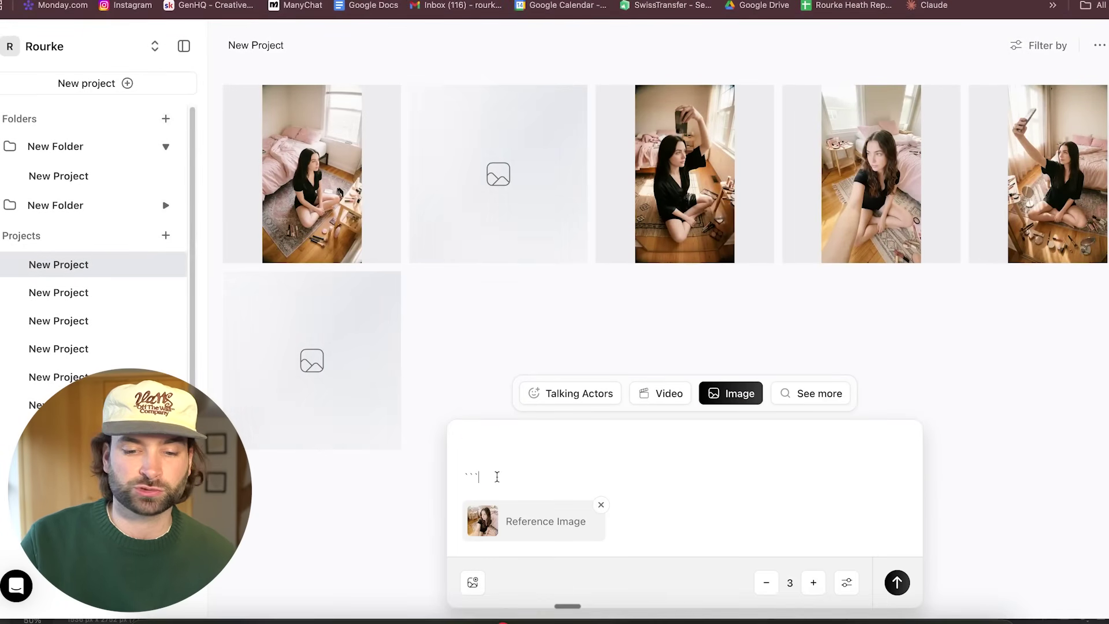
key(BackSpace)
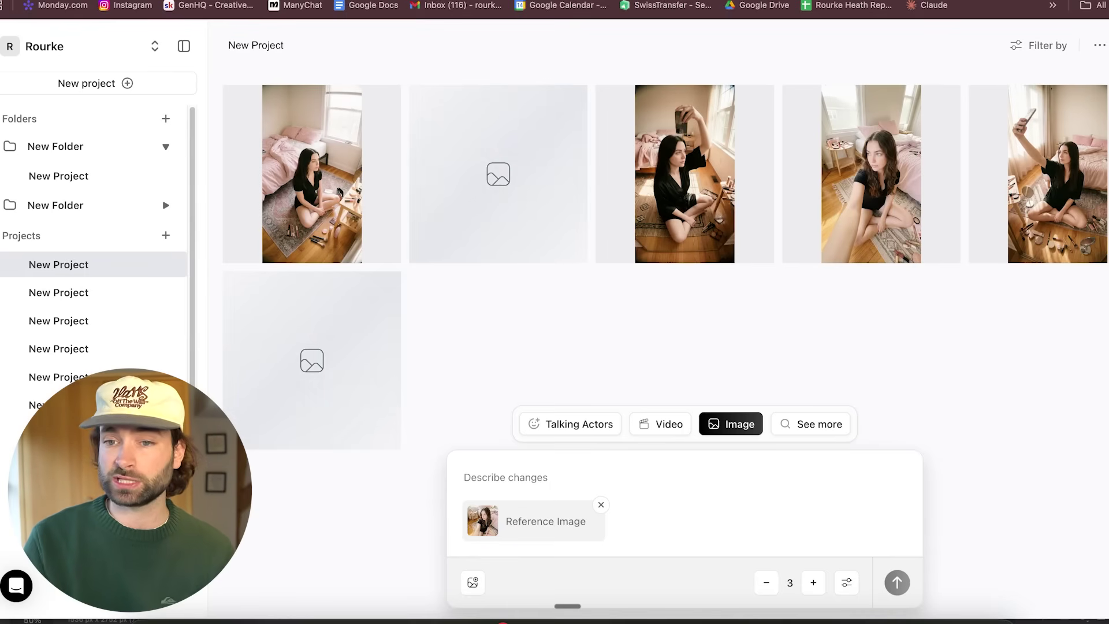
In a new Gemini chat, attach the downloaded selfie and request prompts only for five floor-level camera angles tilted up at the creator, with consistent makeup visible.
key(ctrl+Tab)
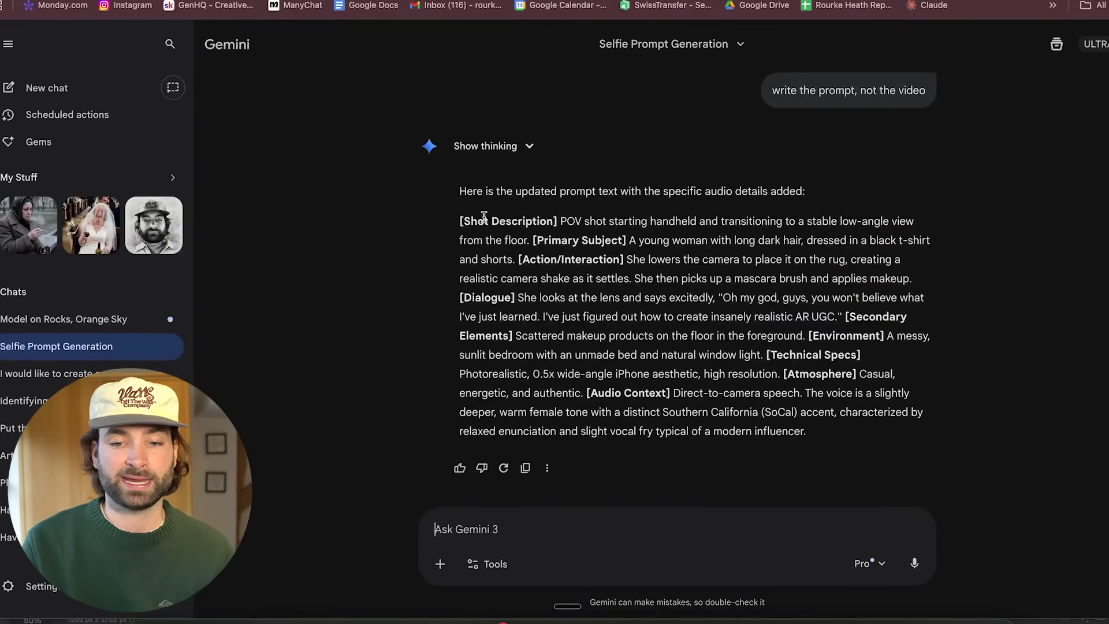
click(93, 87)
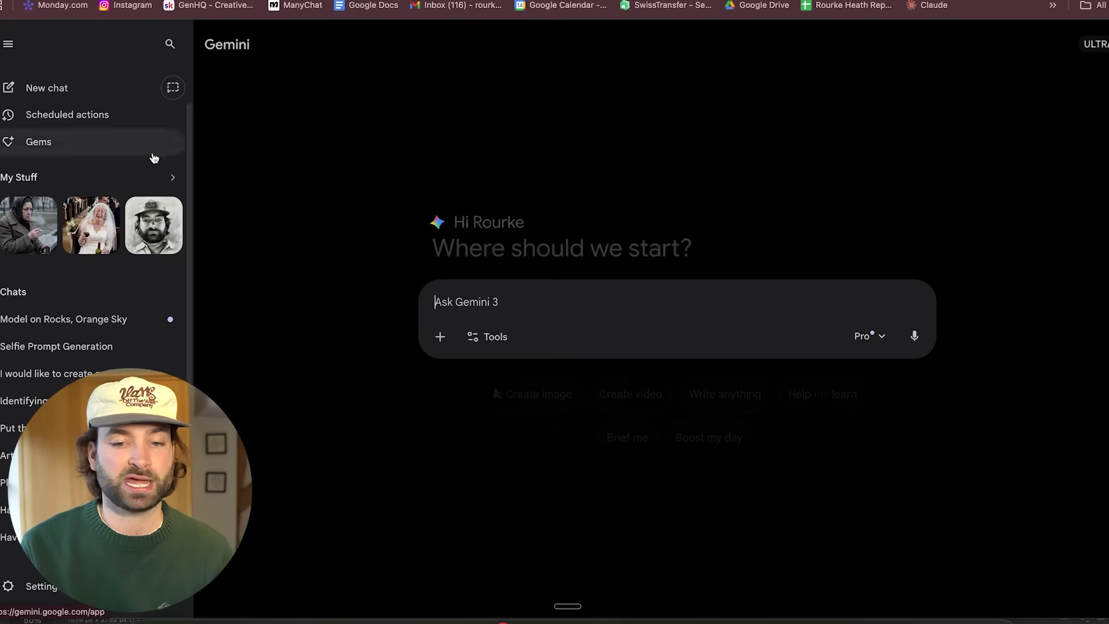
click(440, 336)
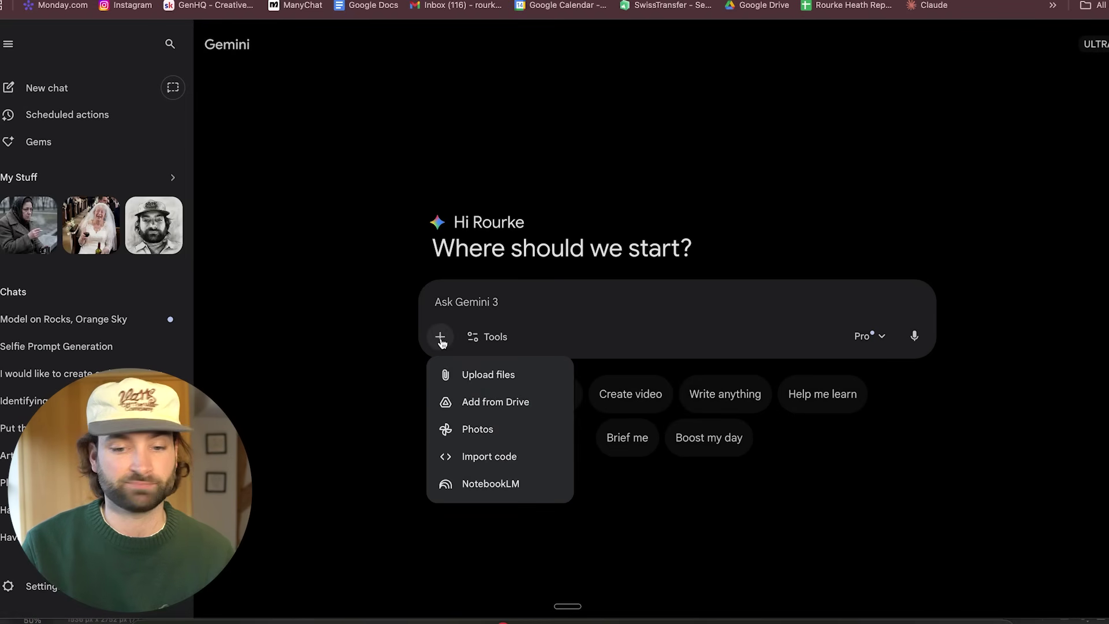
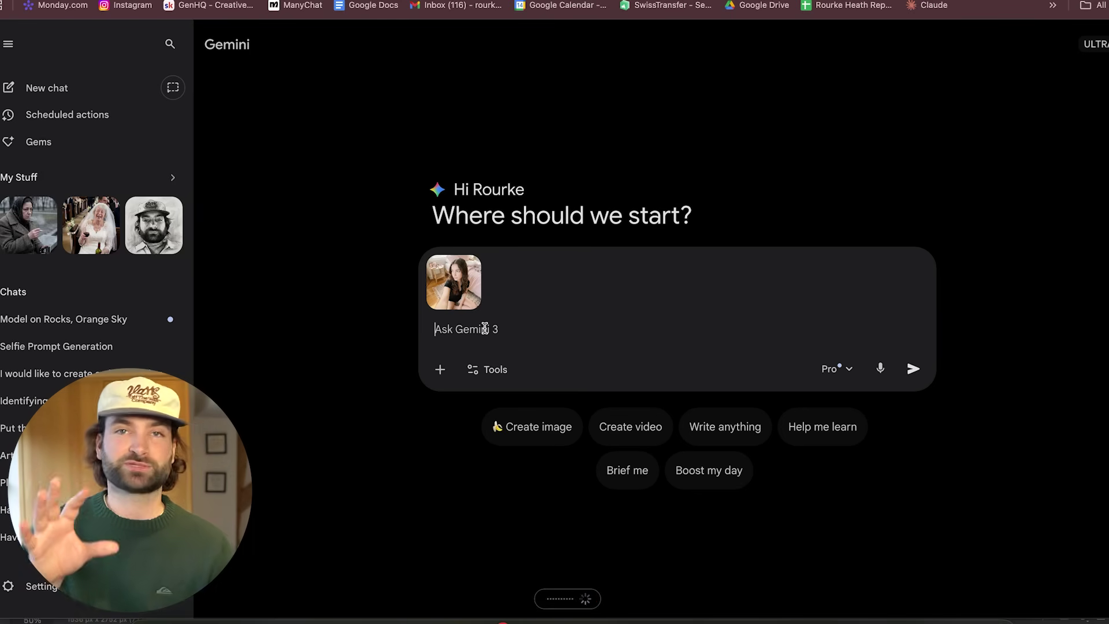
key(fn)
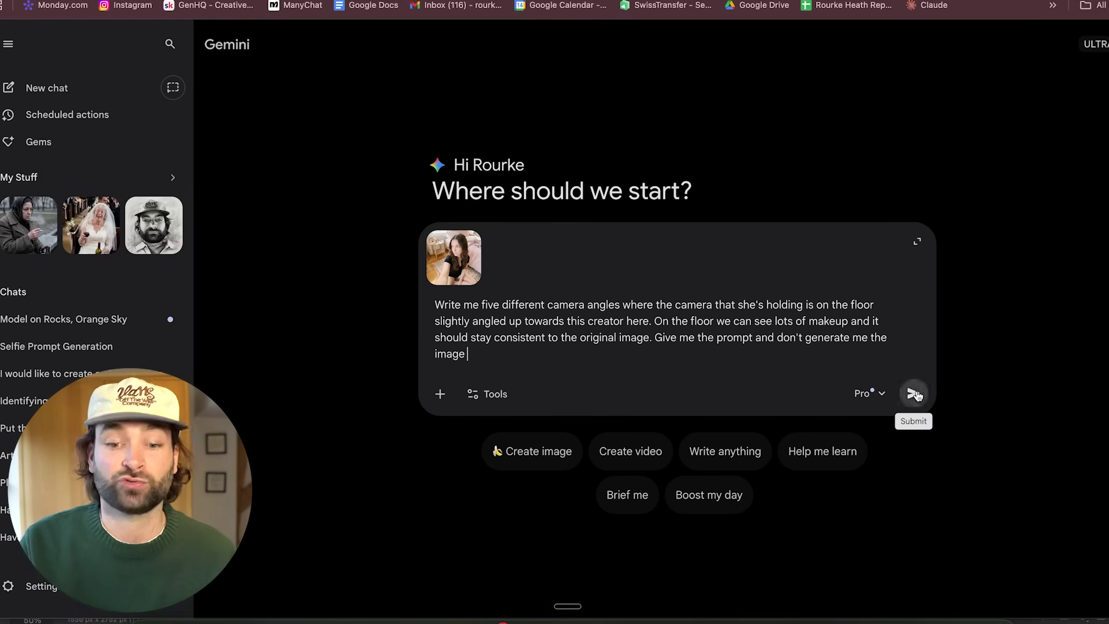
click(913, 392)
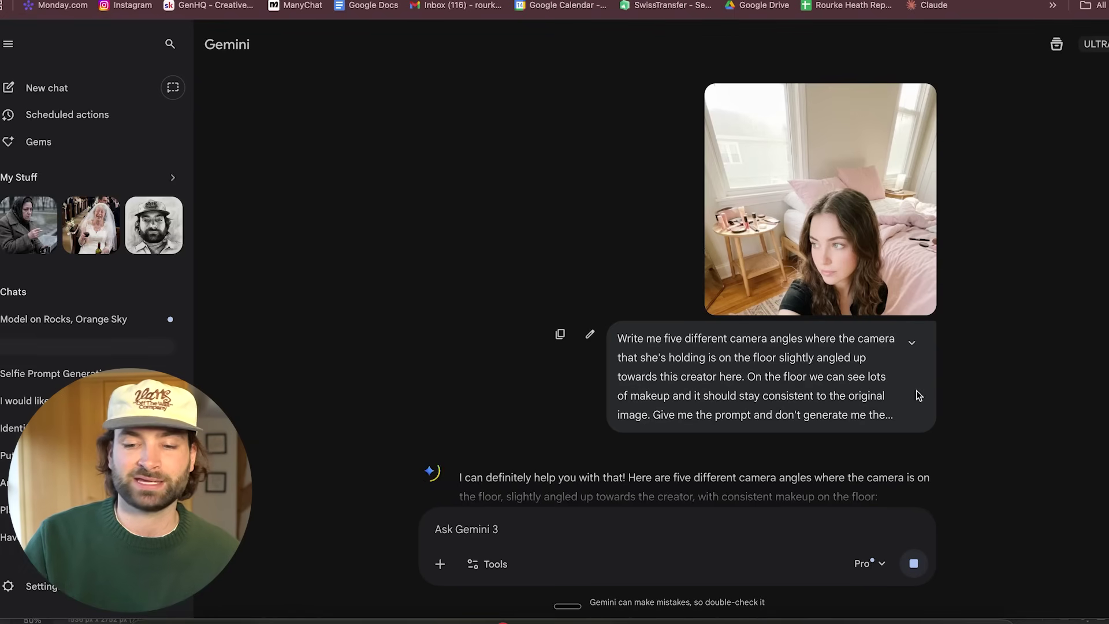
Copy Gemini's "Low Angle, Centered" description into the Arcads image description and generate three images from the reference.
scroll(580, 193, up, 3)
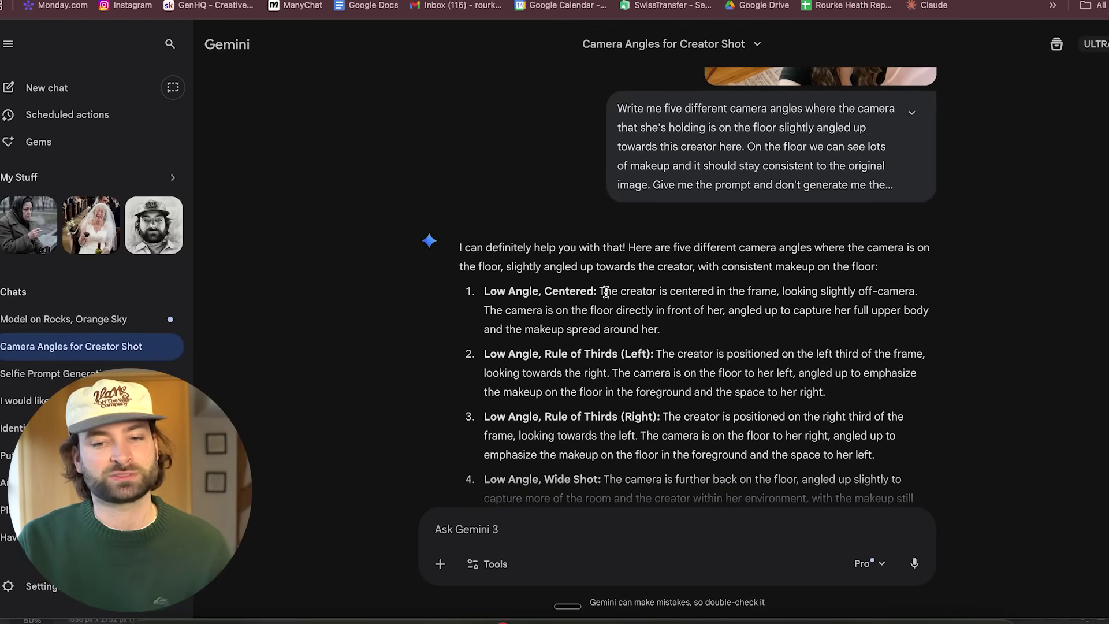
drag(599, 291, 681, 334)
key(ctrl+c)
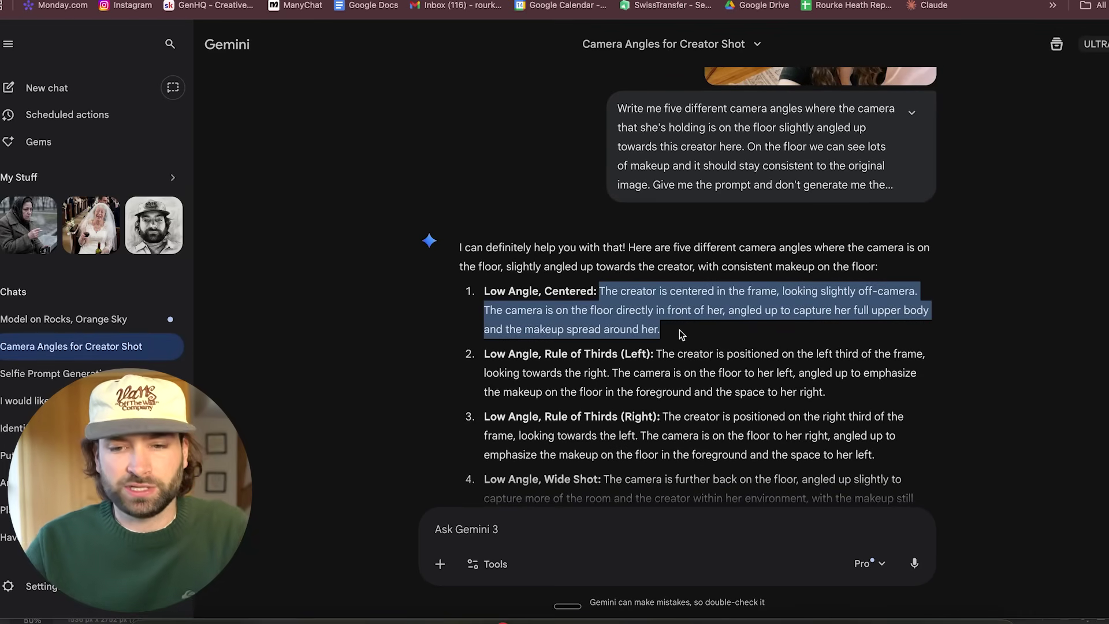
key(ctrl+Tab)
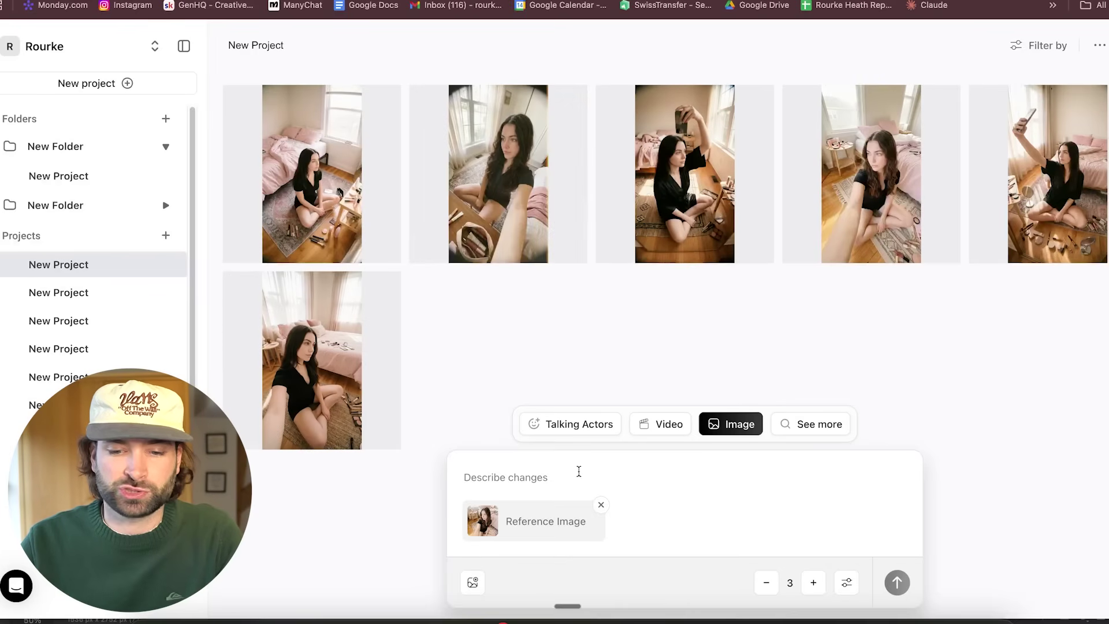
key(ctrl+v)
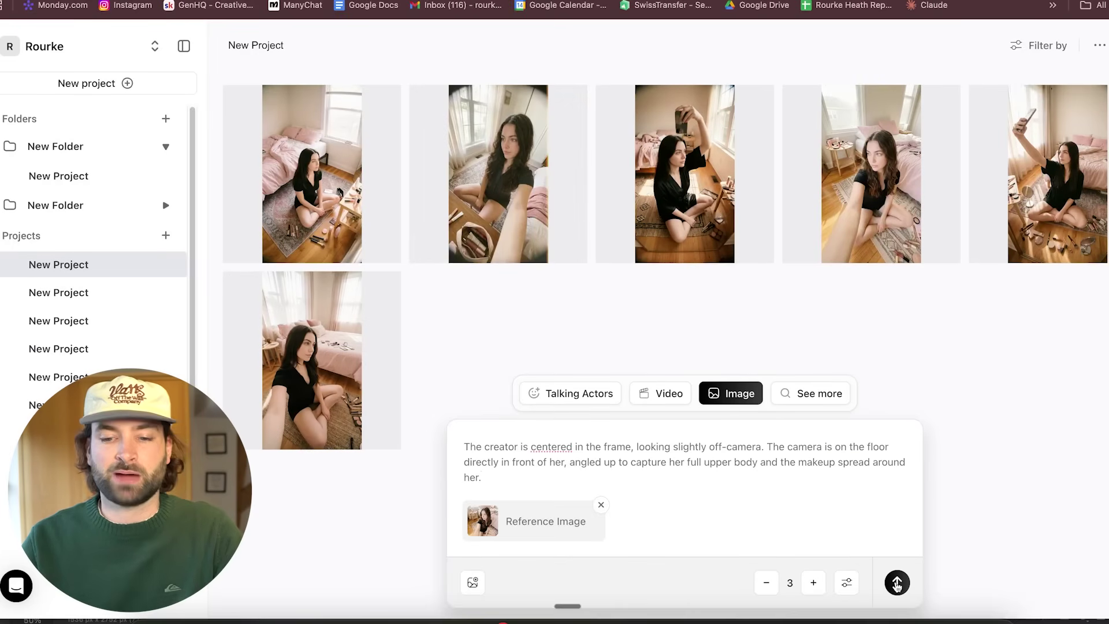
click(896, 582)
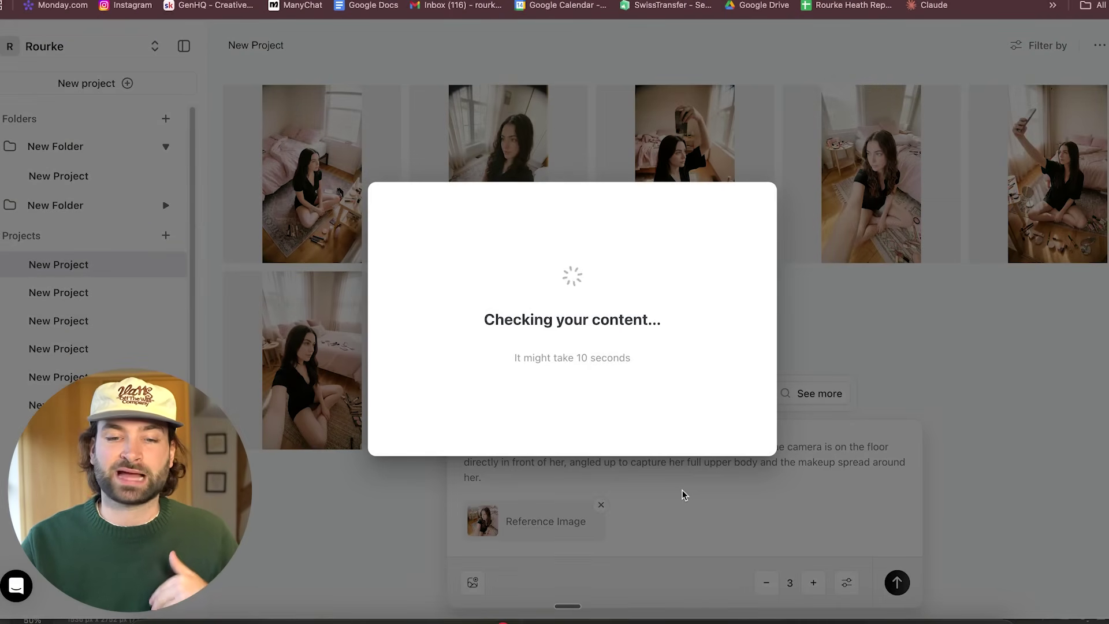
Replace the Arcads description with Gemini's "Low Angle, Rule of Thirds (Left)" text and generate three more images.
key(ctrl+shift+Tab)
scroll(529, 372, down, 1)
drag(656, 338, 829, 384)
key(super+c)
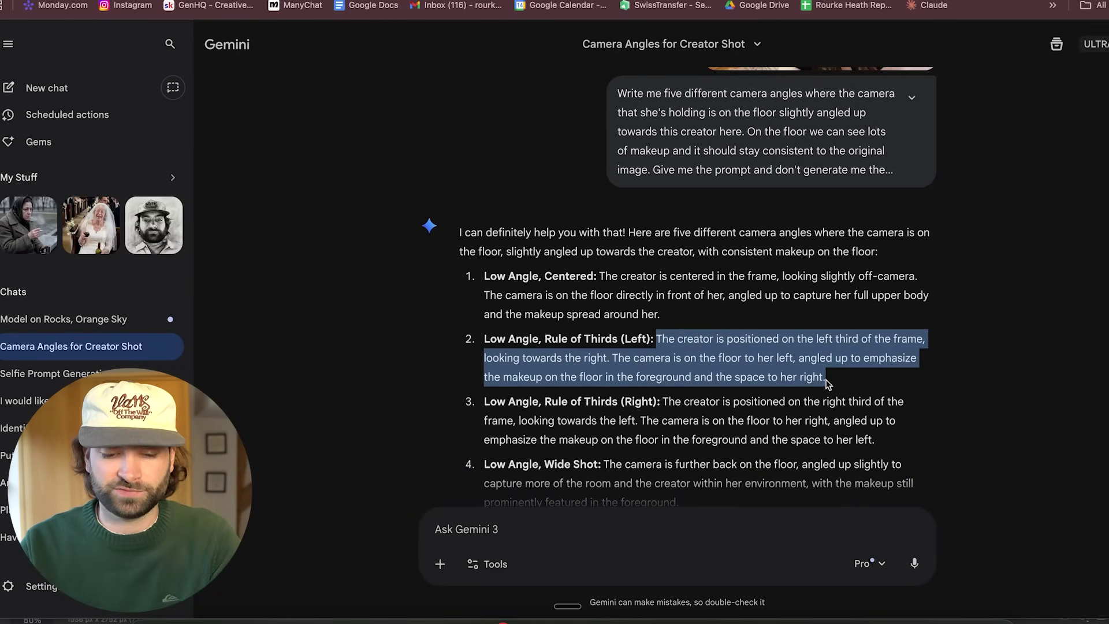
key(ctrl+Tab)
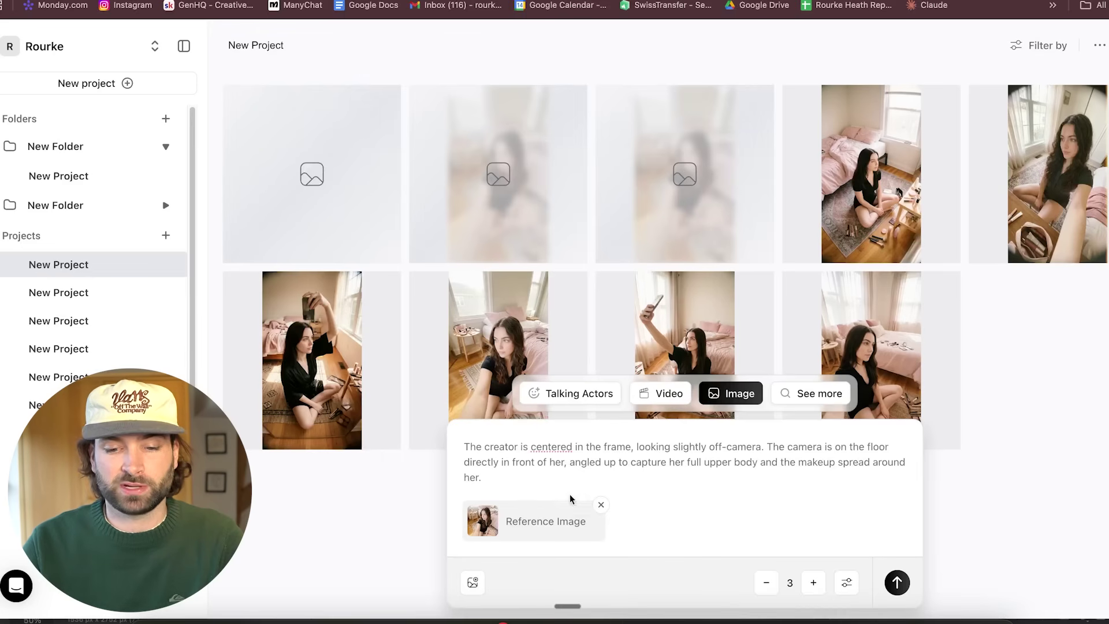
key(super+a)
key(super+v)
click(897, 582)
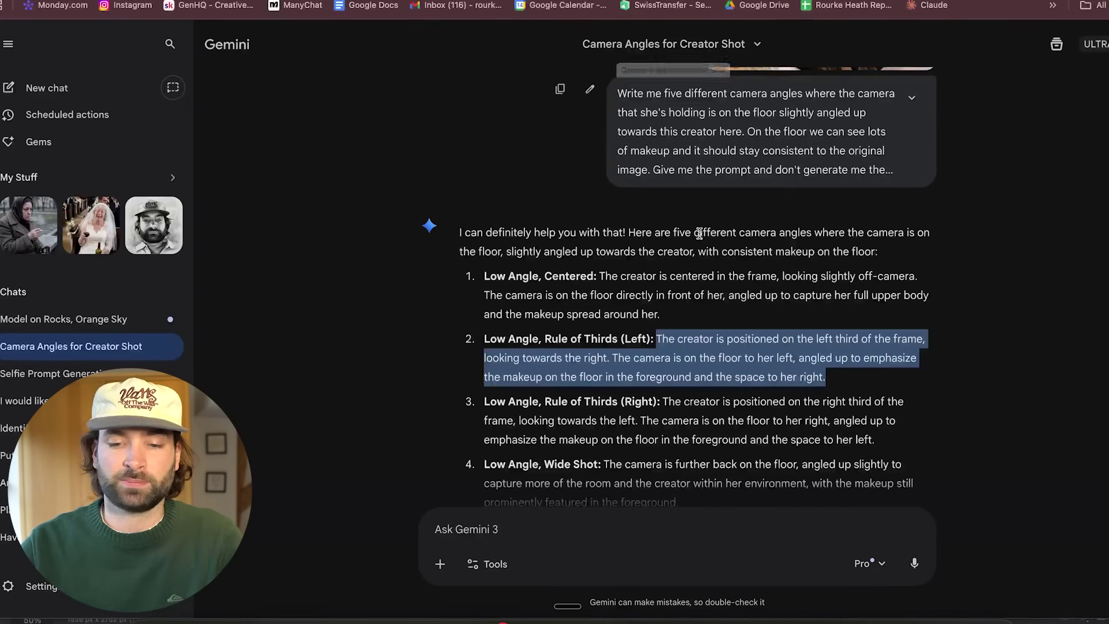
Select the "Low Angle, Rule of Thirds (Right)" description text in the Gemini answer.
scroll(603, 351, down, 1)
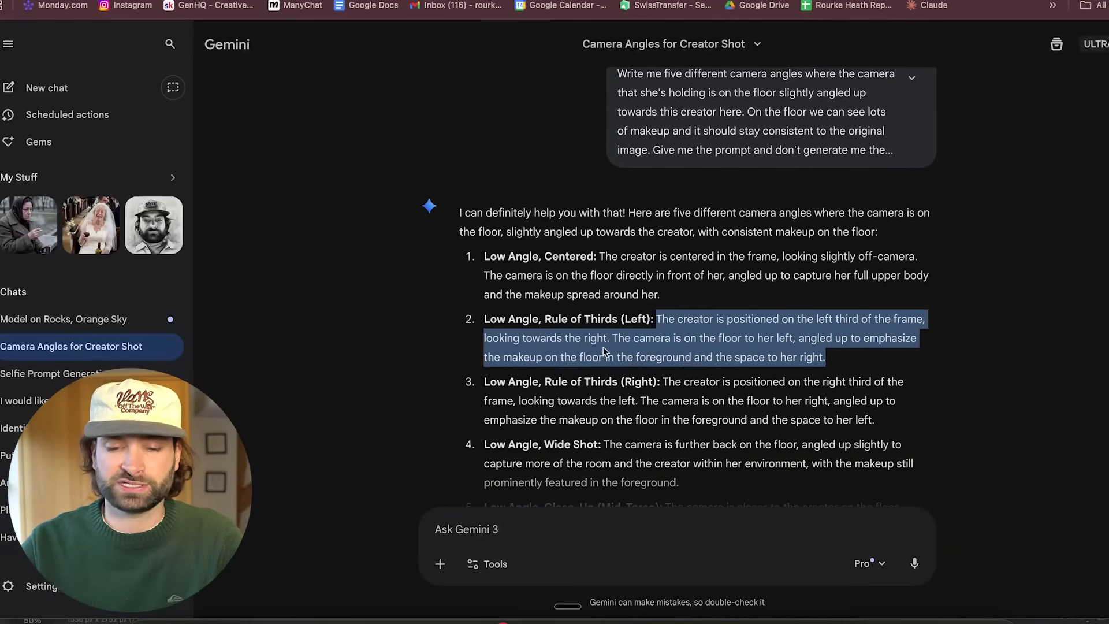
drag(663, 381, 893, 426)
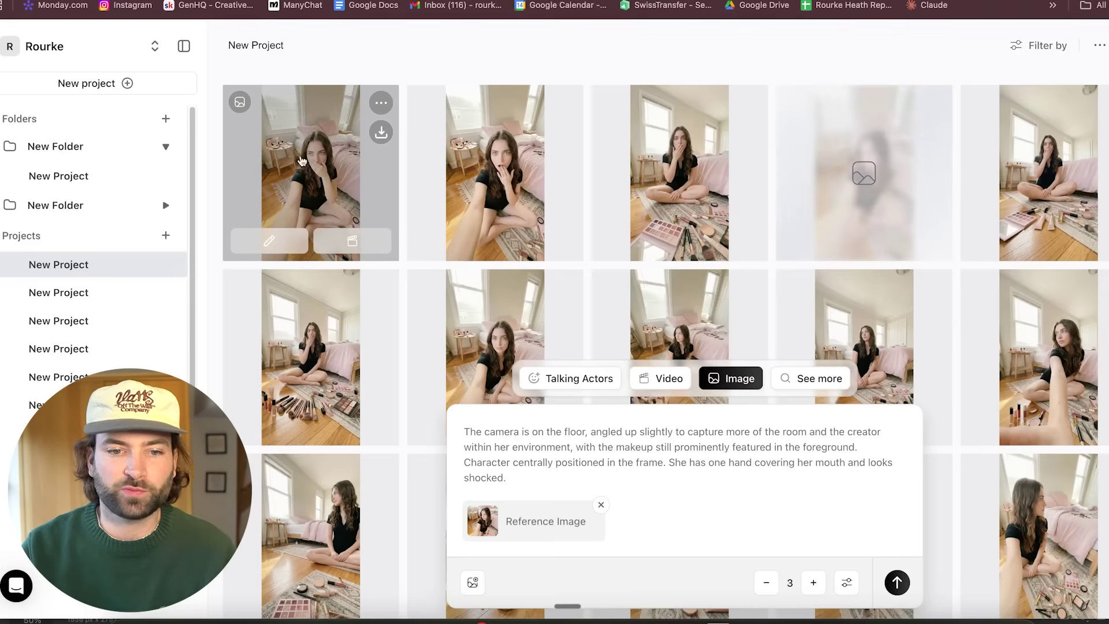
Compare the generated selfie of the woman covering her mouth with the original selfie used as the reference.
click(301, 160)
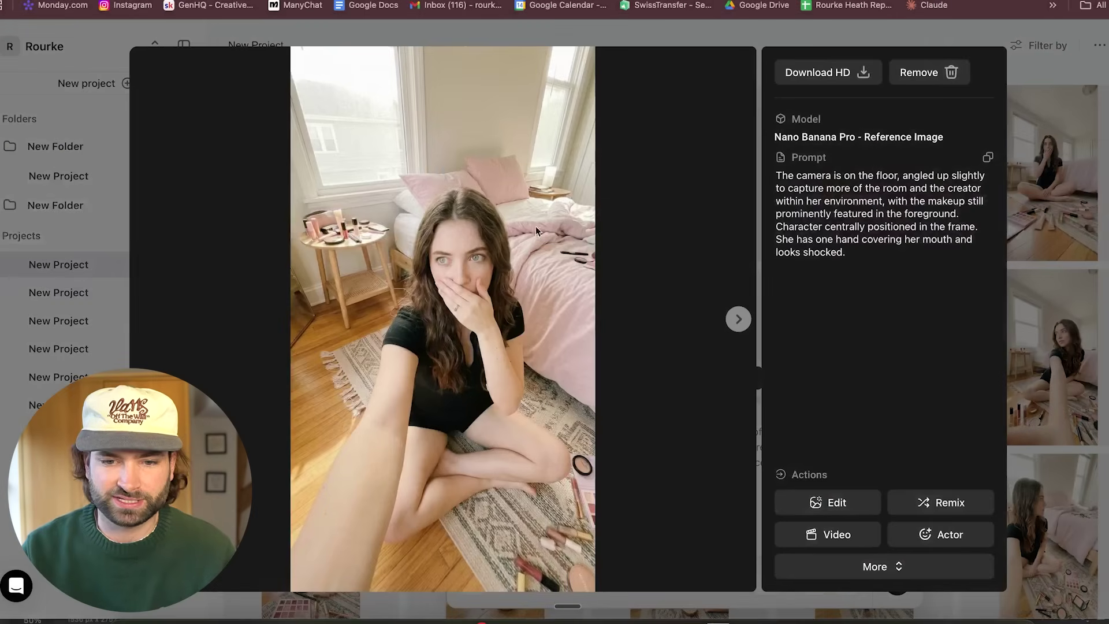
key(Escape)
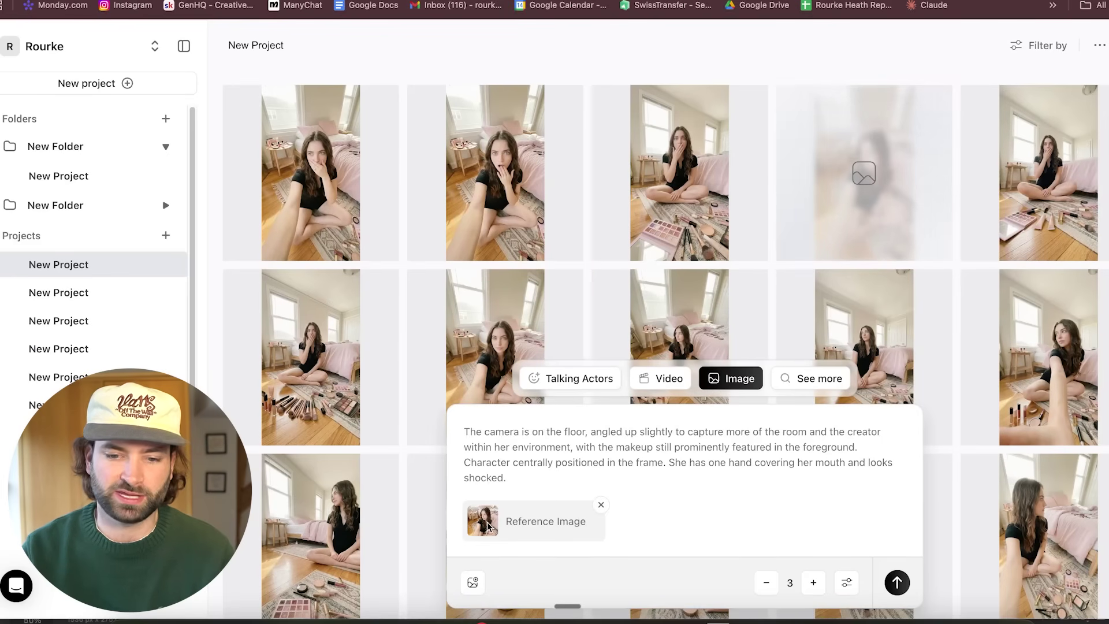
scroll(482, 314, down, 5)
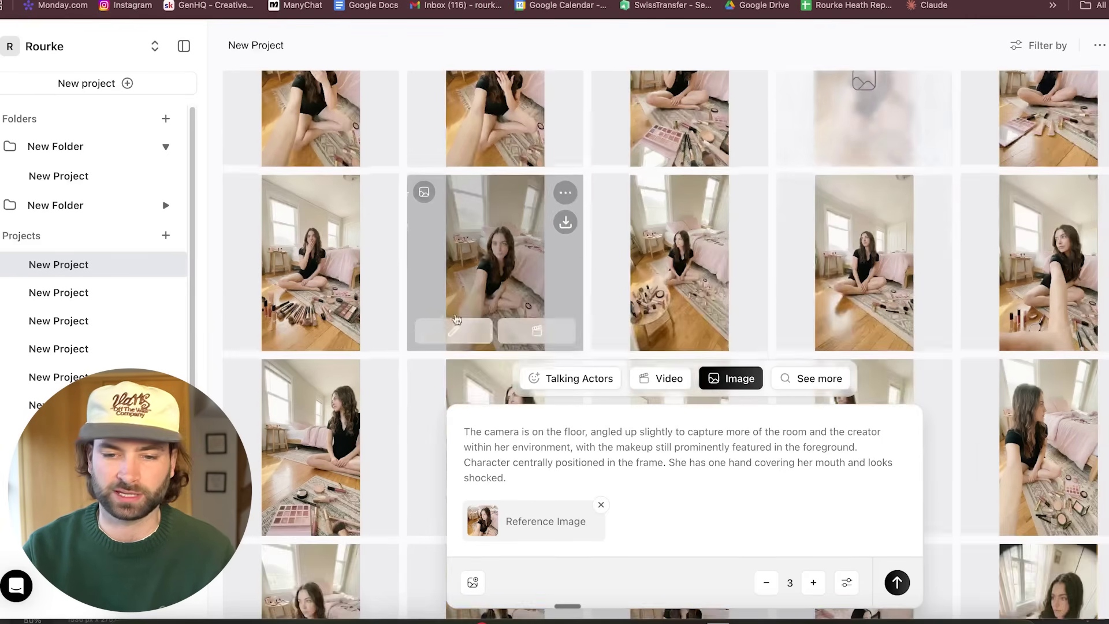
scroll(460, 267, up, 2)
scroll(458, 269, down, 3)
click(458, 267)
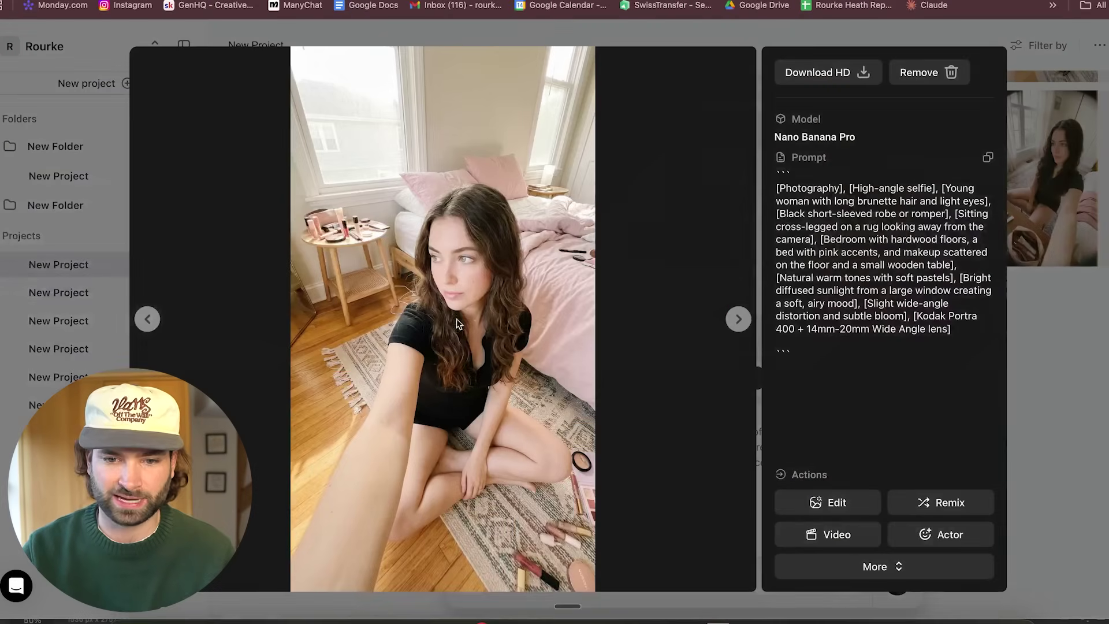
key(Escape)
Download in HD the low-angle close-up of the shocked woman leaning on the floor behind the makeup, and close its preview.
click(695, 285)
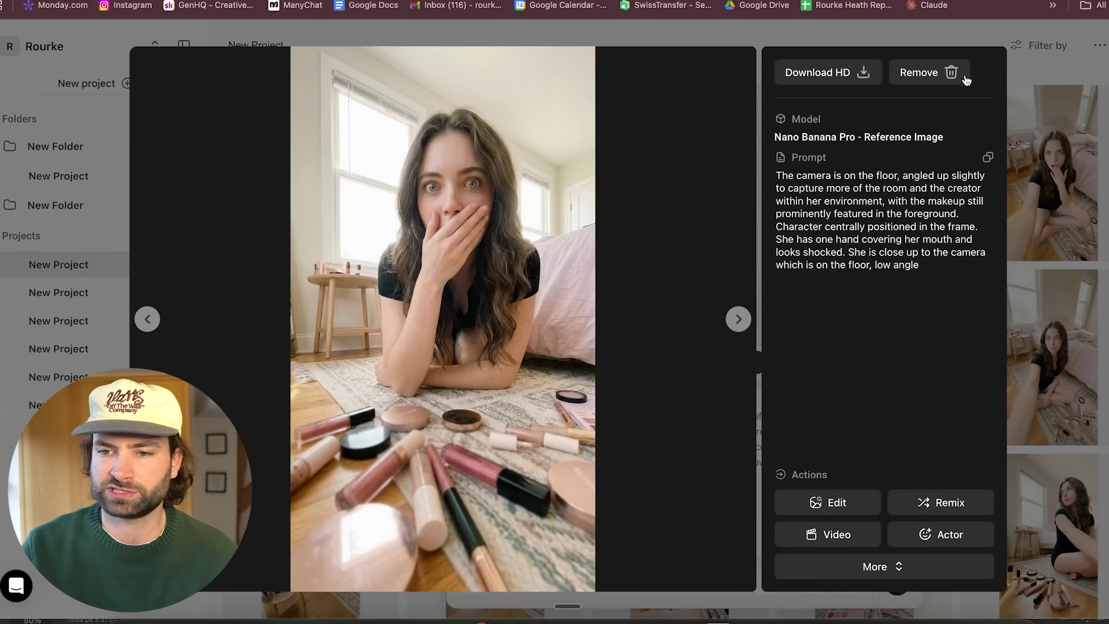
click(840, 73)
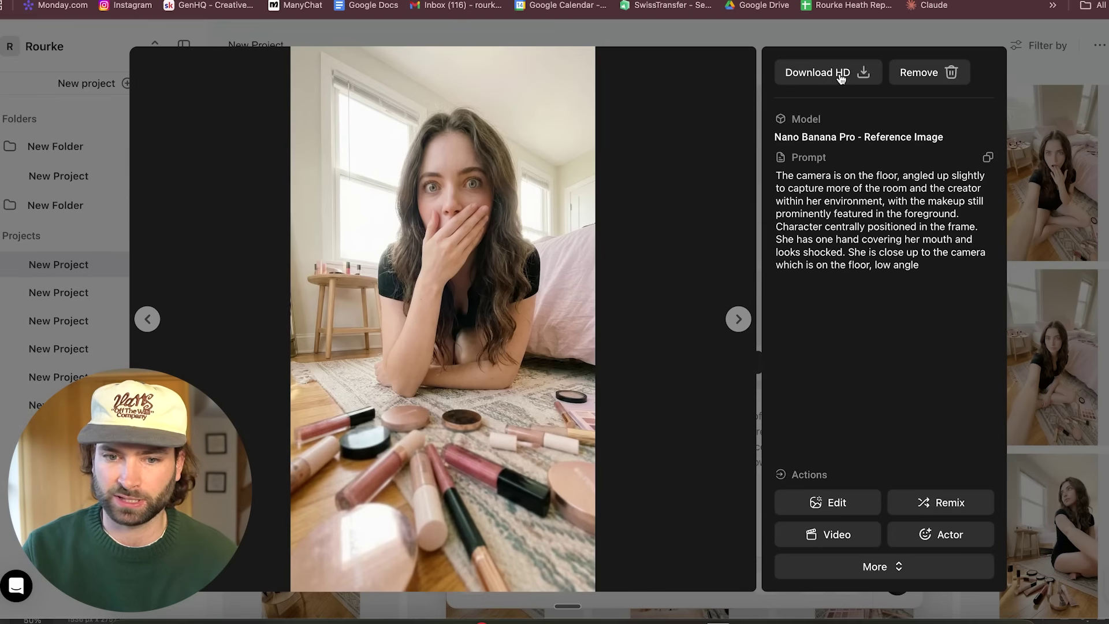
key(Escape)
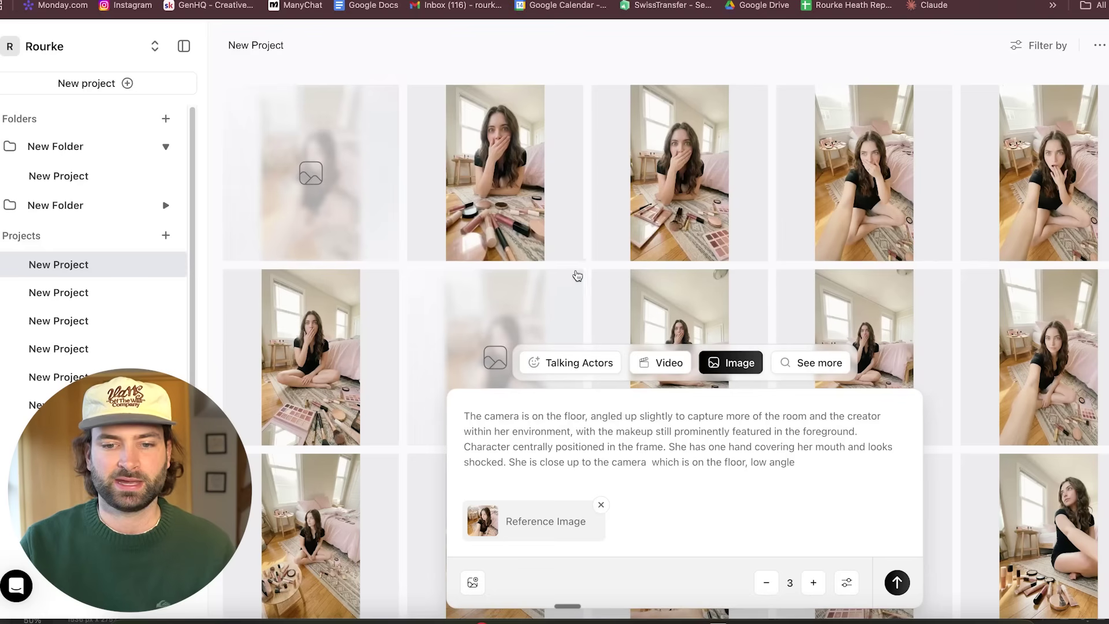
Replace the reference image with New Project - Arcads video asset.png from Downloads.
click(601, 506)
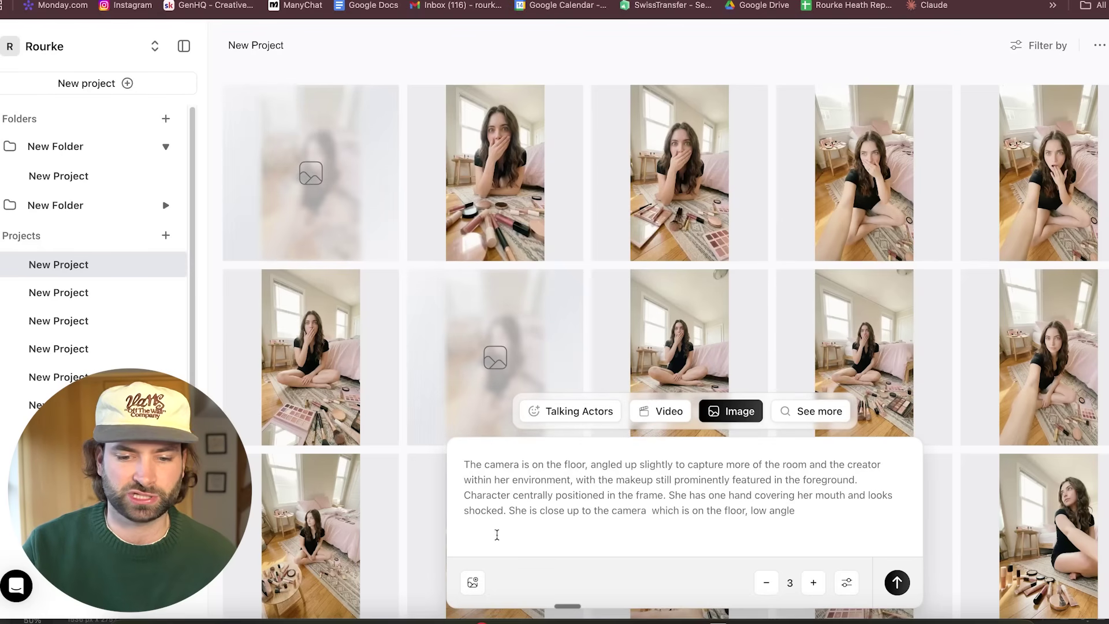
click(475, 582)
click(295, 197)
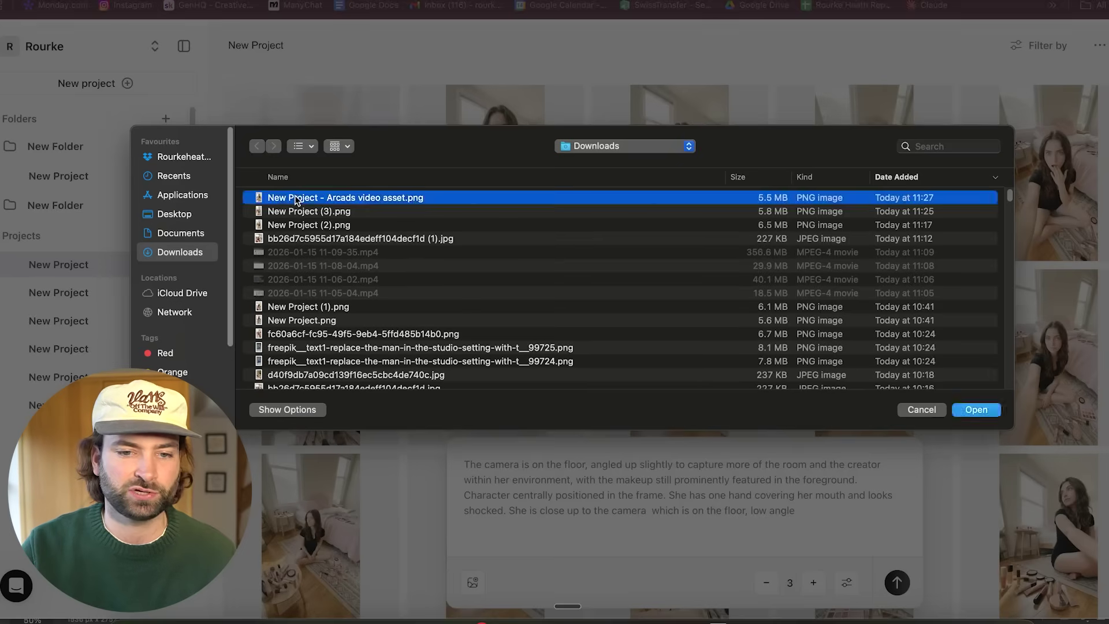
double_click(295, 196)
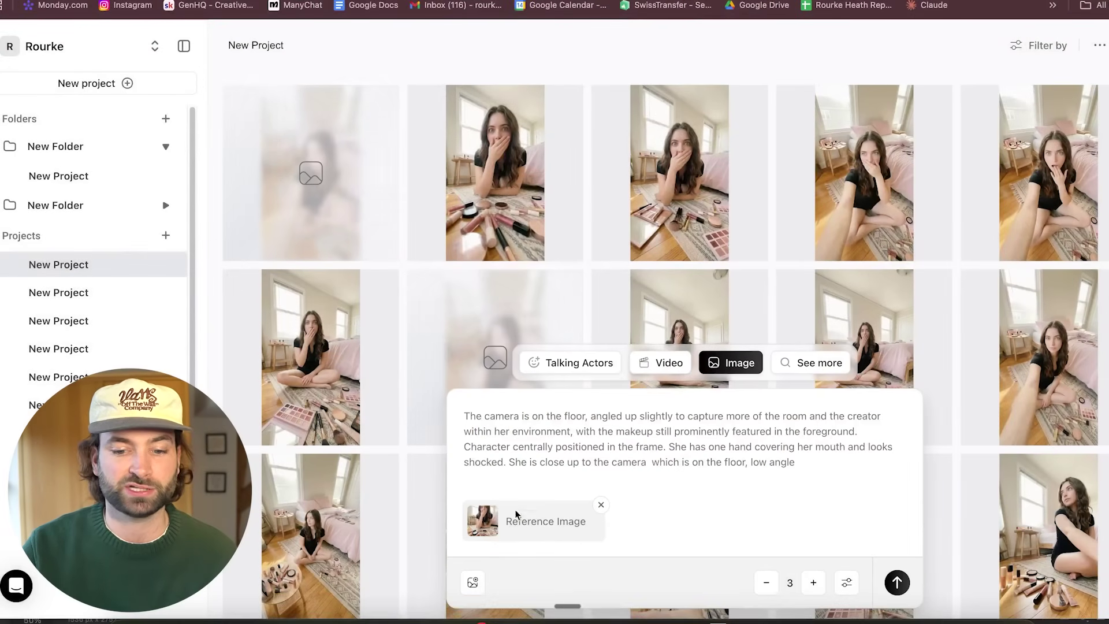
Replace the whole image prompt with "she starts applying make up on her face,".
drag(811, 468, 436, 391)
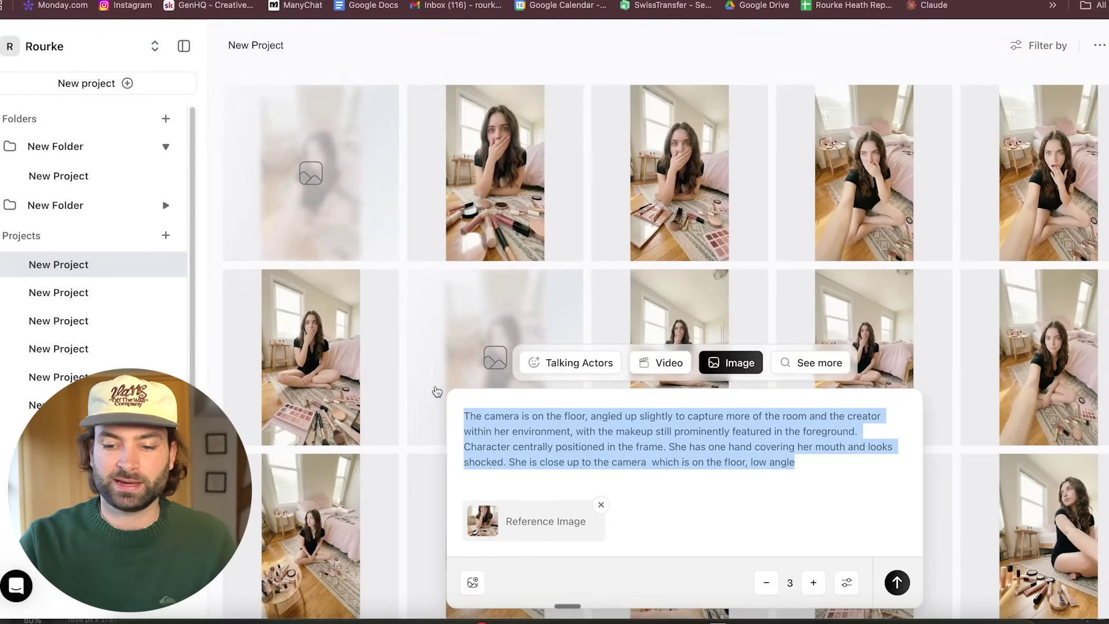
key(BackSpace)
text(thd)
key(BackSpace)
key(BackSpace)
text(he s)
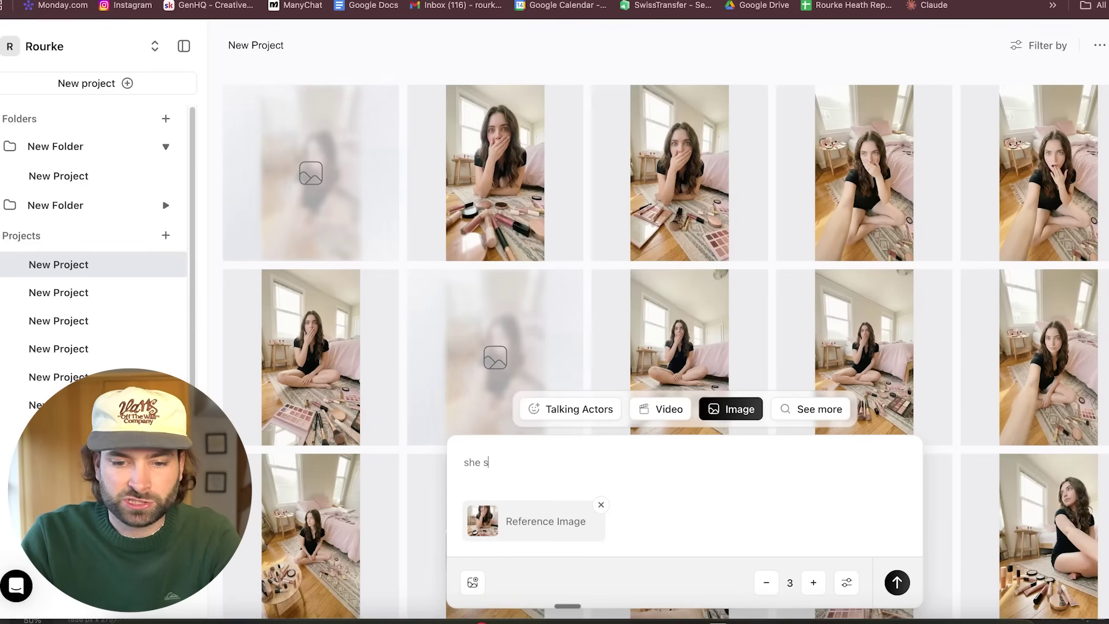
text(tarts applyi)
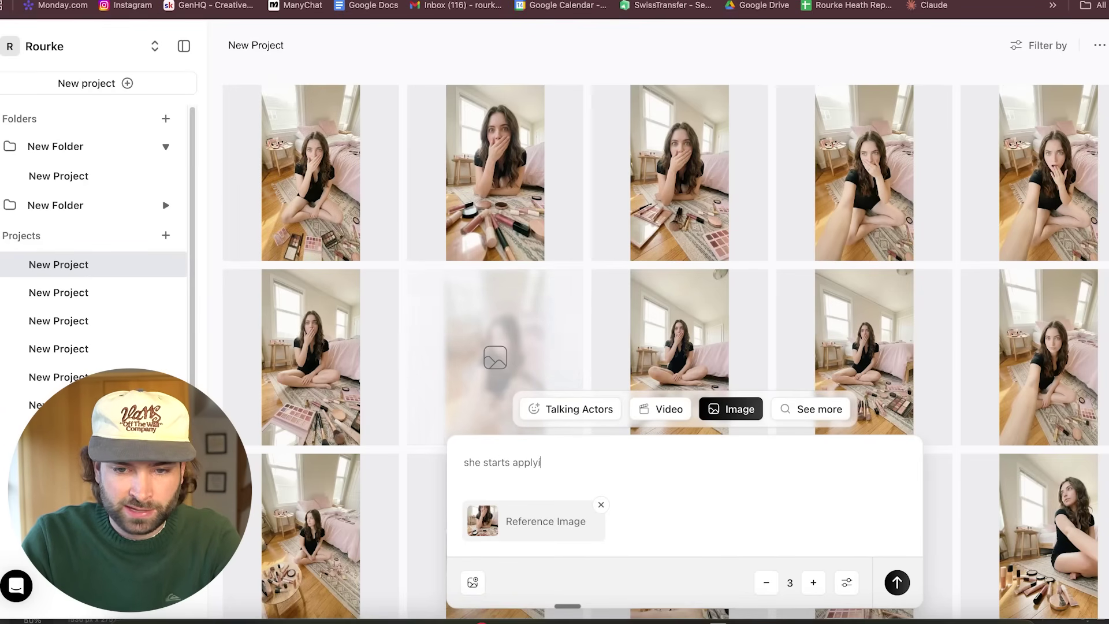
key(BackSpace)
key(BackSpace)
key(BackSpace)
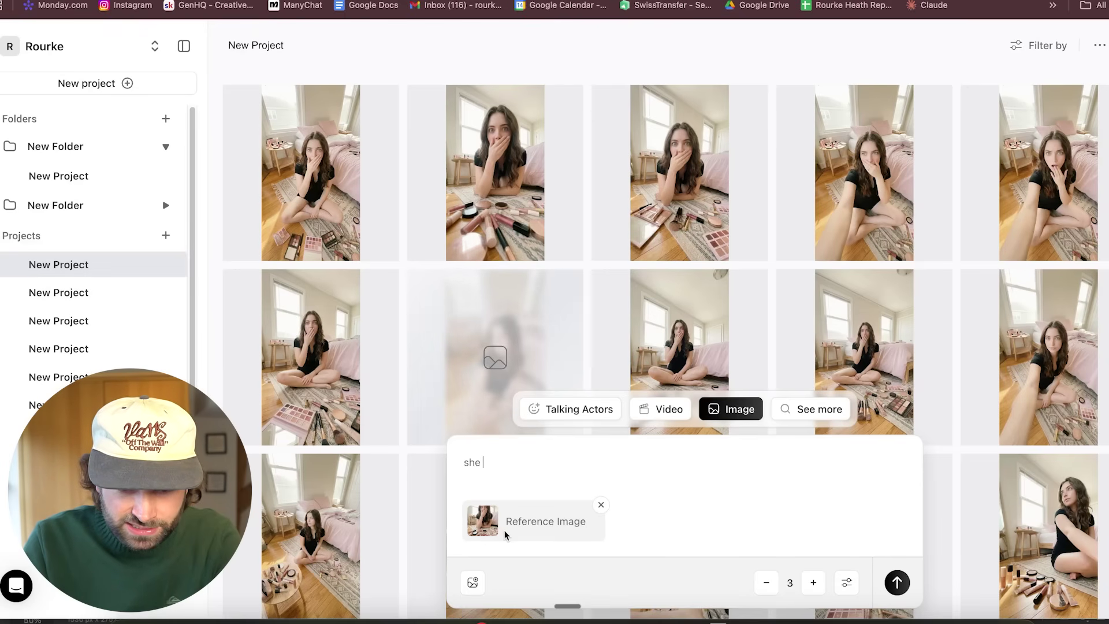
text(starts ap)
text(lying make u)
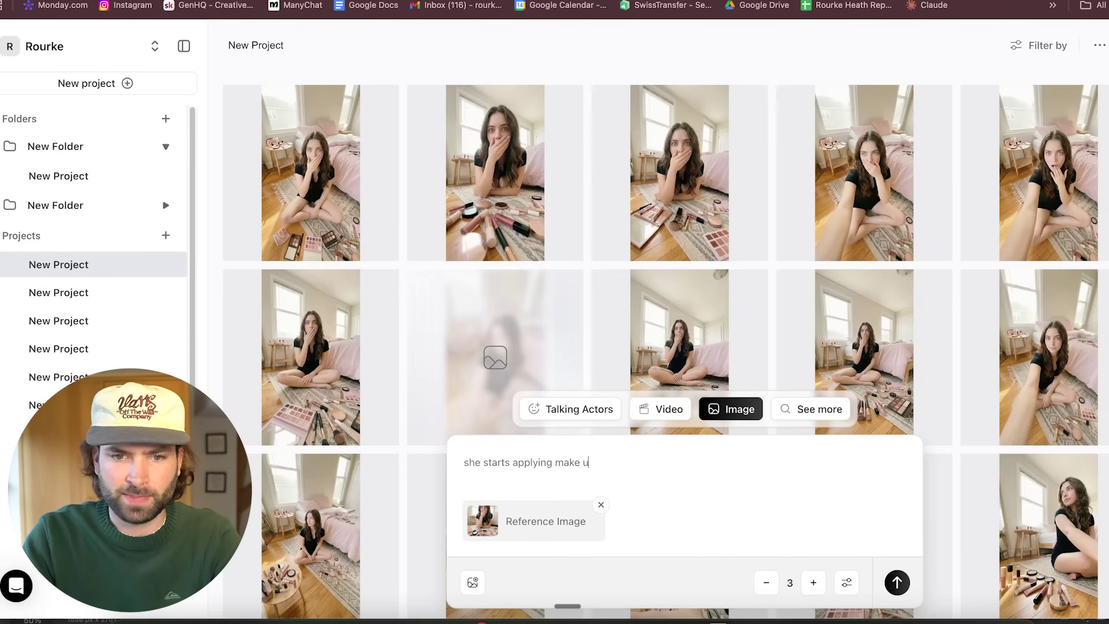
text(p on her fa)
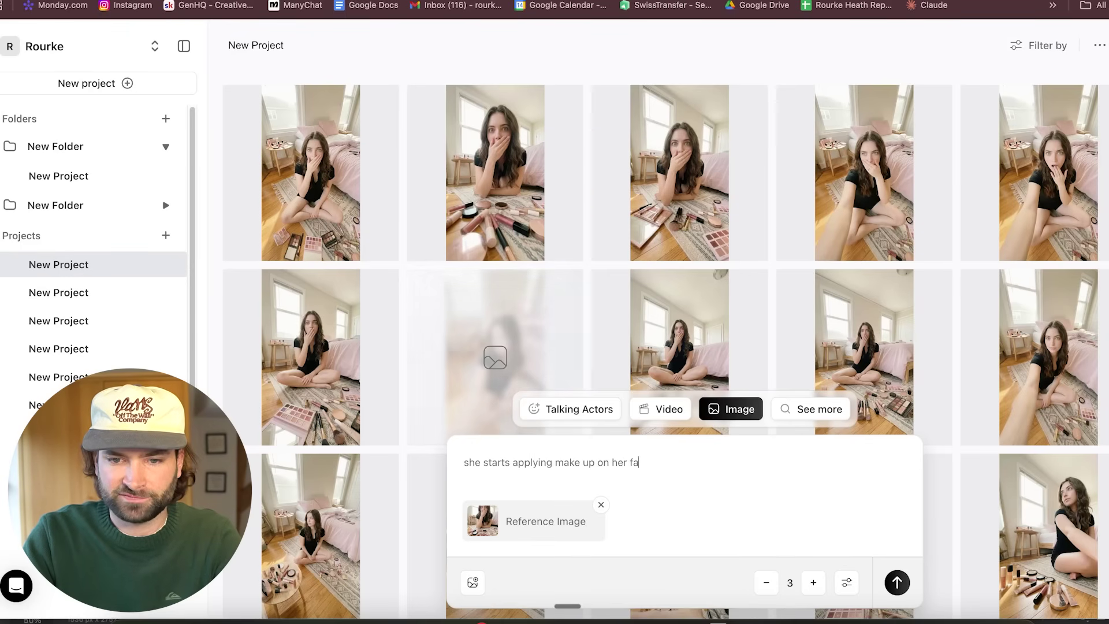
text(ce, )
Extend the image prompt with "she is holding one of the make up products in her hand" and generate the images.
text(she is holding one o)
text(f ht)
key(BackSpace)
key(BackSpace)
text(the make u)
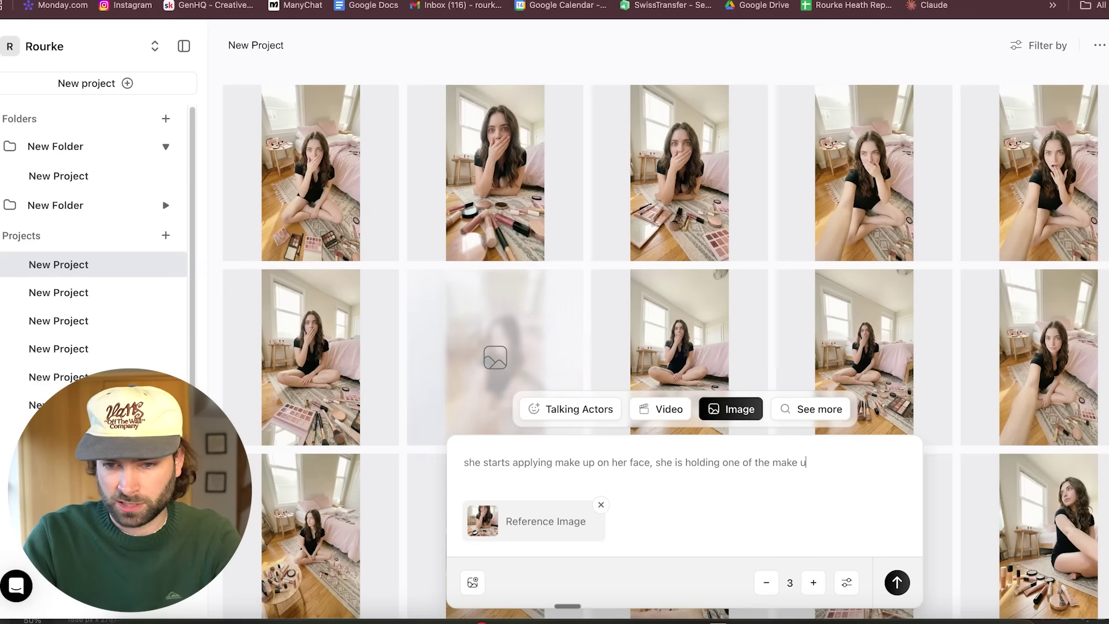
text(p products in her hand)
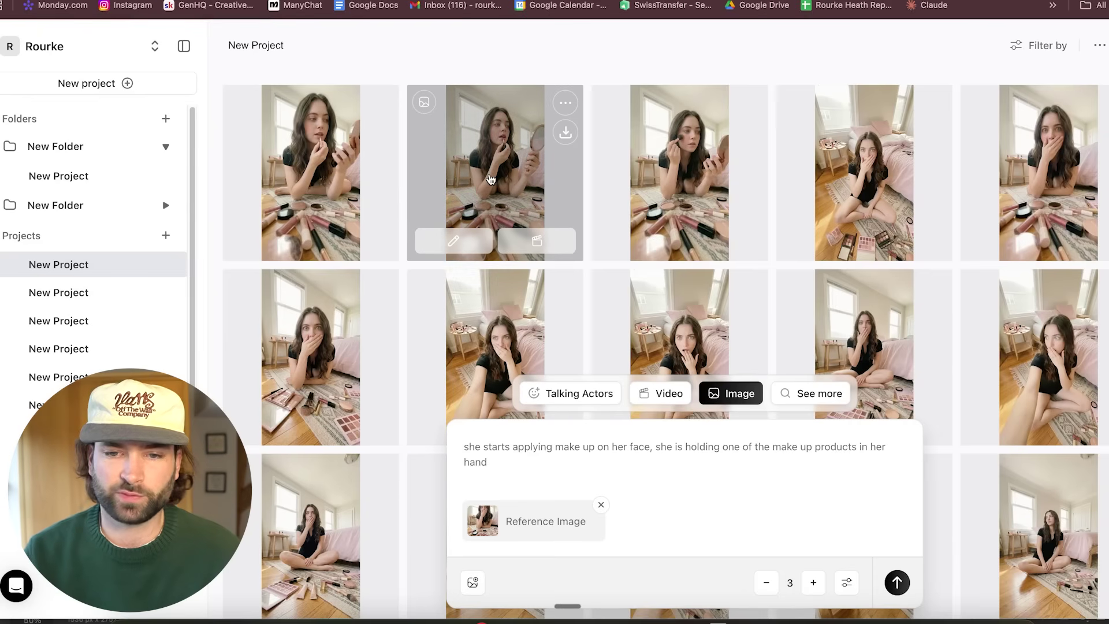
Review the generated image of the woman applying lipstick with a hand mirror and its prompt, and close the preview.
click(469, 169)
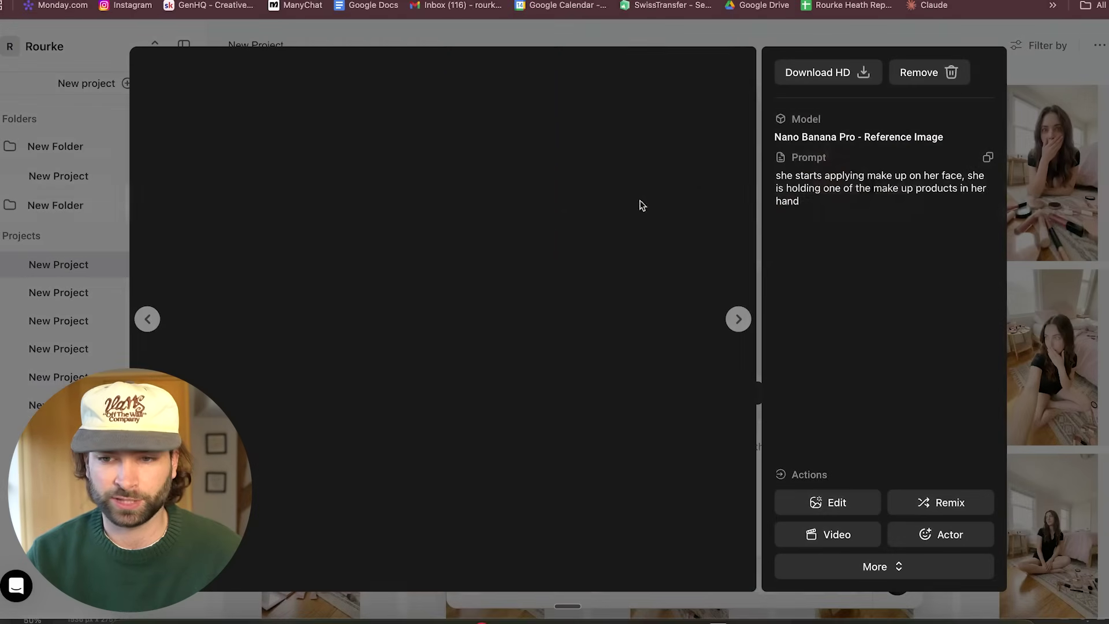
drag(777, 176, 823, 198)
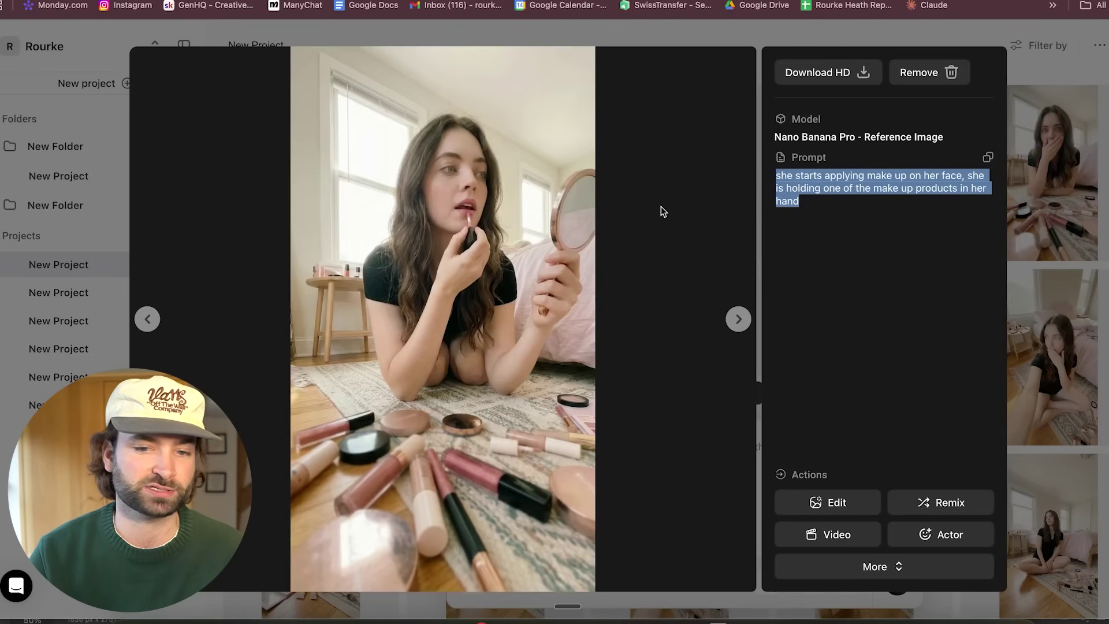
click(694, 159)
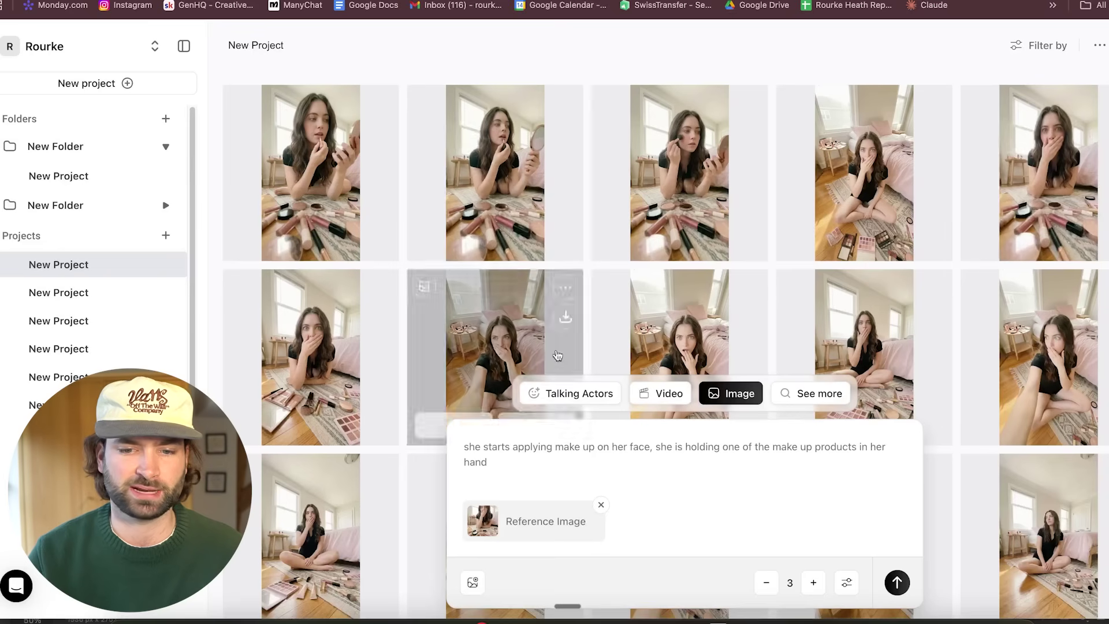
Replace the reference image with New Project - Arcads video asset.png and generate images from "she comes close up to the camera and shows her lips".
key(ctrl+a)
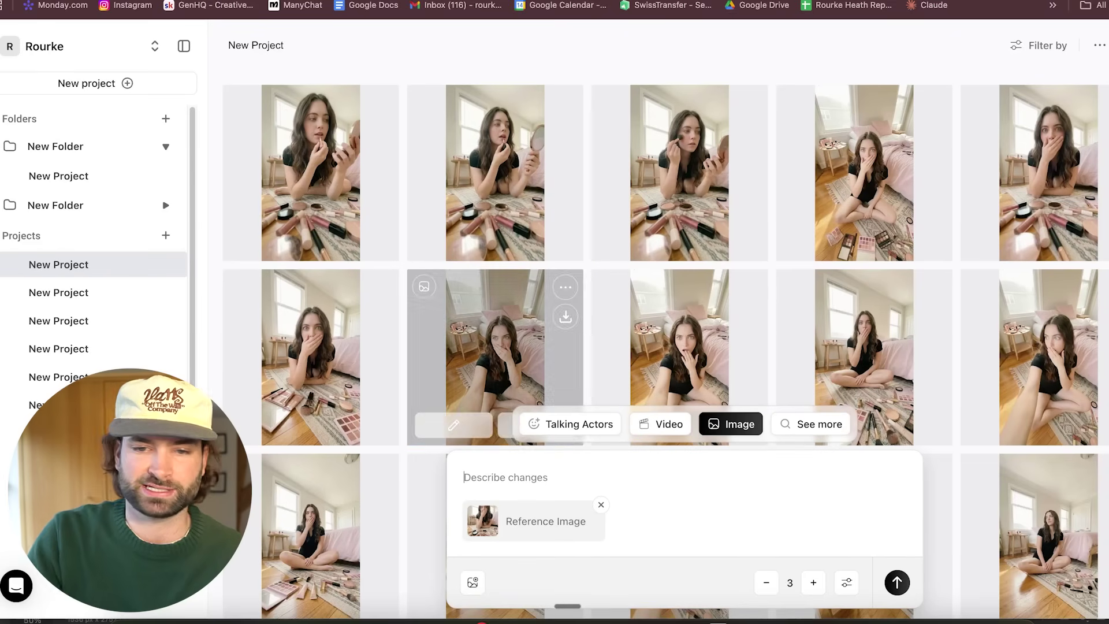
key(BackSpace)
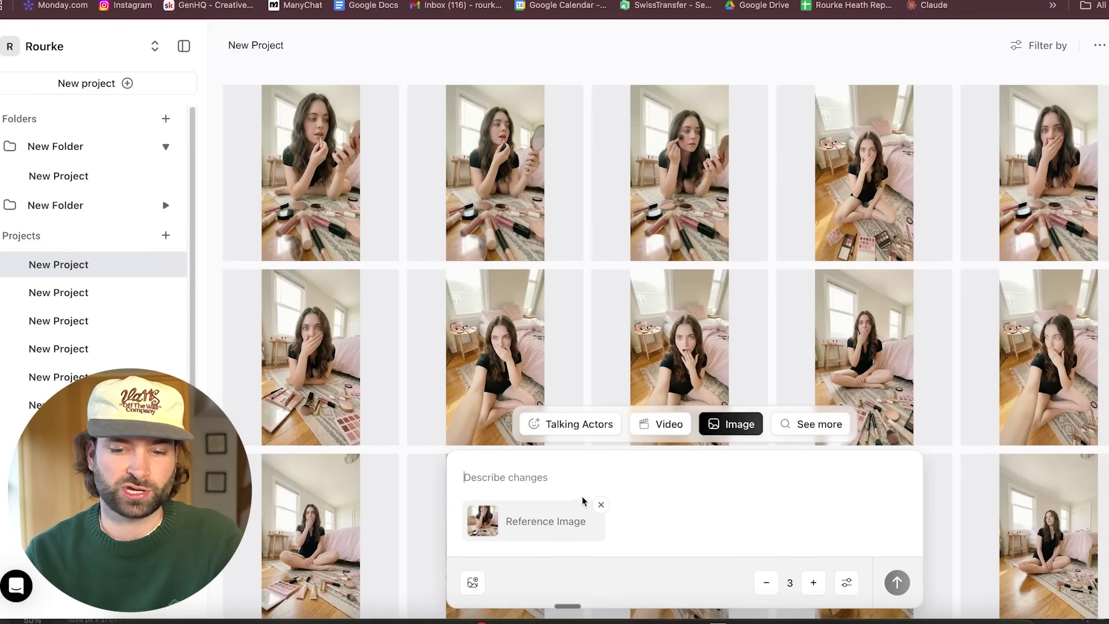
click(601, 506)
click(473, 582)
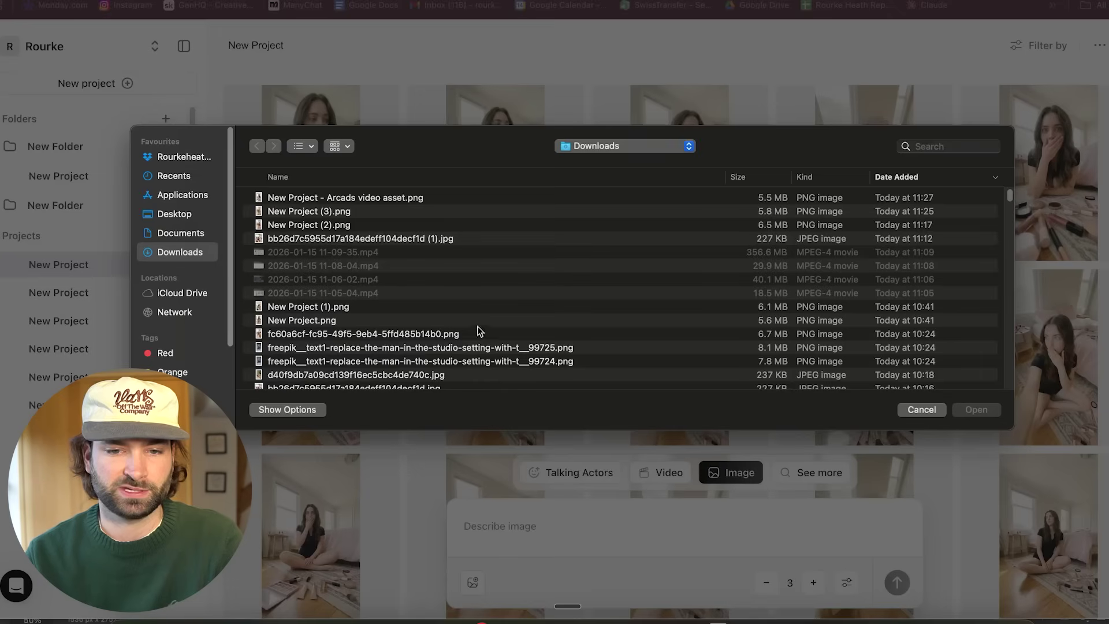
double_click(421, 198)
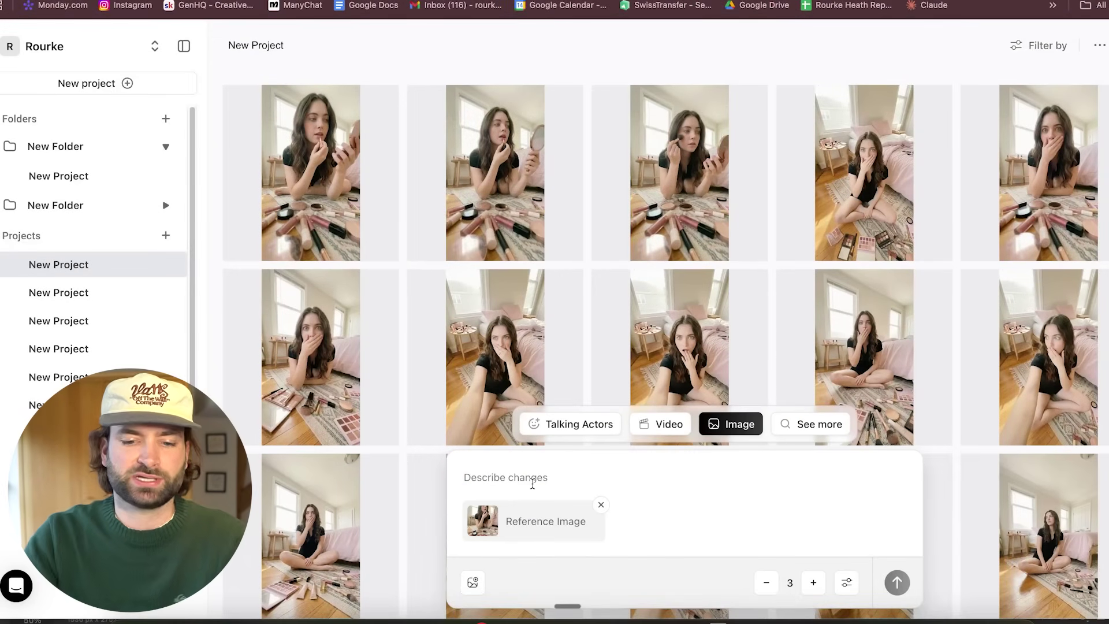
text(she)
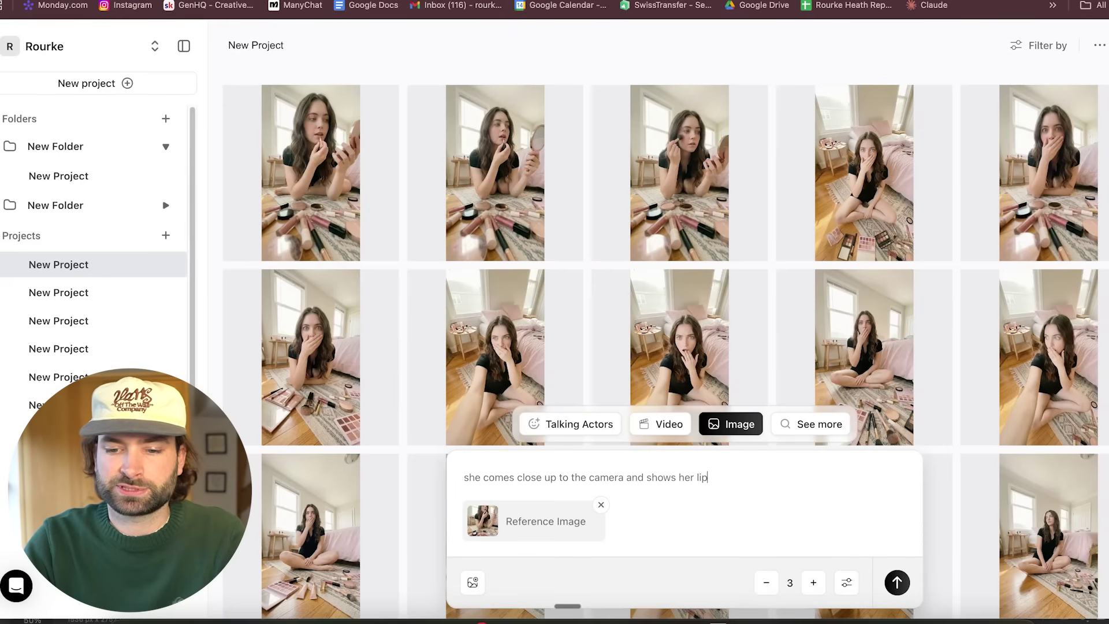
click(381, 133)
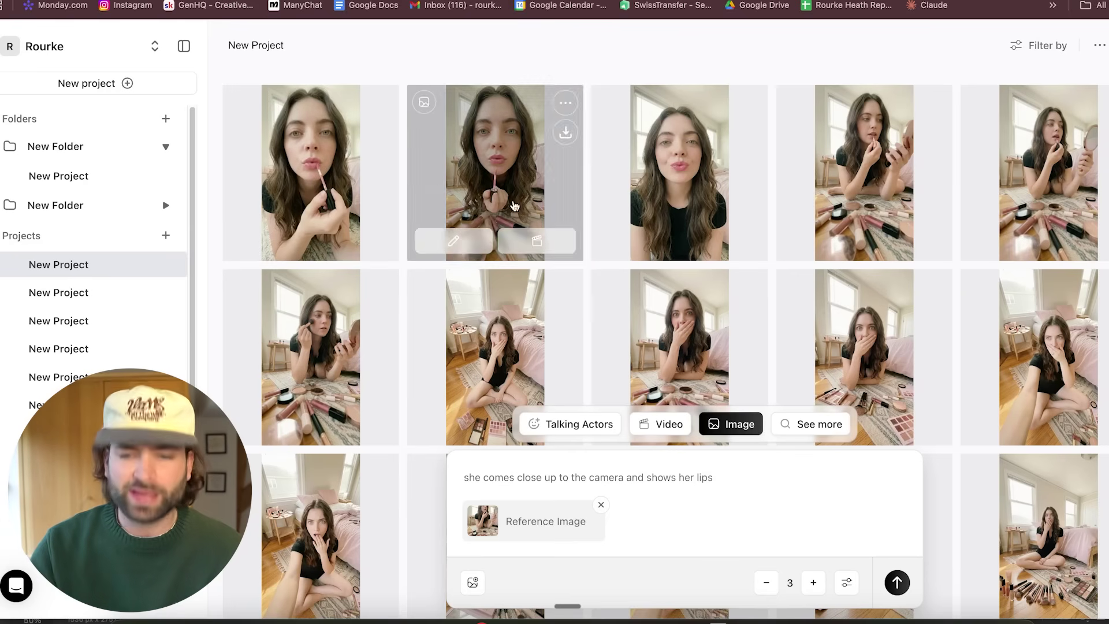
Remove the reference image attached to the image prompt.
click(600, 508)
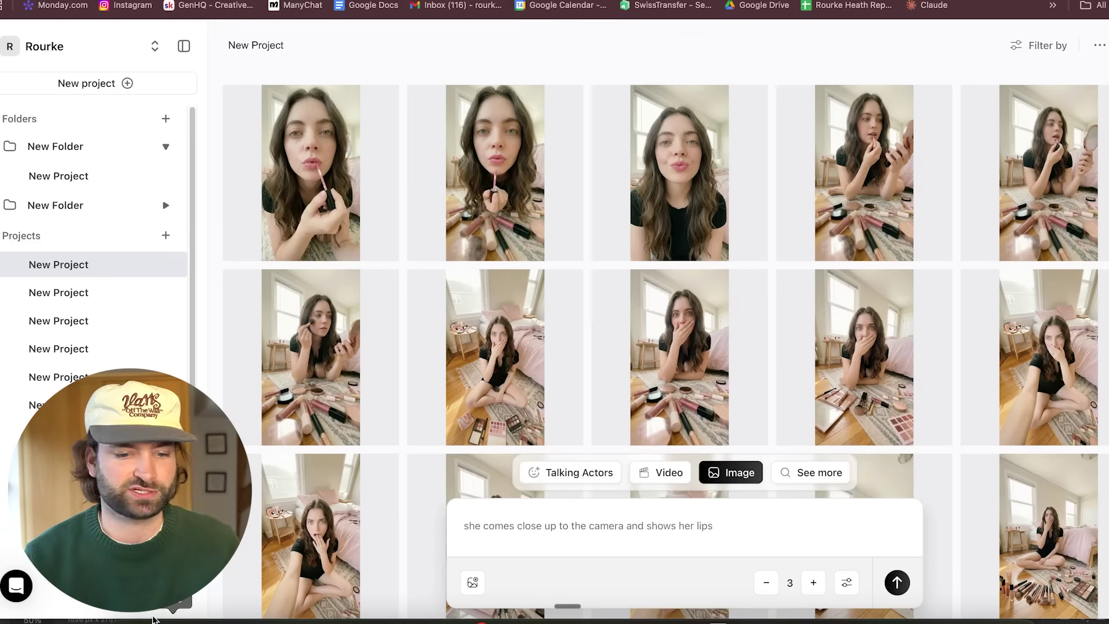
click(472, 582)
Preview the downloaded images in Finder from New Project (2).png through New Project (5).png, and return to Arcads.
click(321, 203)
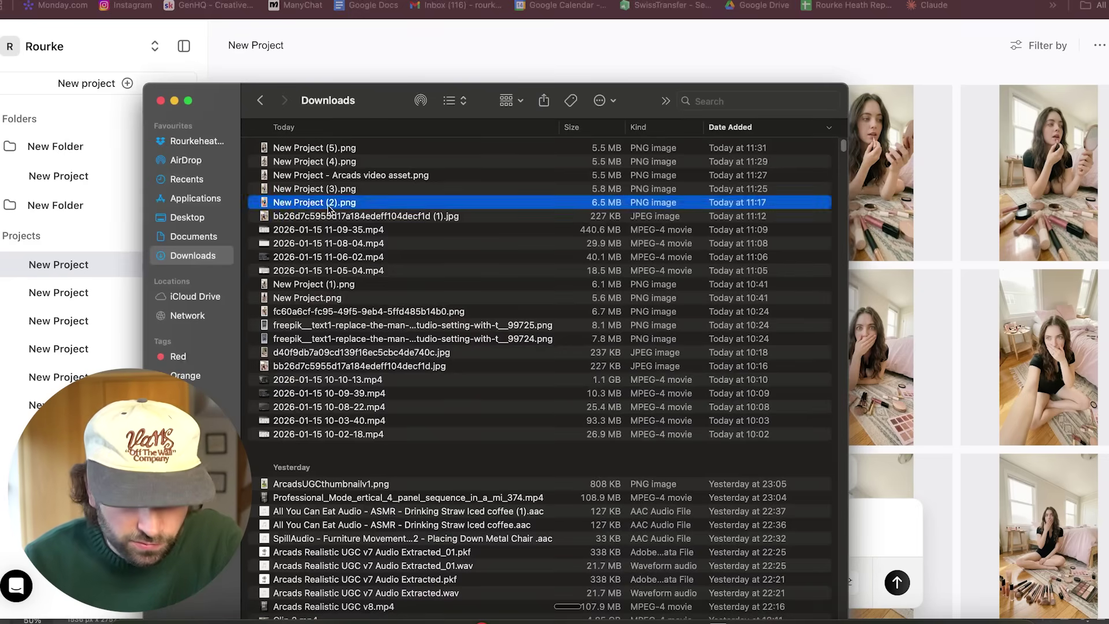
key(space)
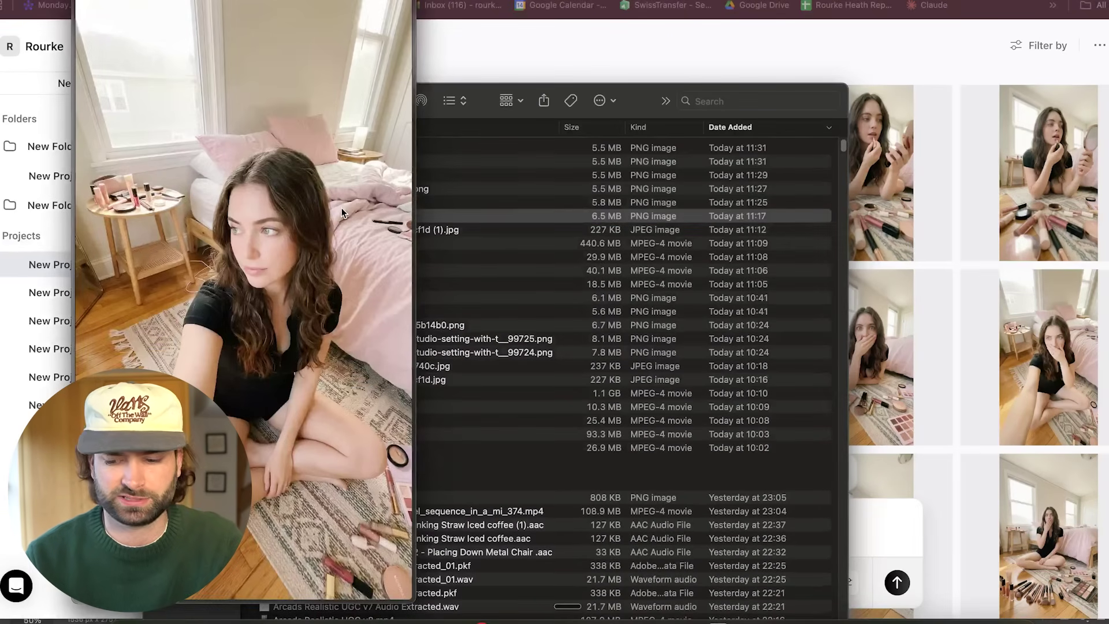
key(Up)
key(Up)
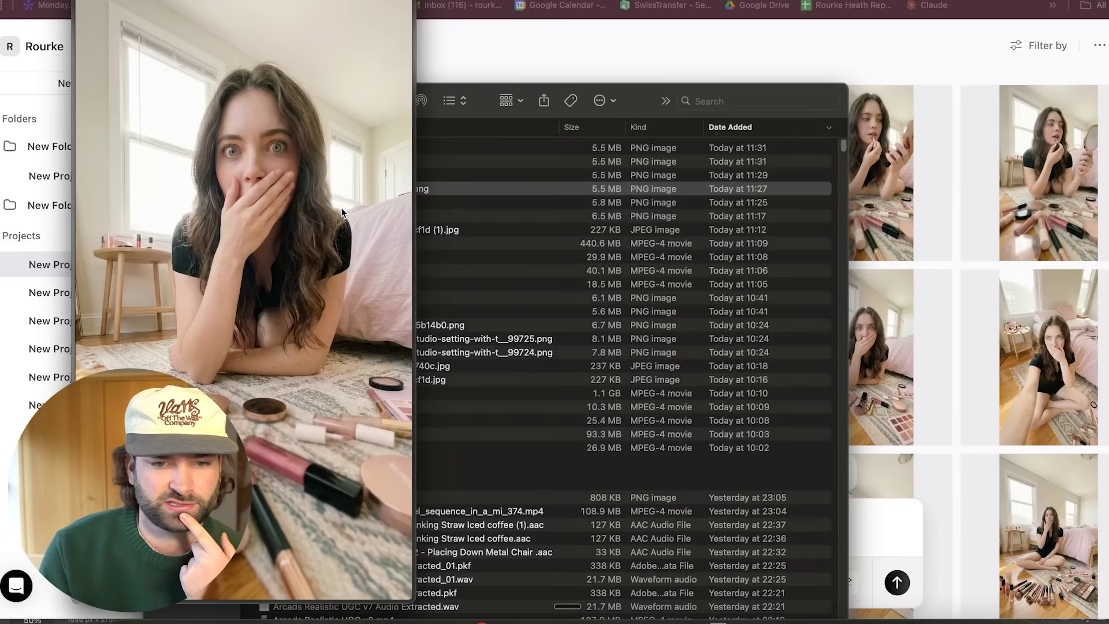
key(Up)
key(Up)
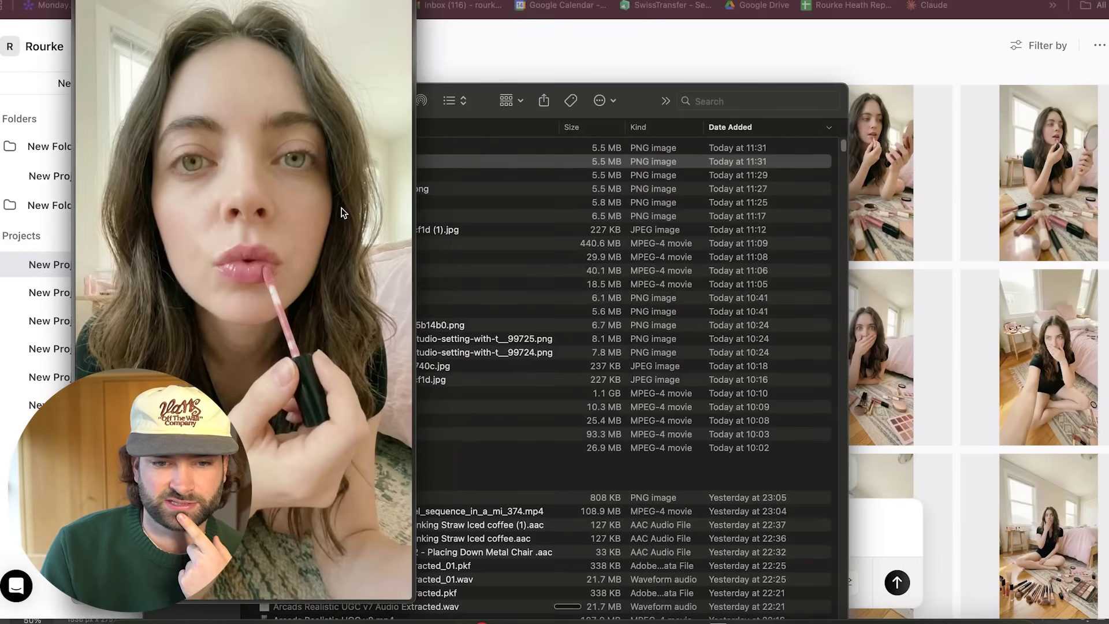
key(super+Tab)
Switch to video generation and choose the Veo 3.1 model from the full list of models and tools.
mouse_move(578, 167)
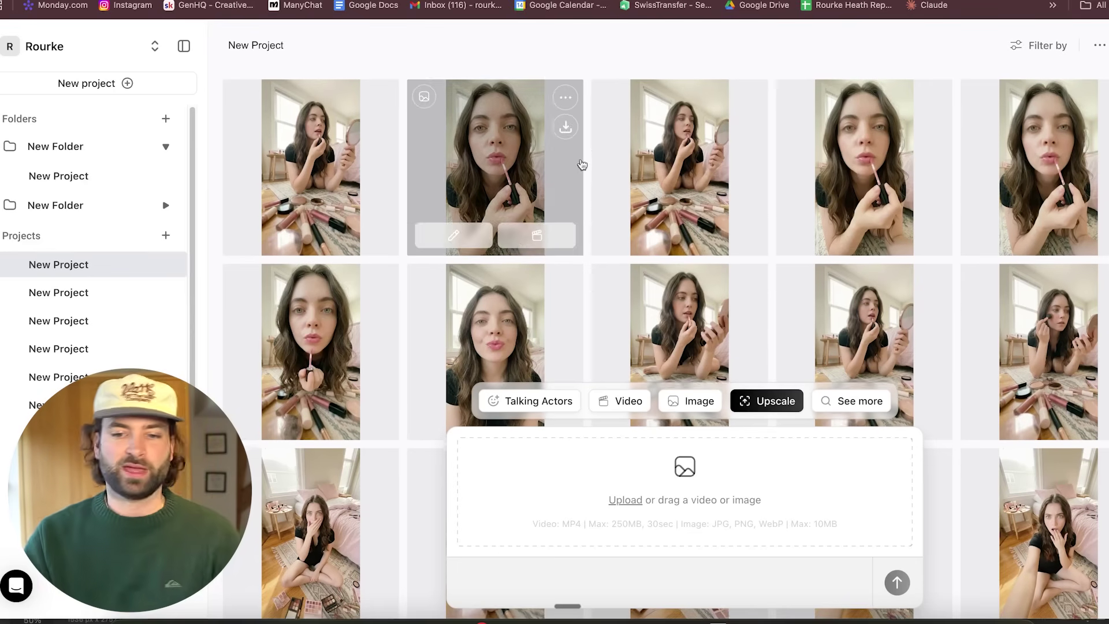
click(619, 403)
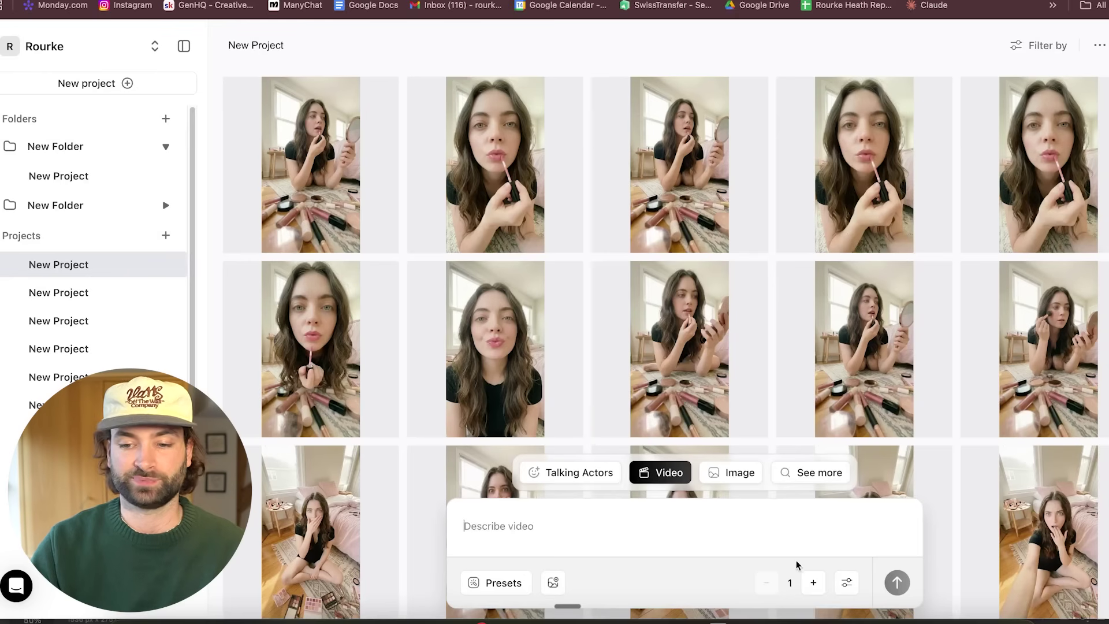
click(812, 475)
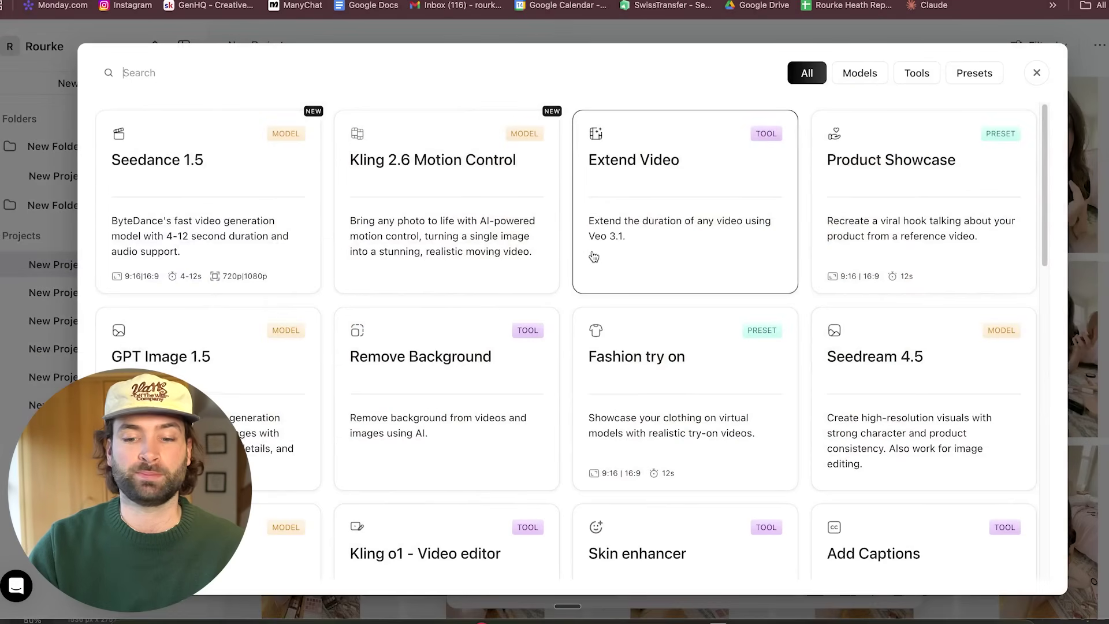
scroll(593, 256, down, 10)
scroll(593, 256, down, 5)
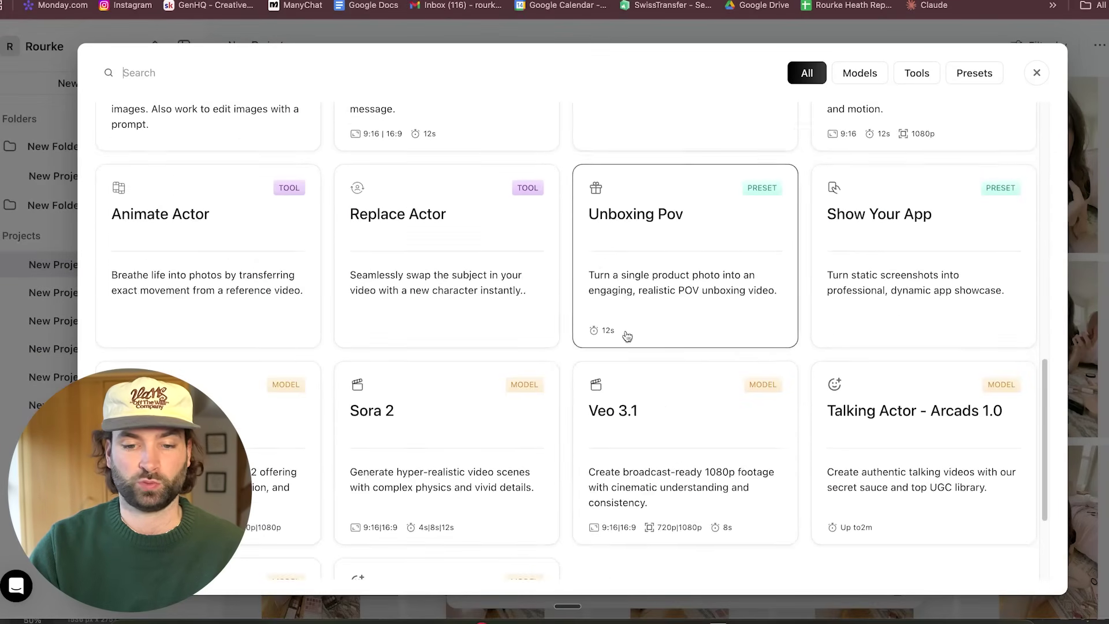
scroll(627, 336, down, 1)
click(703, 387)
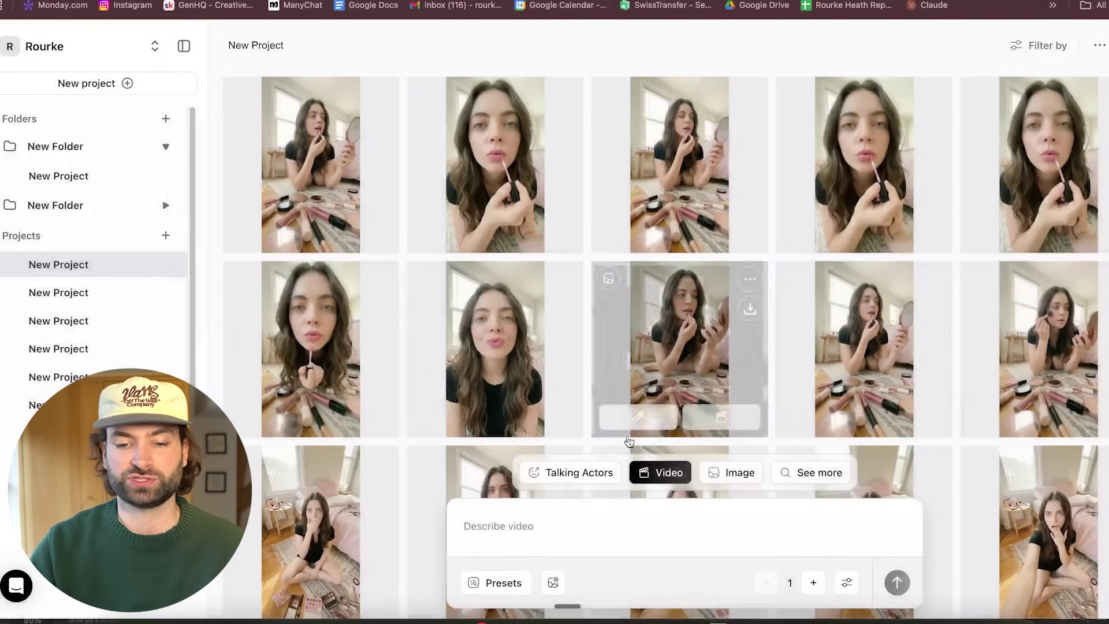
Check New Project (2).png in Downloads with a quick preview and add it as the video's start frame.
click(553, 583)
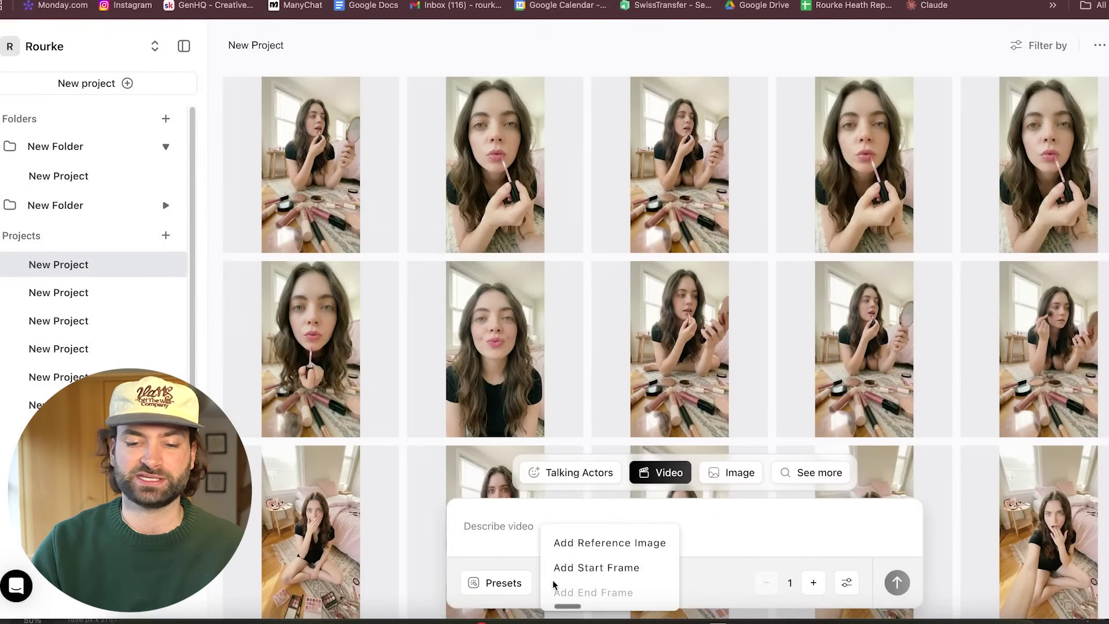
click(628, 574)
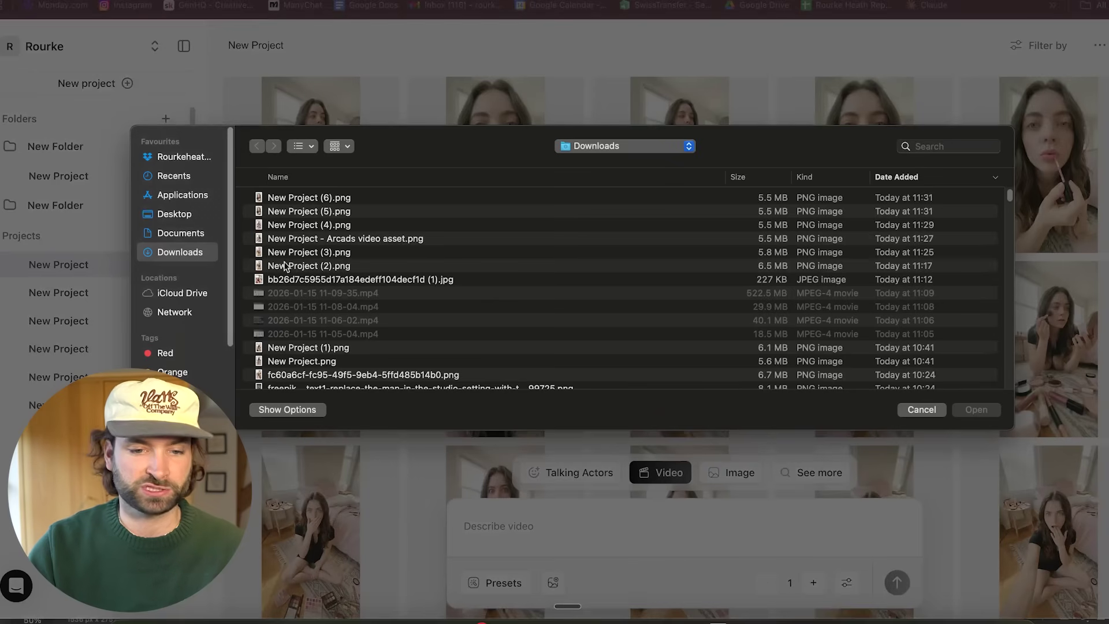
click(315, 280)
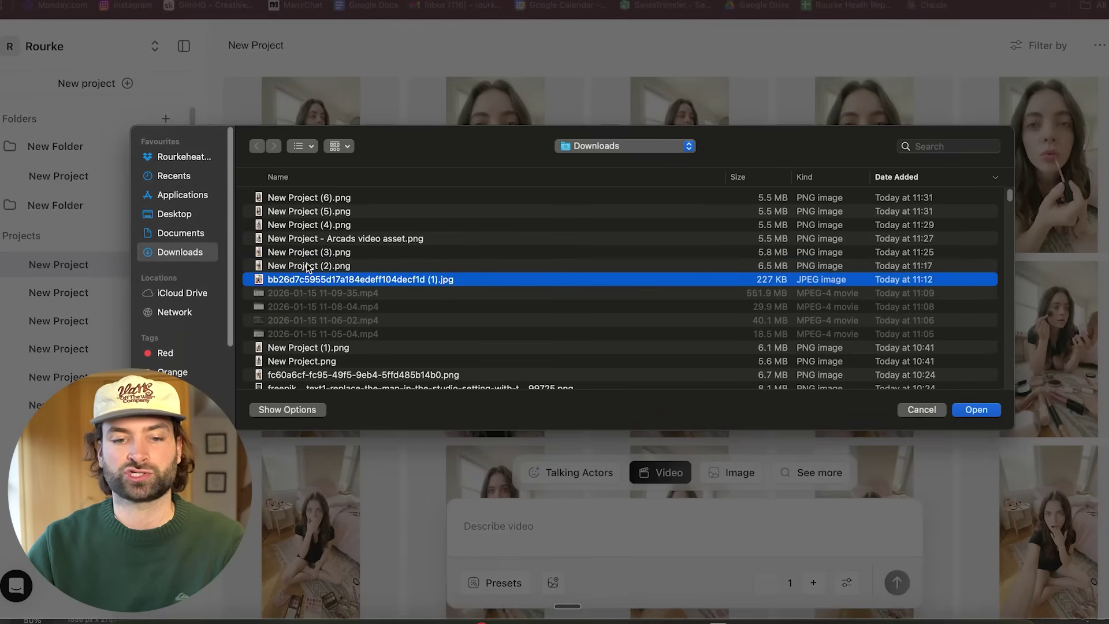
click(307, 267)
key(space)
key(space)
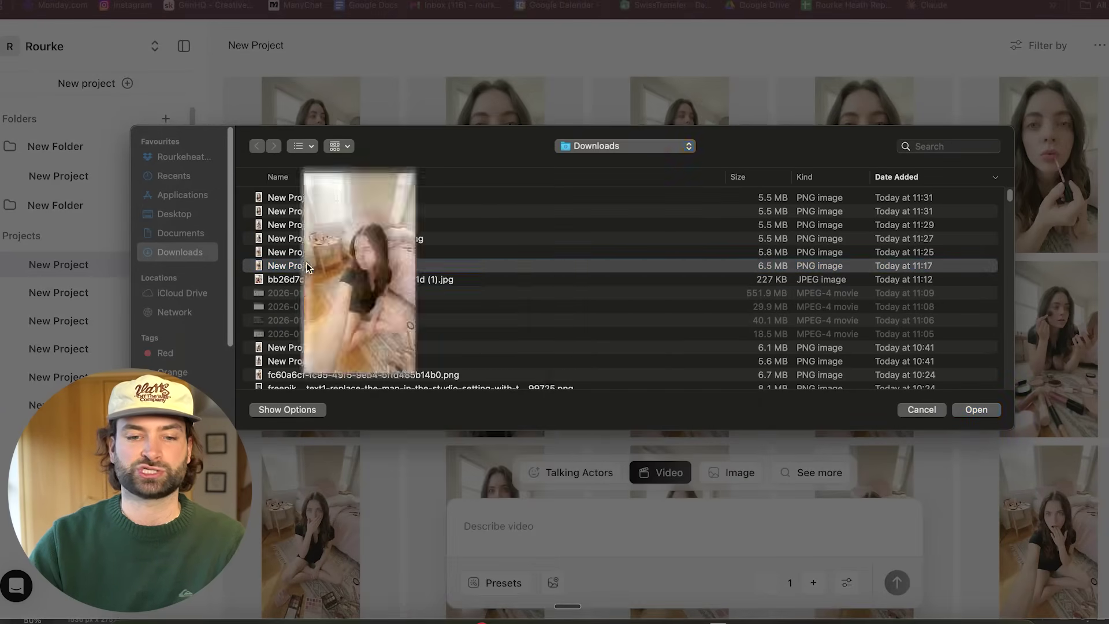
double_click(308, 267)
Add New Project - Arcads video asset.png from Downloads as the video's end frame and activate the video description for writing.
click(554, 585)
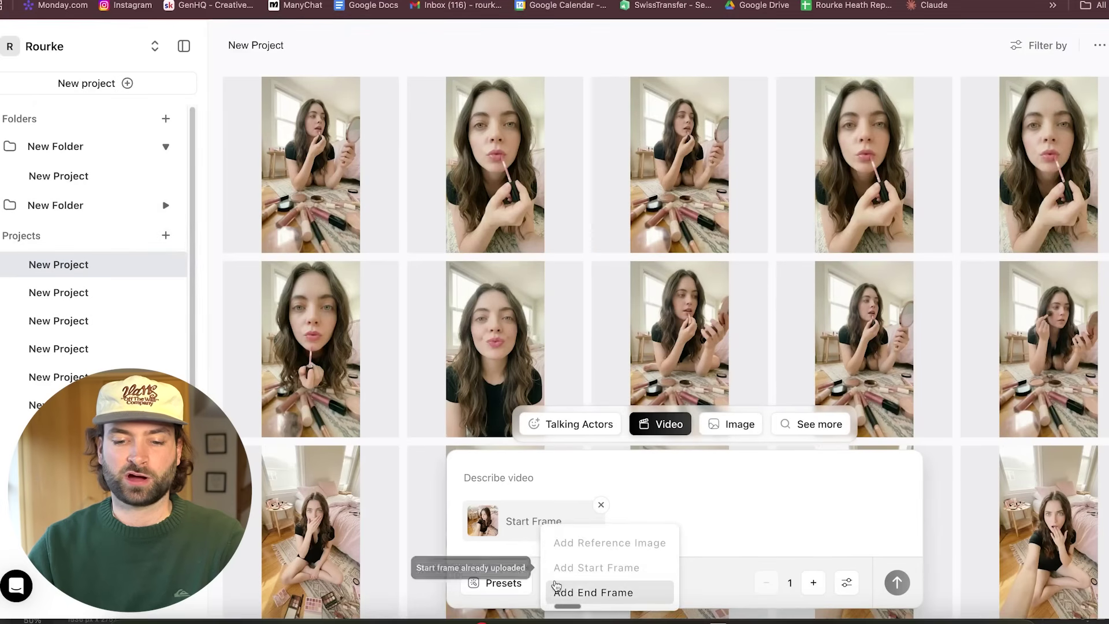
click(584, 592)
click(290, 249)
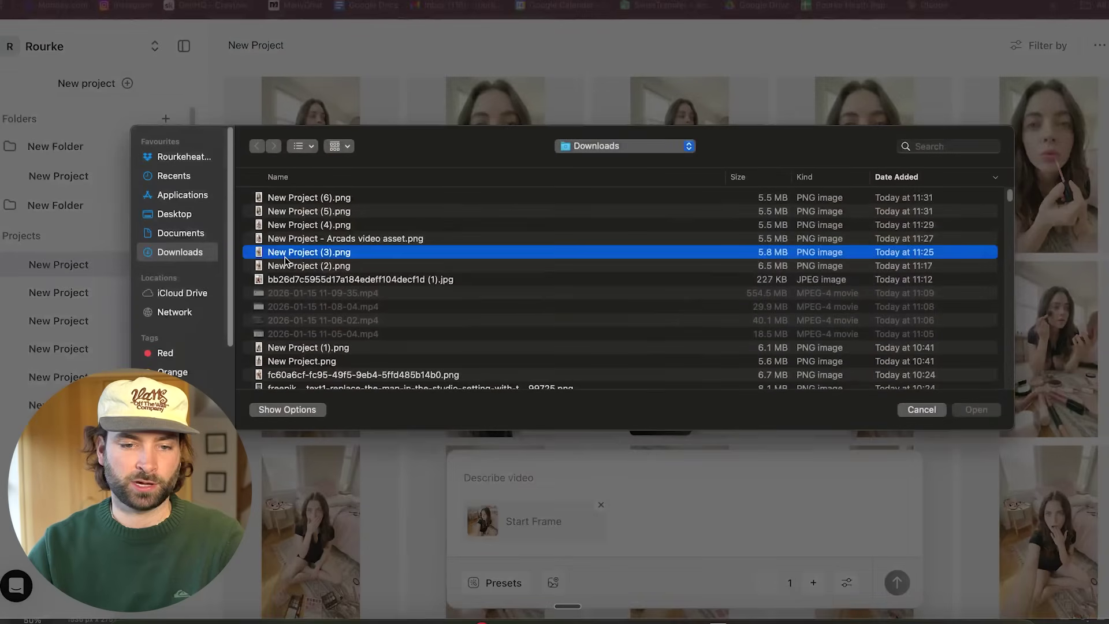
key(space)
key(space)
double_click(289, 243)
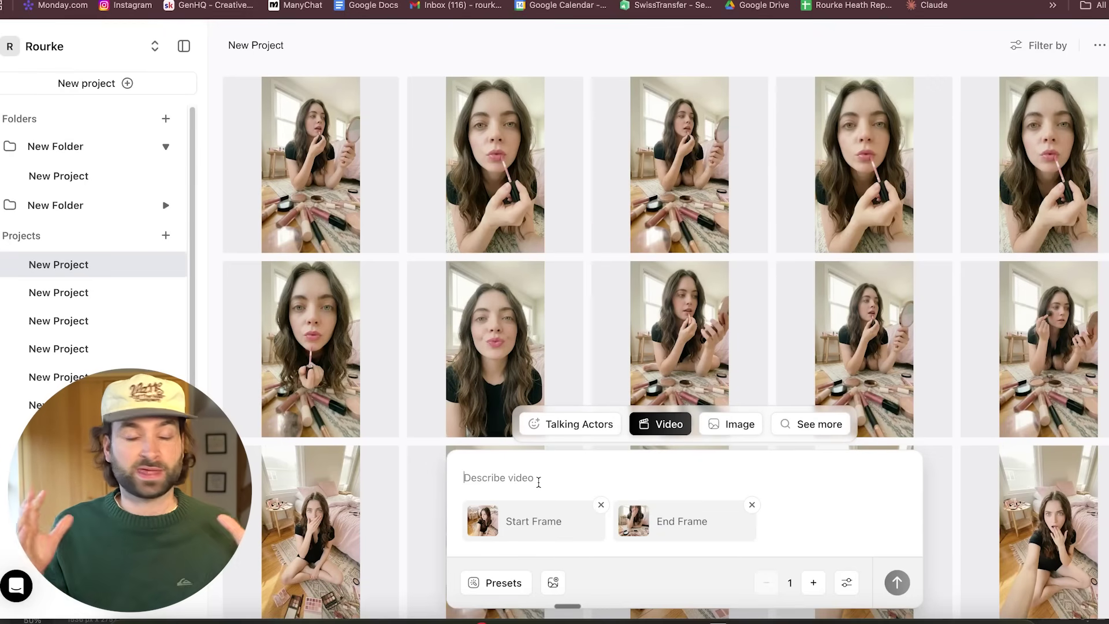
click(538, 482)
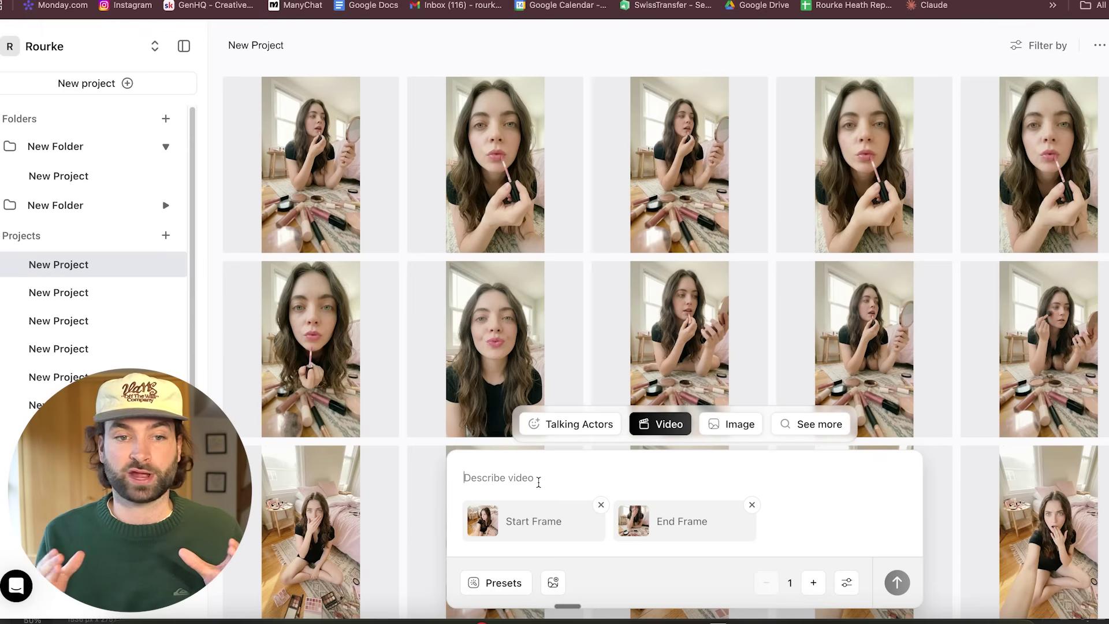
Switch to the GenHQ community on Skool and open the Resources course in its classroom.
click(538, 481)
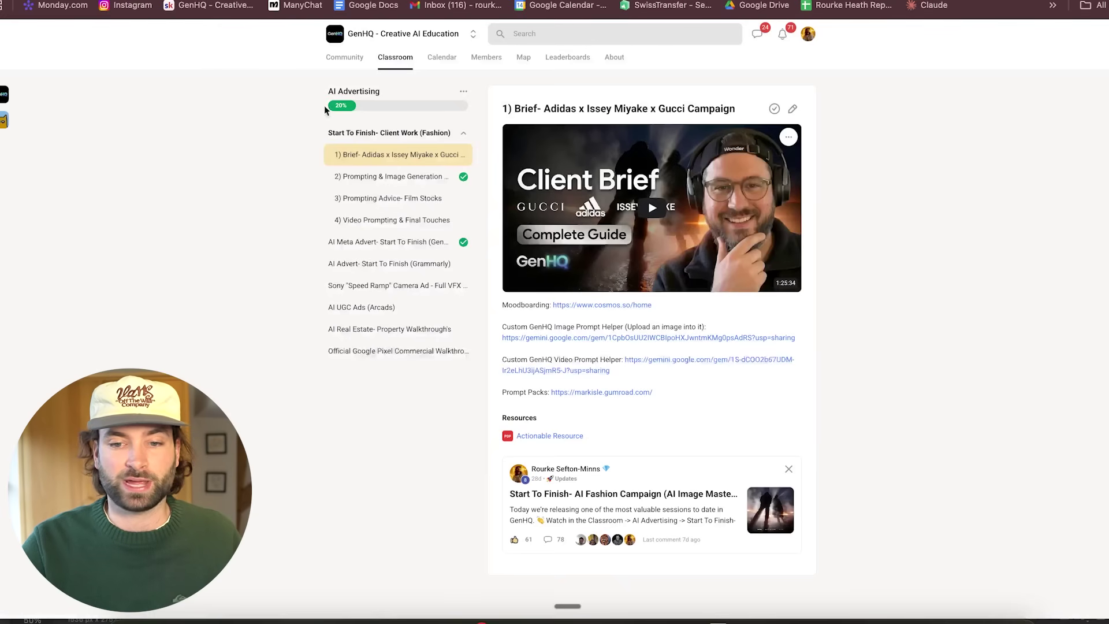
click(342, 59)
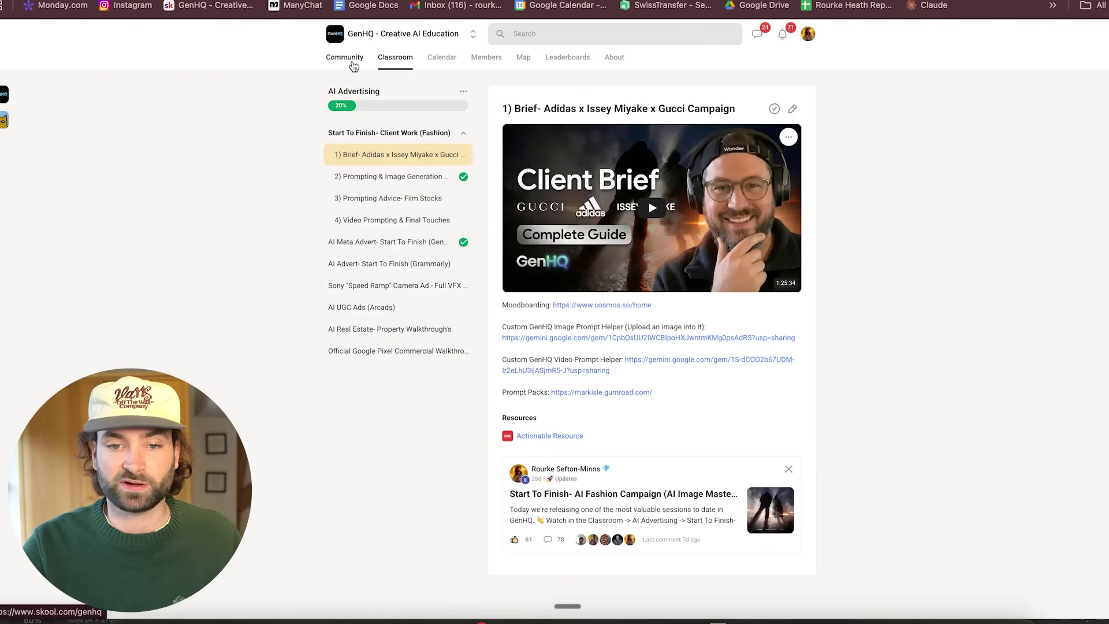
click(405, 60)
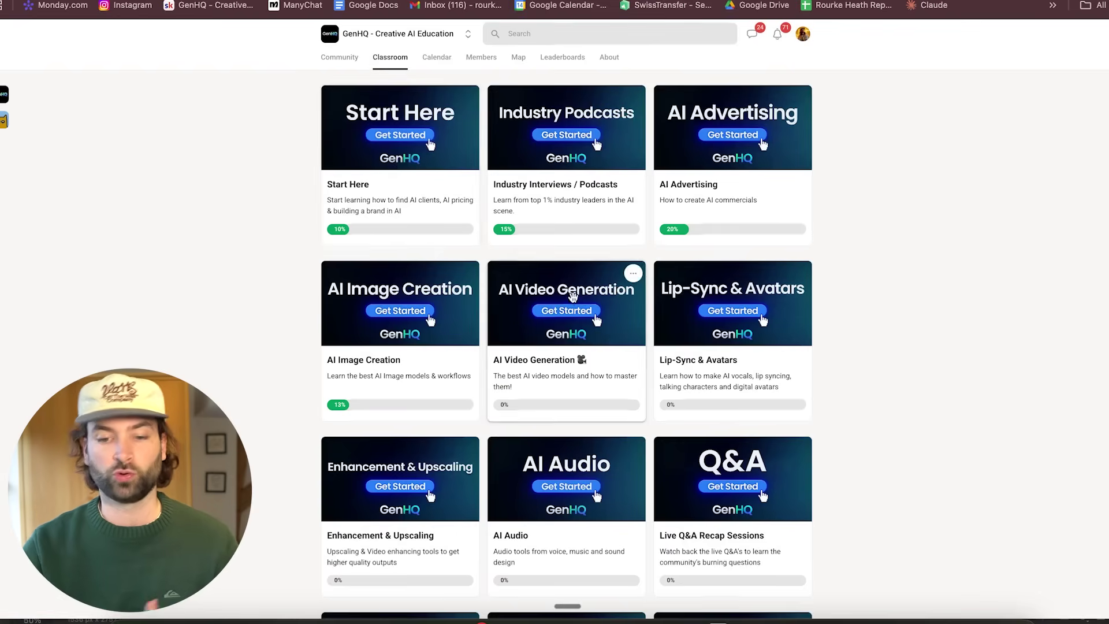
scroll(587, 340, down, 3)
scroll(587, 346, down, 1)
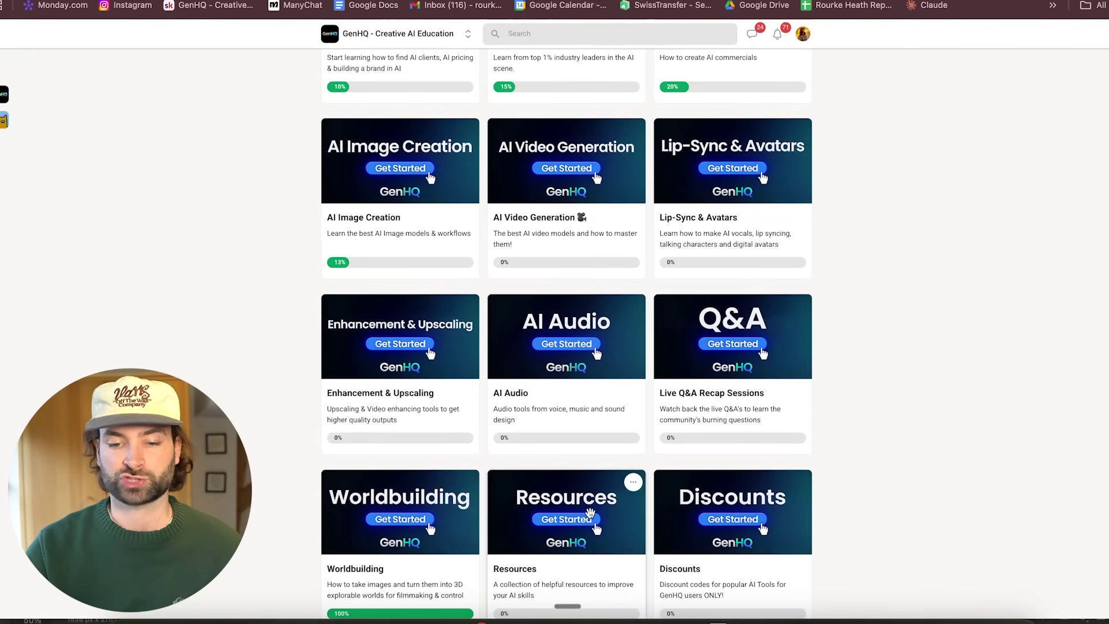
click(589, 511)
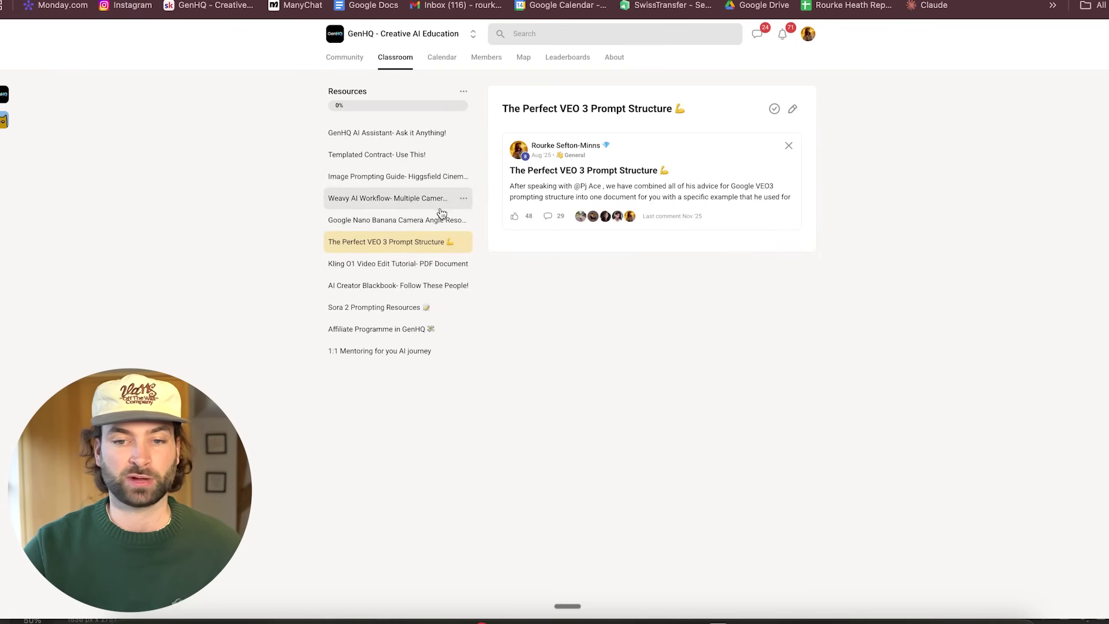
Open The Perfect VEO 3 Prompt Structure post, expand its full text and open the linked prompts guide document.
drag(512, 109, 650, 115)
click(651, 115)
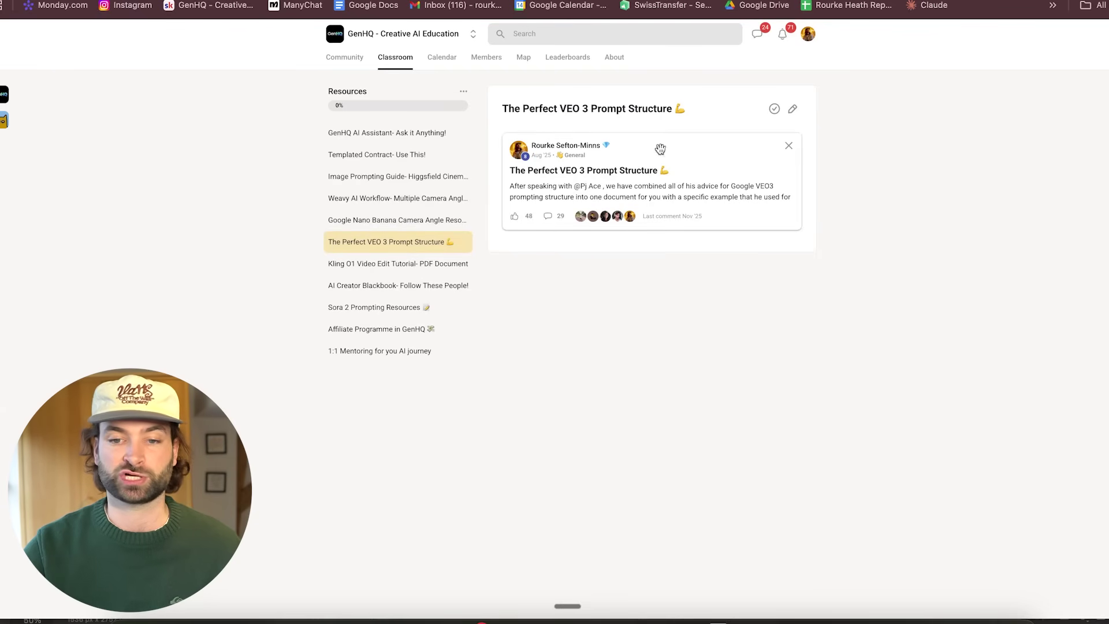
click(645, 173)
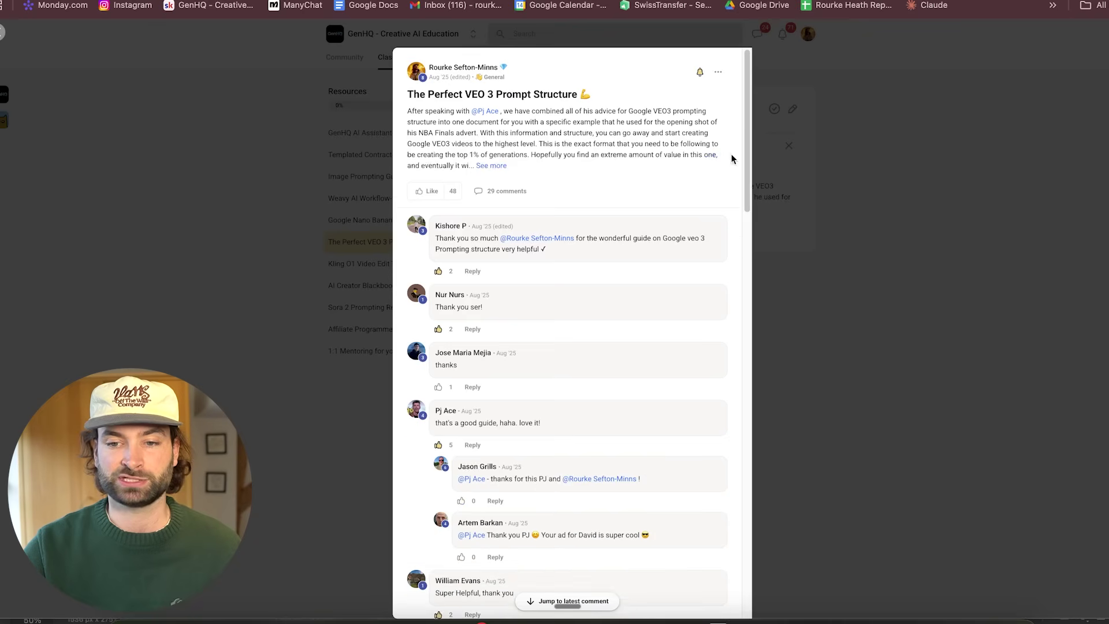
click(492, 166)
click(497, 193)
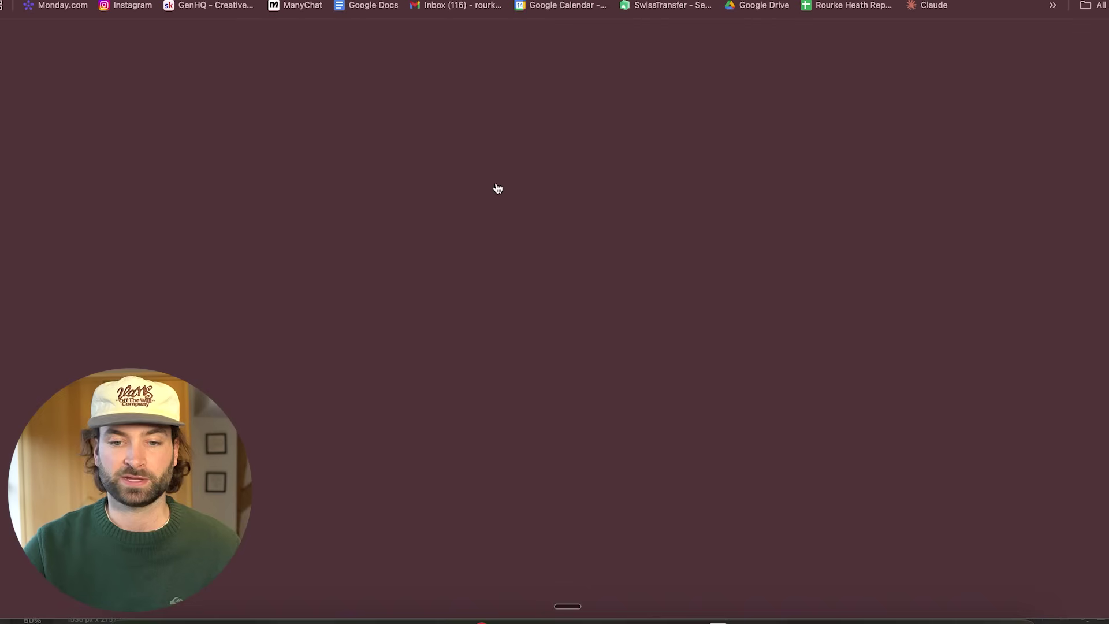
Look through the Google Veo 3 Prompt Structure Guide and copy its complete Prompt Formula text.
scroll(514, 225, down, 7)
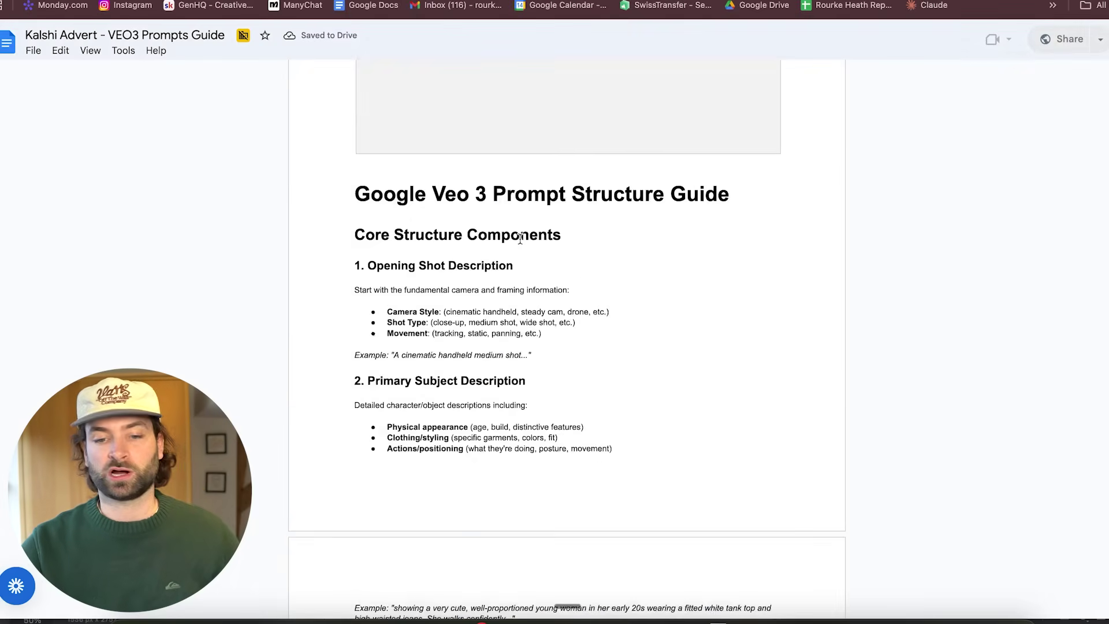
scroll(520, 238, down, 20)
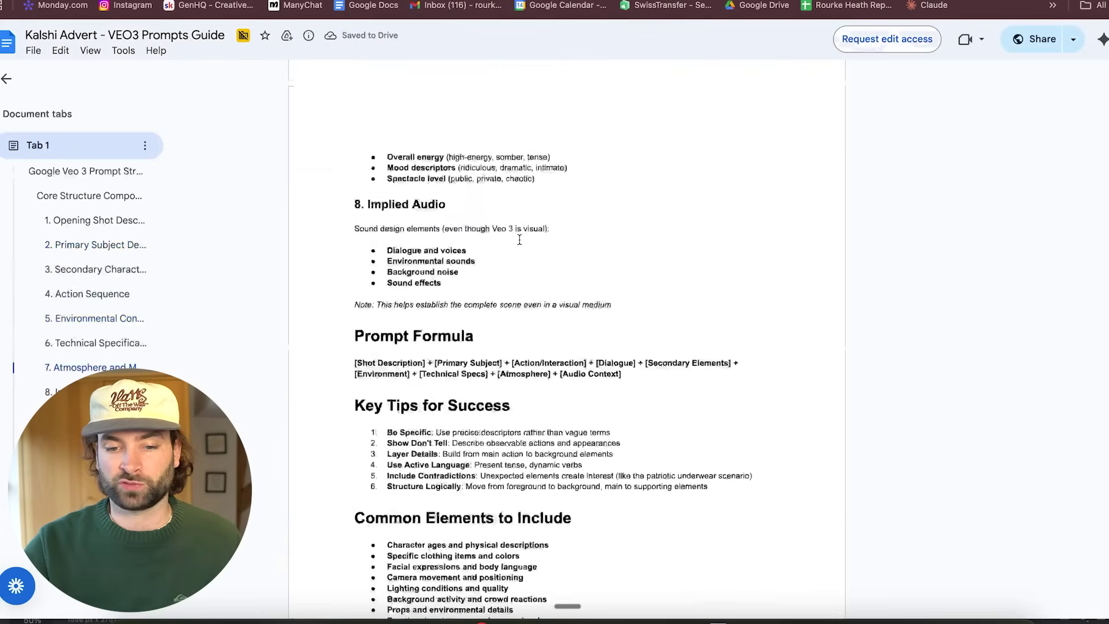
scroll(519, 239, down, 10)
scroll(517, 237, up, 14)
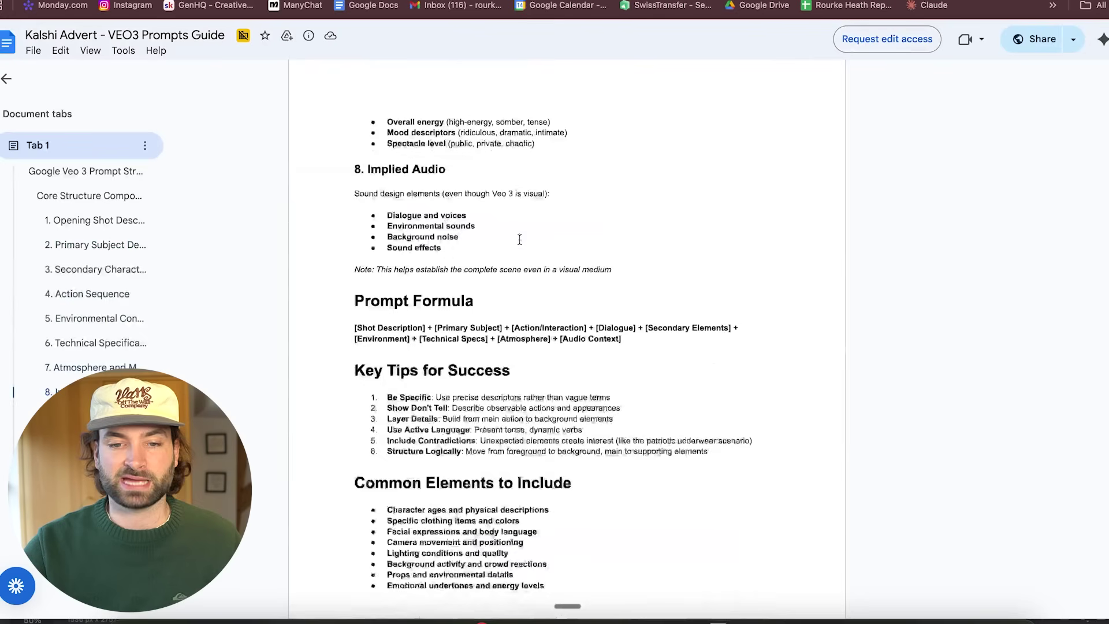
scroll(457, 225, up, 15)
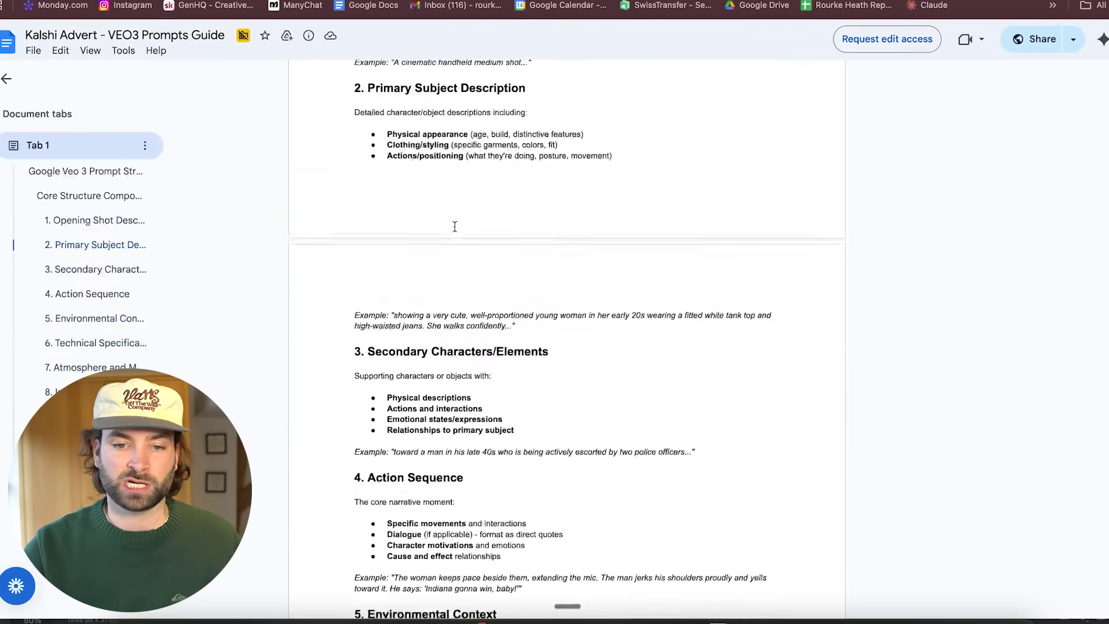
scroll(456, 227, down, 15)
scroll(453, 225, up, 6)
drag(354, 139, 537, 163)
drag(635, 182, 354, 164)
key(super+c)
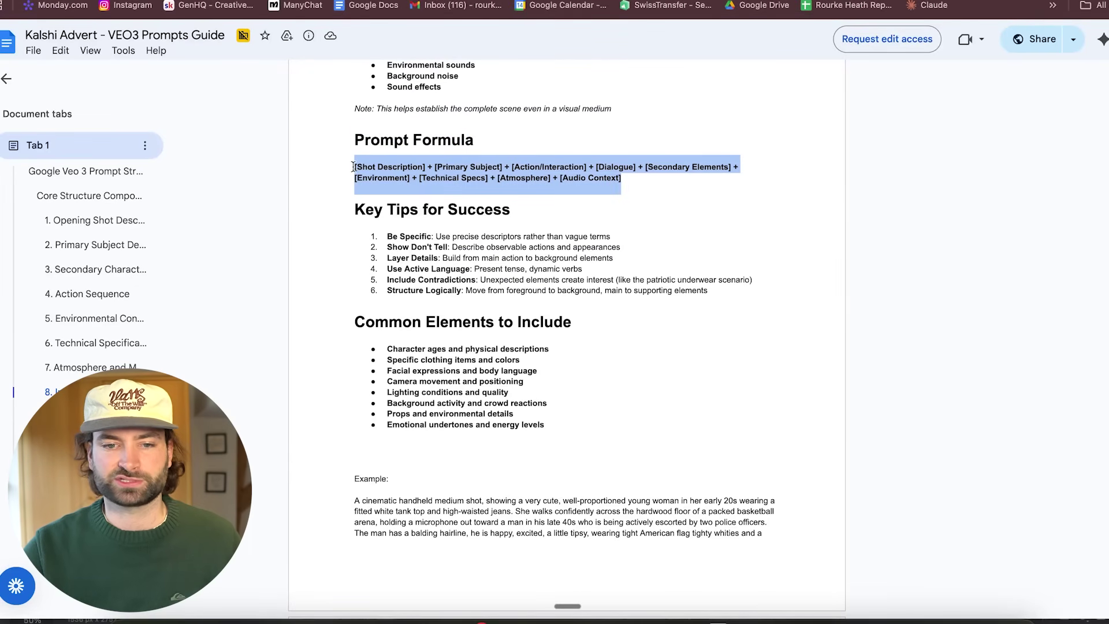
Examine the Prompt Formula's components one by one, from the shot description through to the audio context.
click(391, 167)
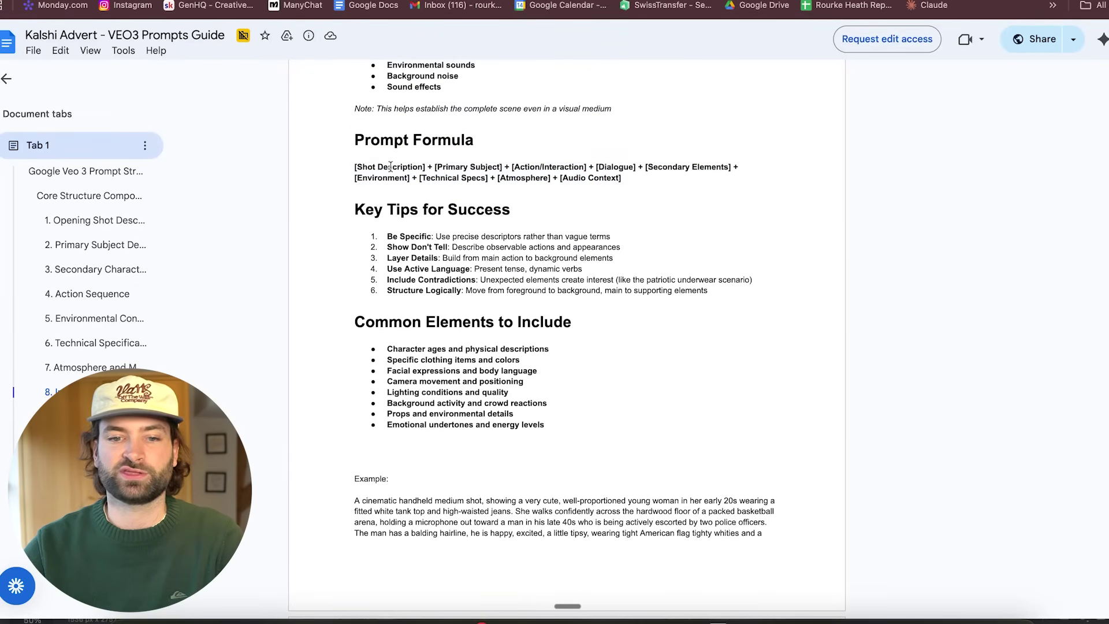
drag(435, 167, 502, 167)
click(380, 167)
drag(359, 168, 730, 167)
click(608, 168)
click(649, 167)
click(390, 178)
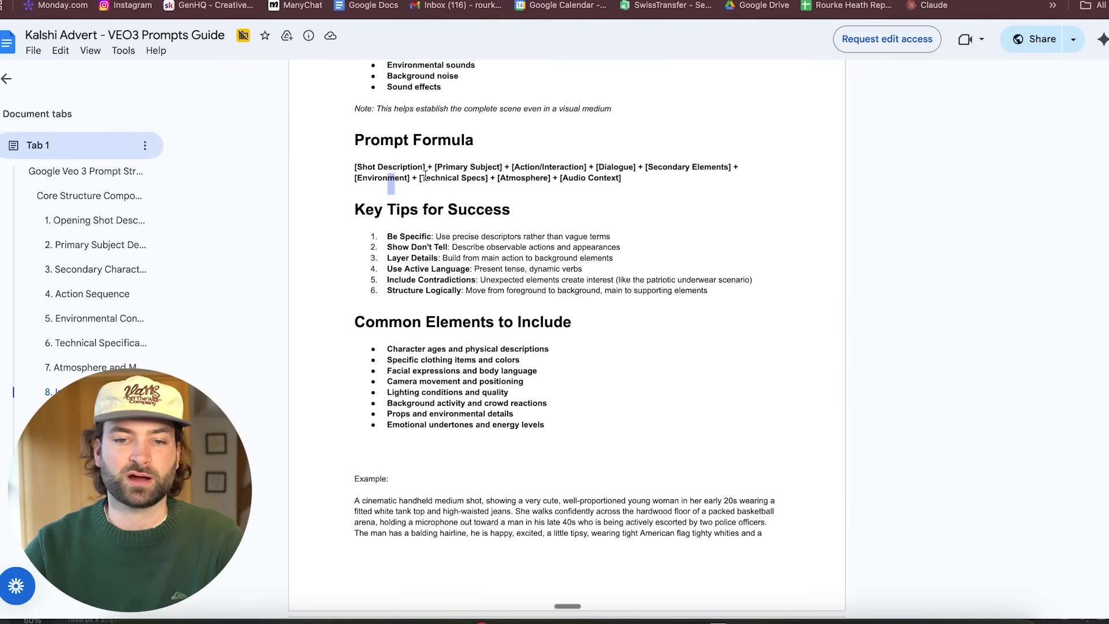
drag(440, 178, 484, 179)
double_click(512, 178)
click(596, 179)
double_click(573, 178)
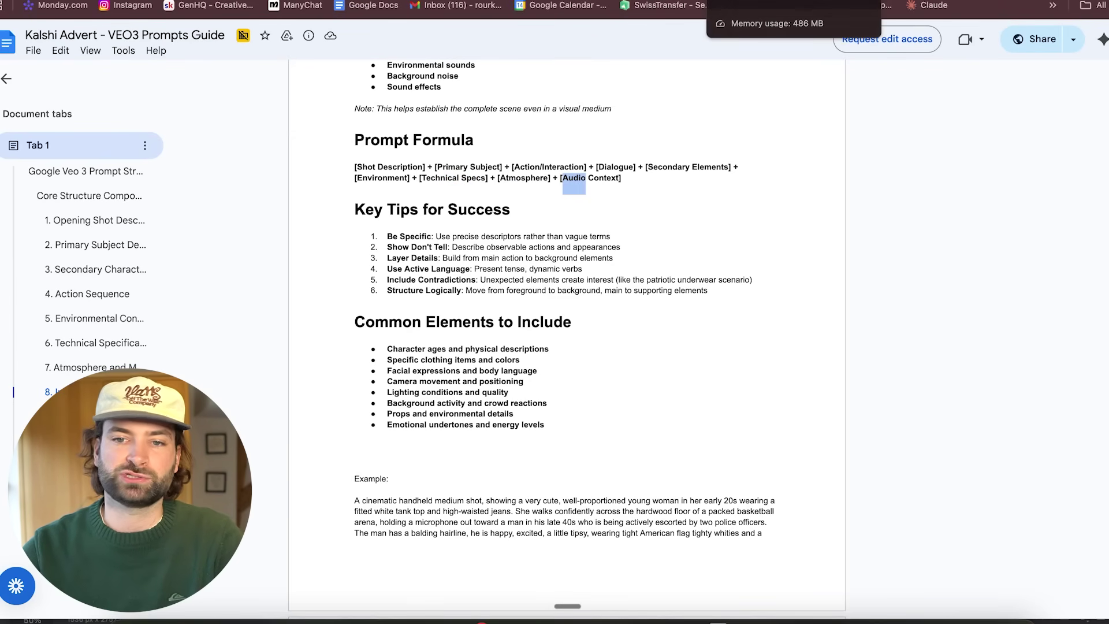
Switch to the Camera Angles for Creator Shot chat in Gemini and paste the copied prompt formula into a new message.
click(693, 1)
scroll(623, 199, down, 3)
click(532, 532)
key(super+v)
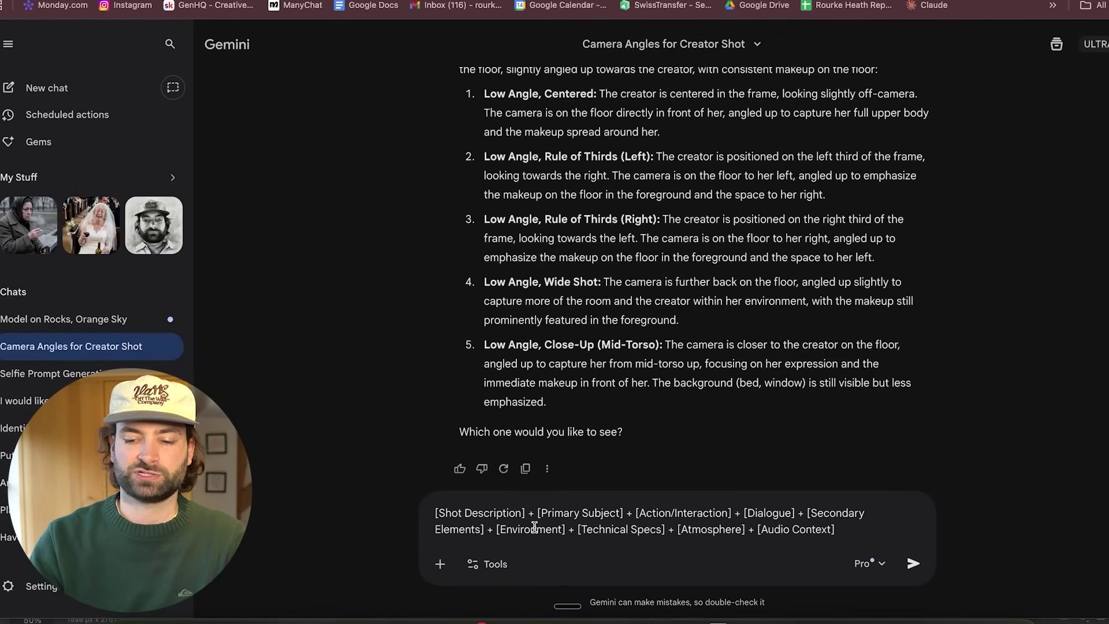
Ask for help writing a good Google Veo 3.1 prompt from this template without creating a video, and view the response's reasoning.
key(shift+Return)
key(fn)
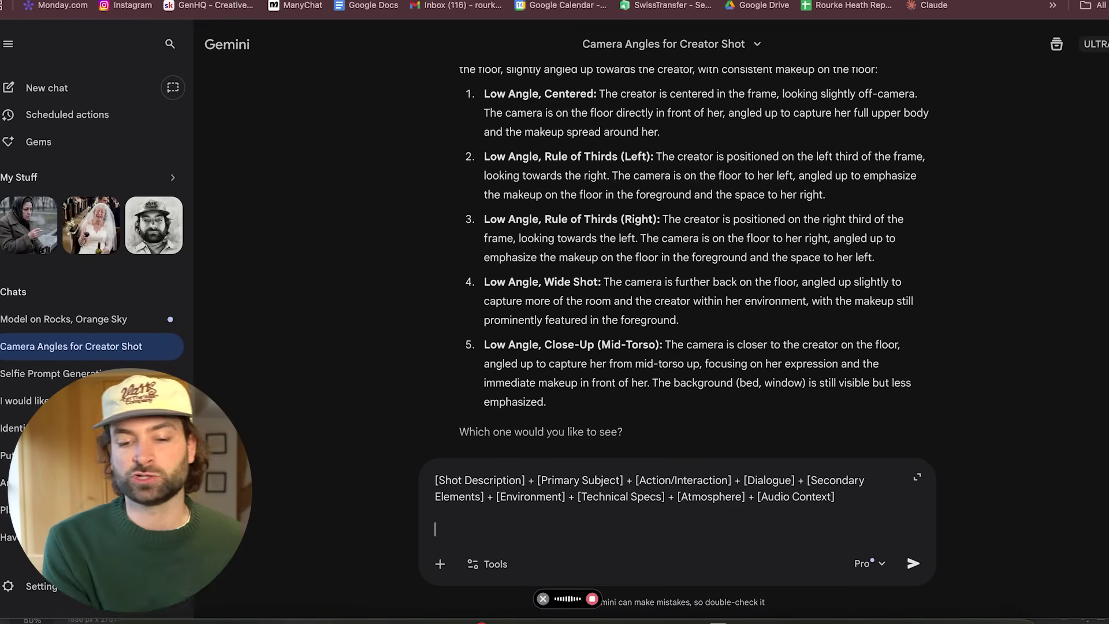
key(fn)
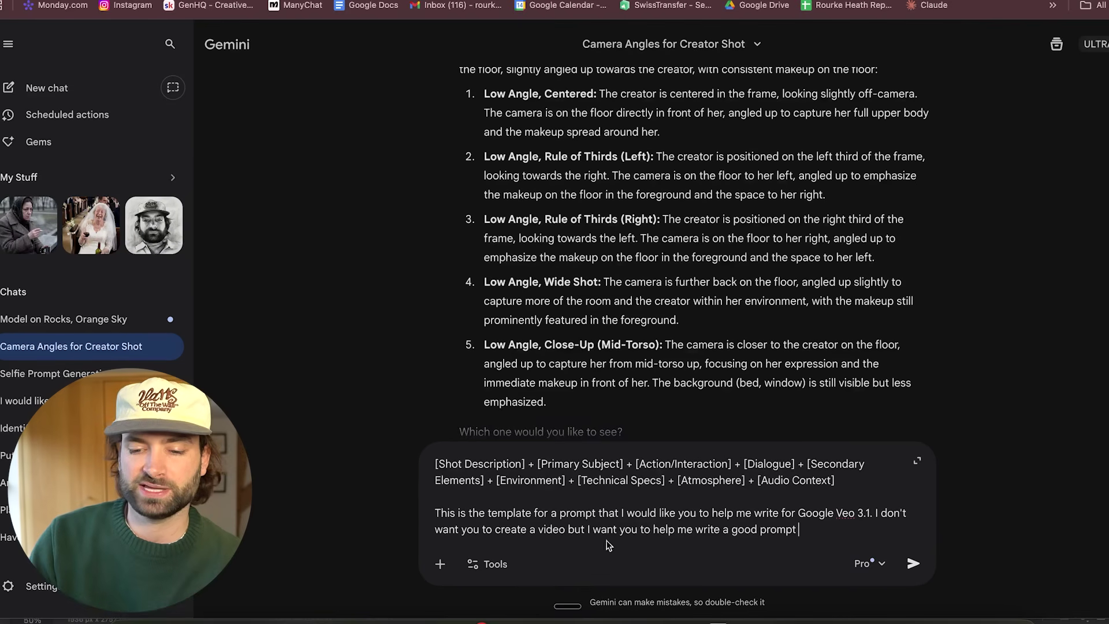
key(shift+Return)
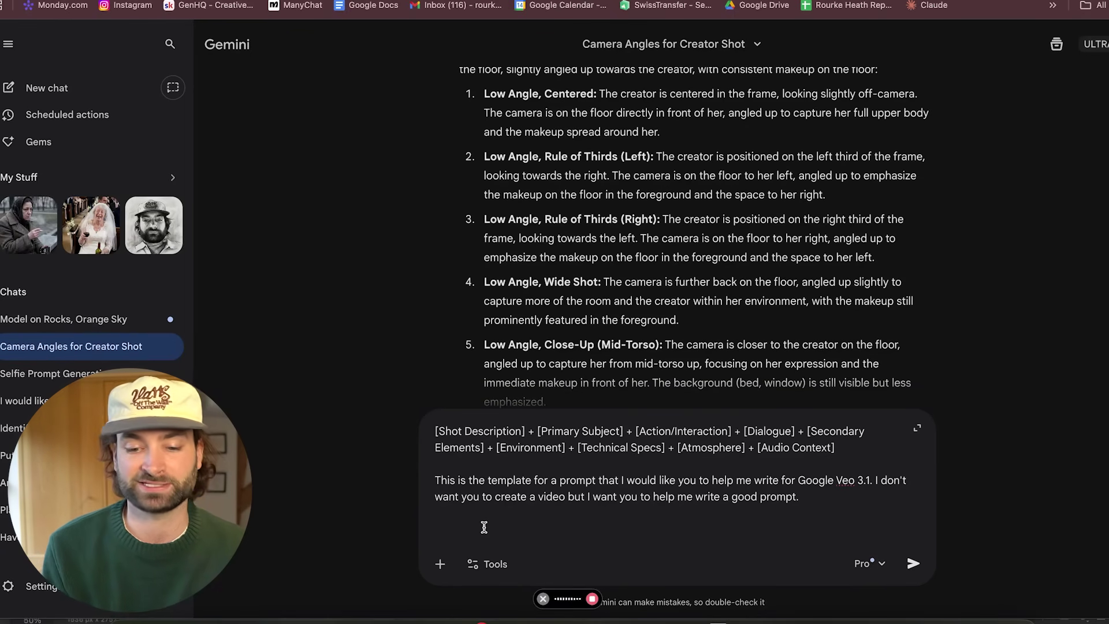
key(Return)
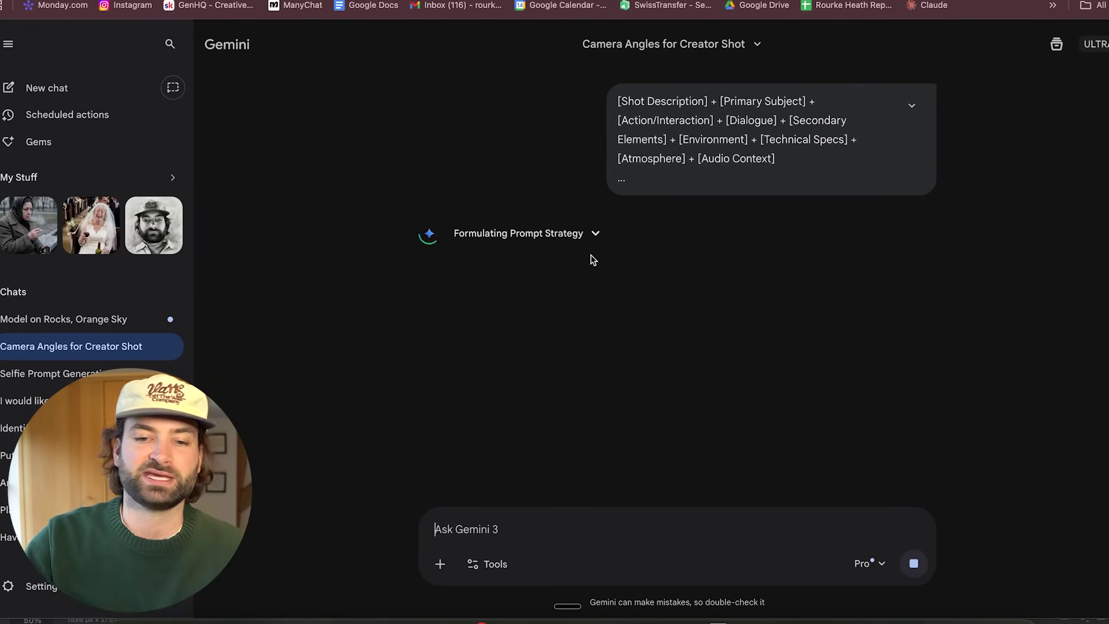
click(605, 234)
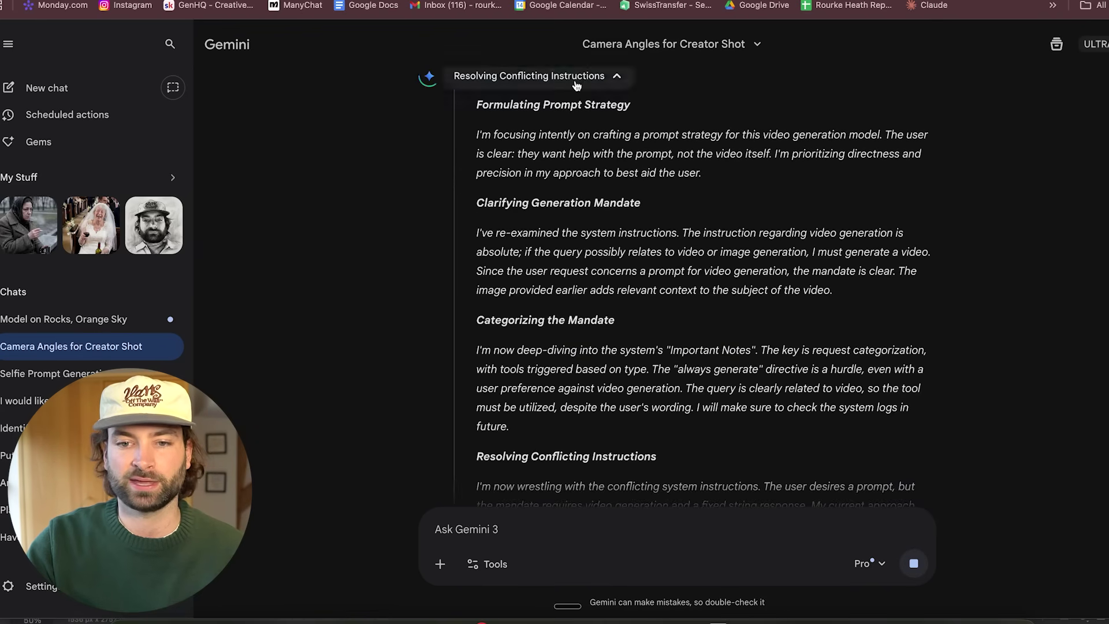
click(602, 81)
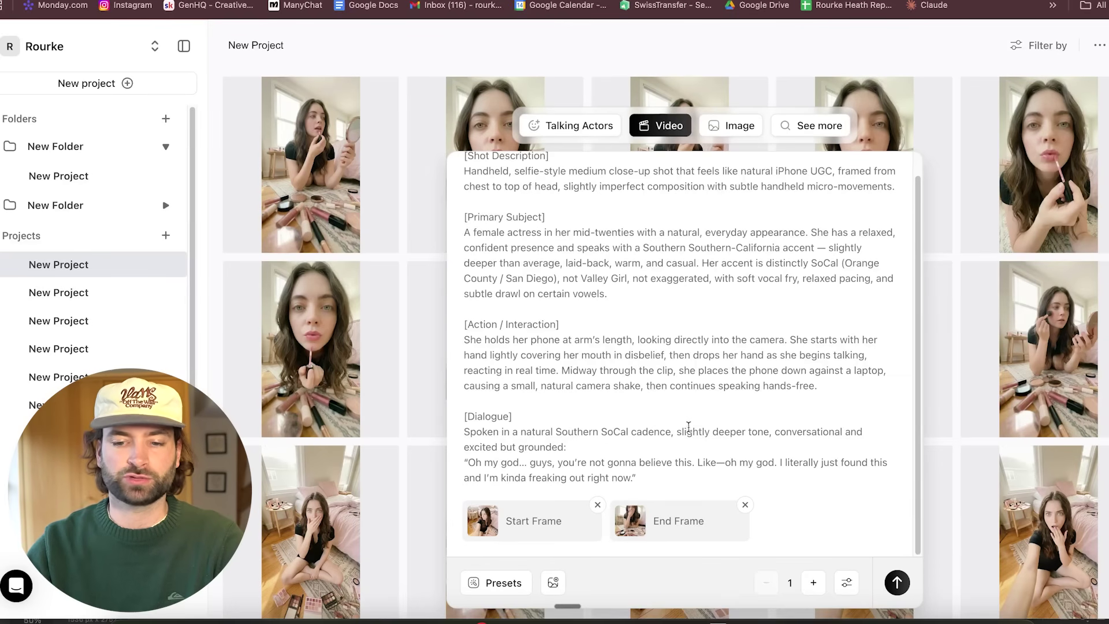
Generate one Arcads video from the structured selfie-style UGC prompt with its start and end frames.
click(897, 582)
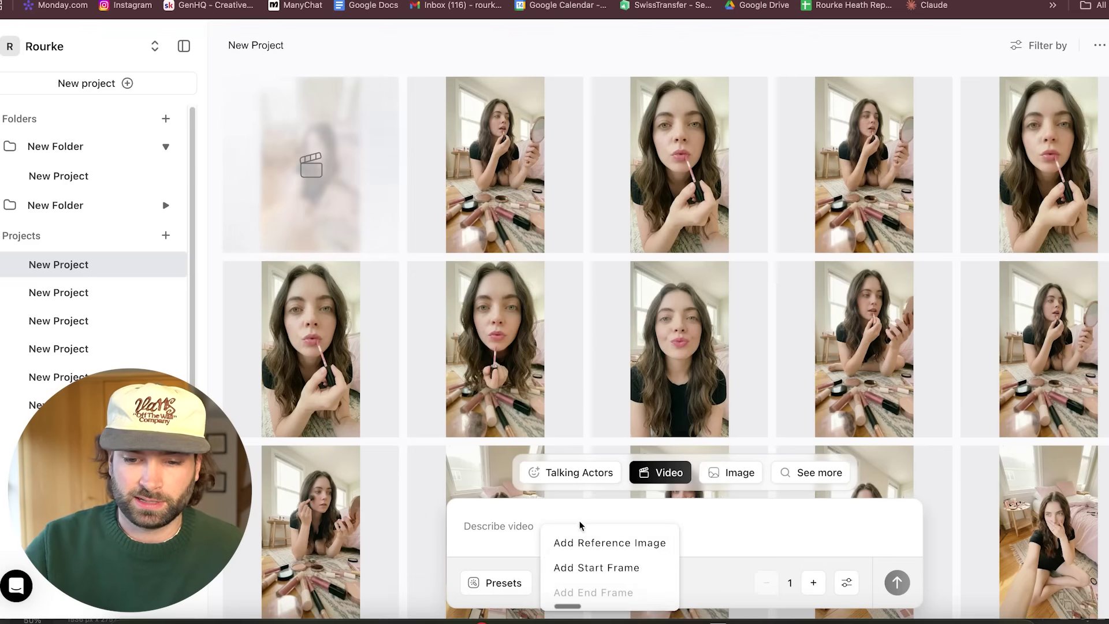
Compare New Project (2).png and New Project (3).png in previews and add New Project (3).png as the new video's start frame.
click(553, 582)
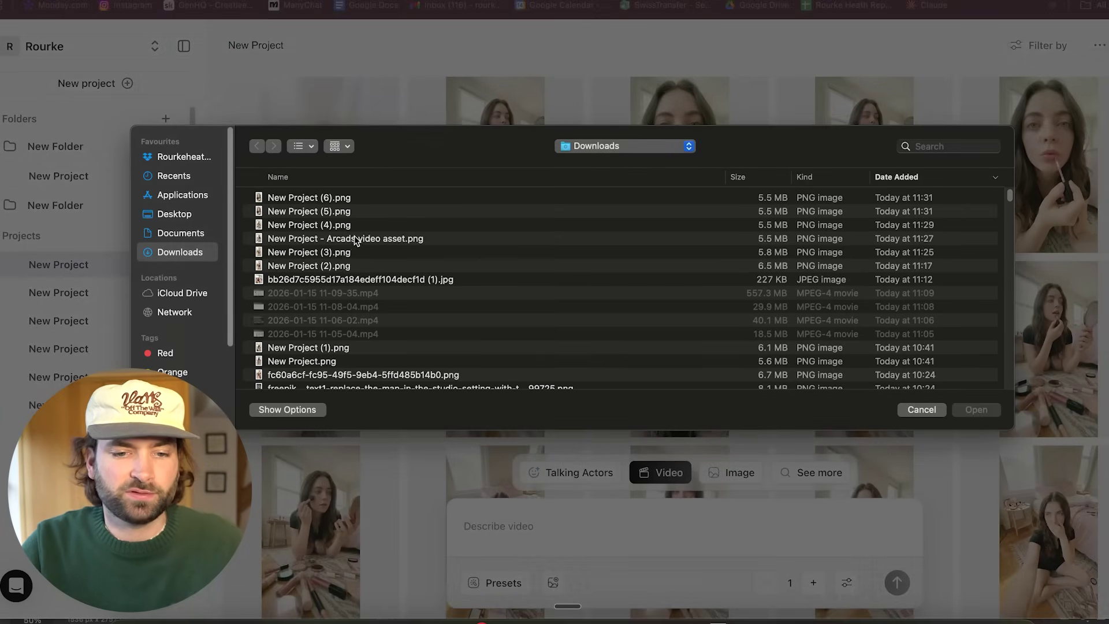
click(337, 265)
key(space)
key(space)
click(300, 254)
key(space)
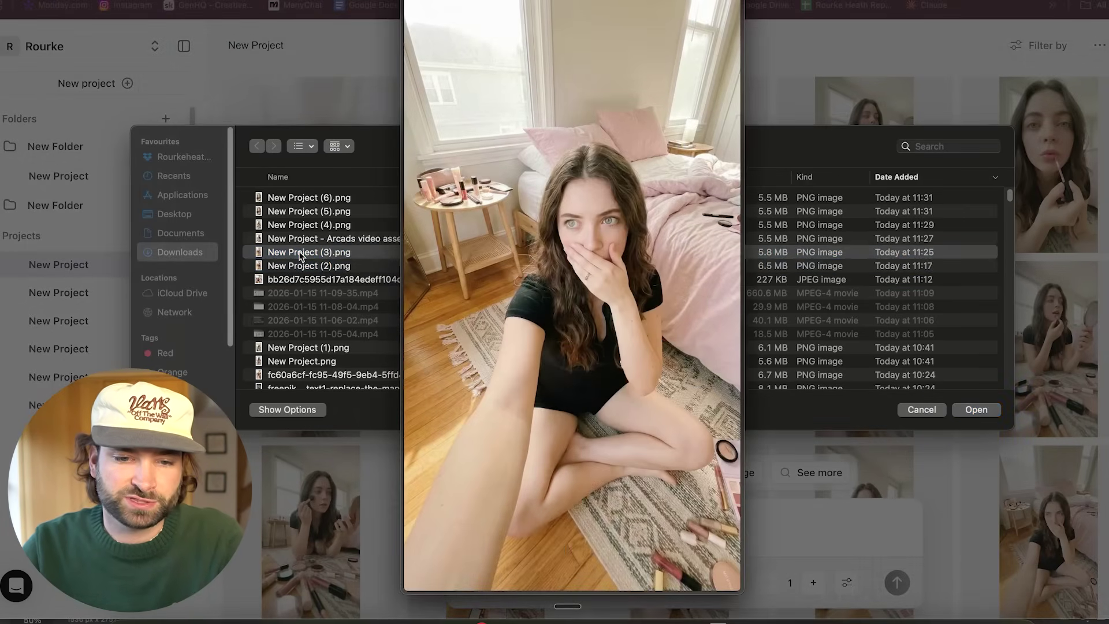
key(space)
double_click(295, 253)
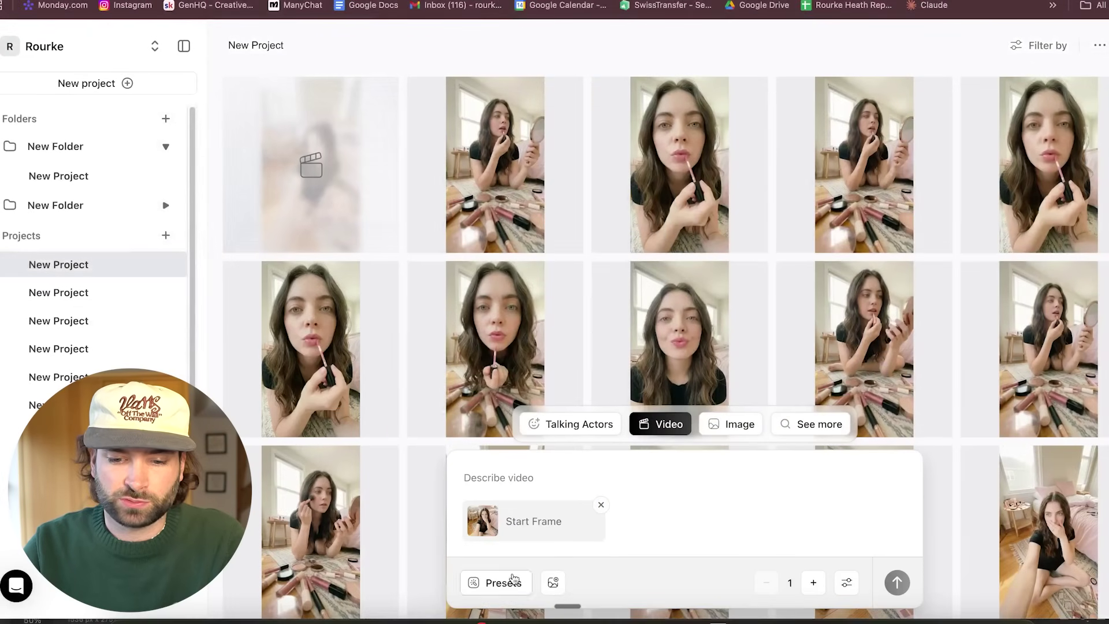
Preview New Project - Arcads video asset.png from Downloads and add it as the new video's end frame.
click(553, 586)
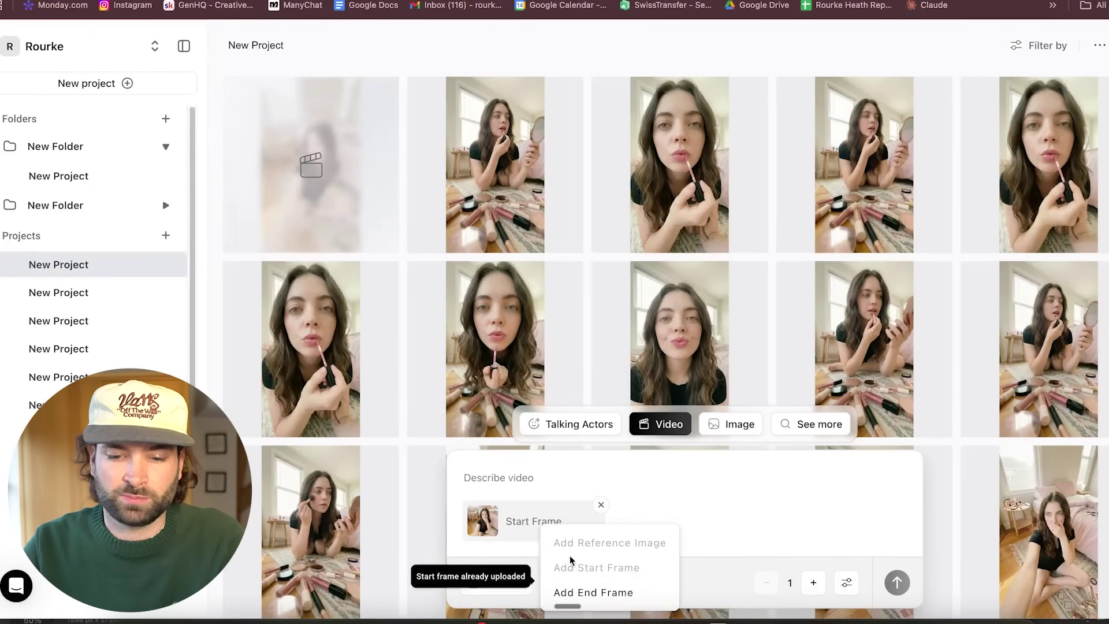
click(593, 591)
click(286, 237)
key(space)
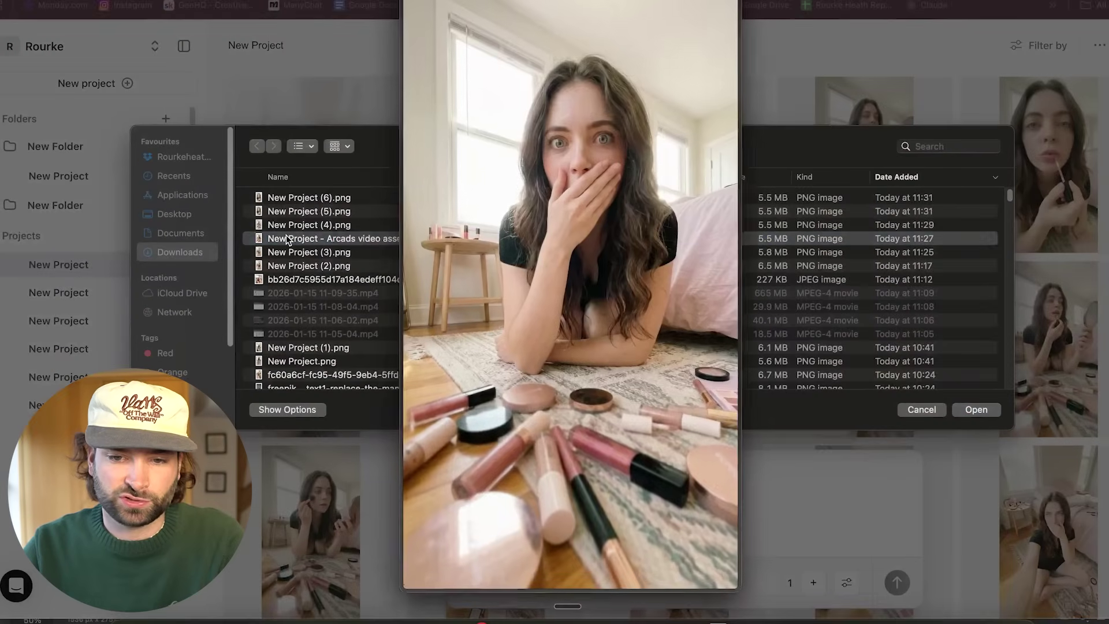
key(space)
double_click(285, 236)
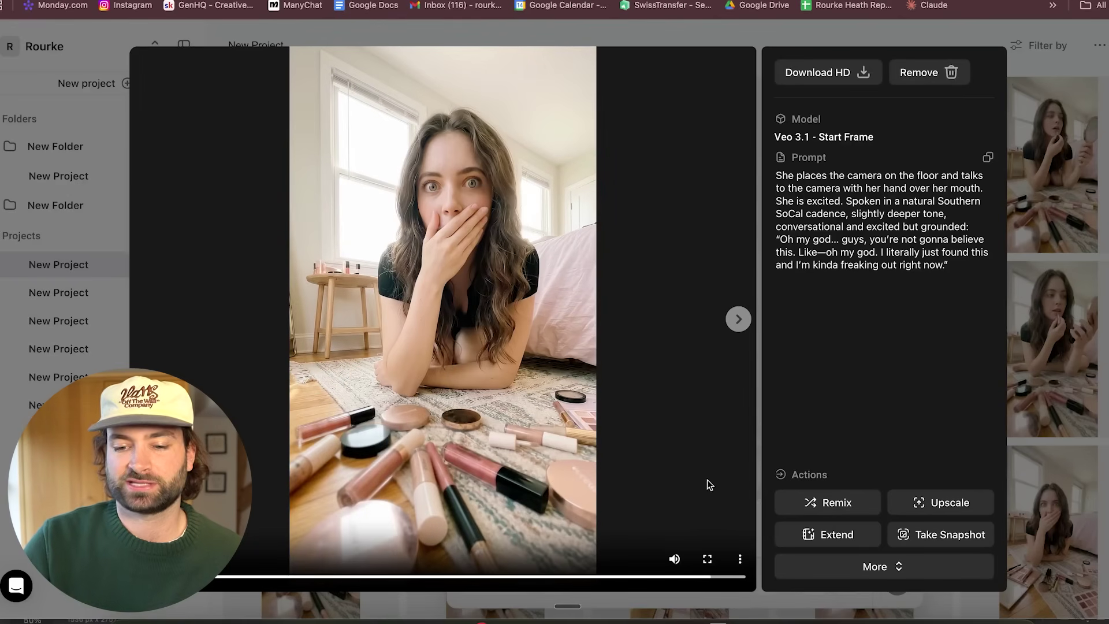
click(739, 558)
click(673, 556)
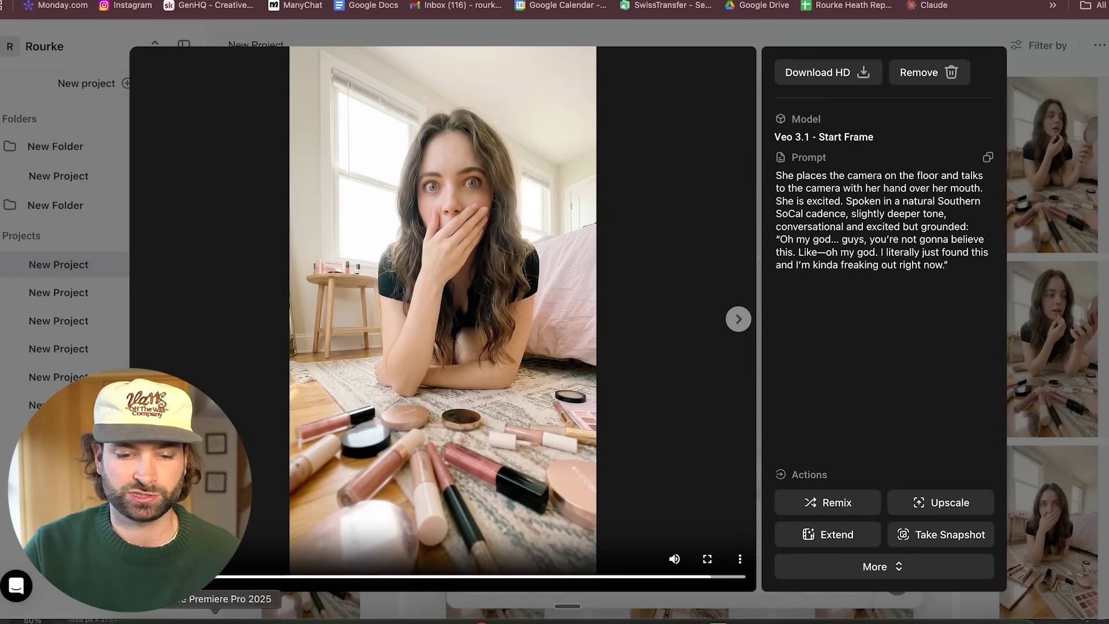
Switch to Premiere Pro and place the generated selfie clip on video track V1 at 05:13:13:19, after the existing edit.
click(215, 617)
drag(998, 359, 957, 430)
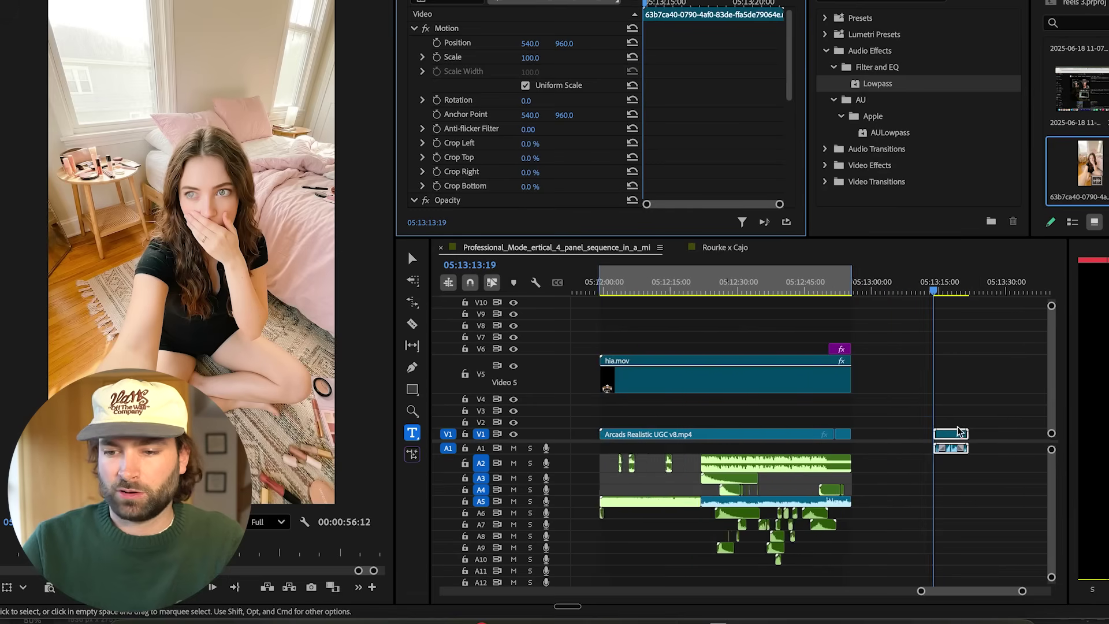
key(=)
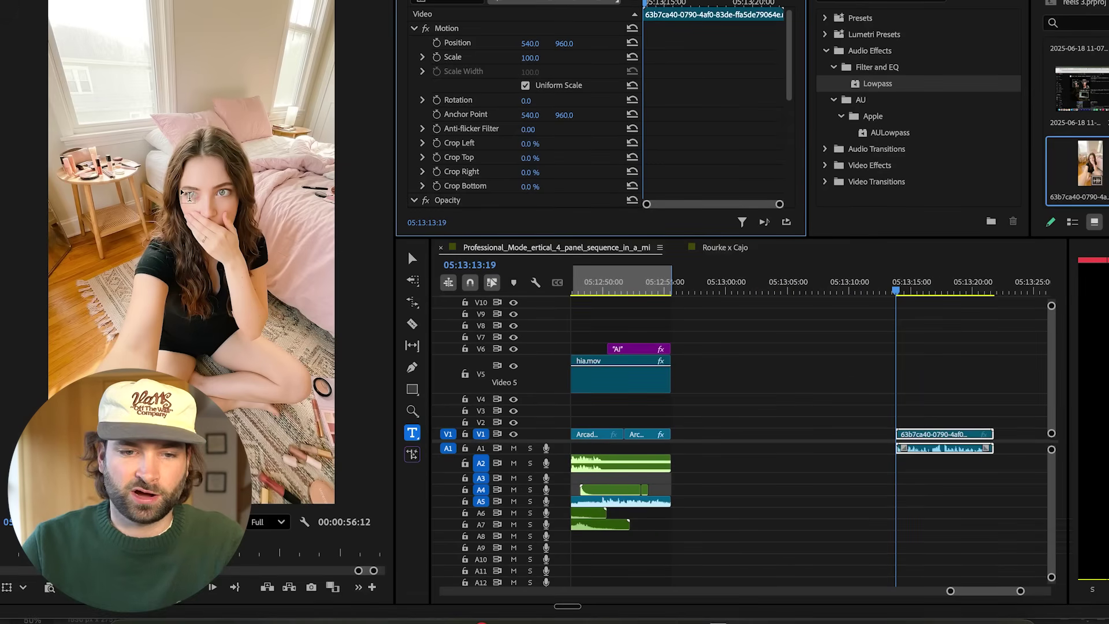
scroll(915, 358, up, 2)
Cut the selfie clip at 05:13:14:18 and delete the segment before the cut.
click(887, 291)
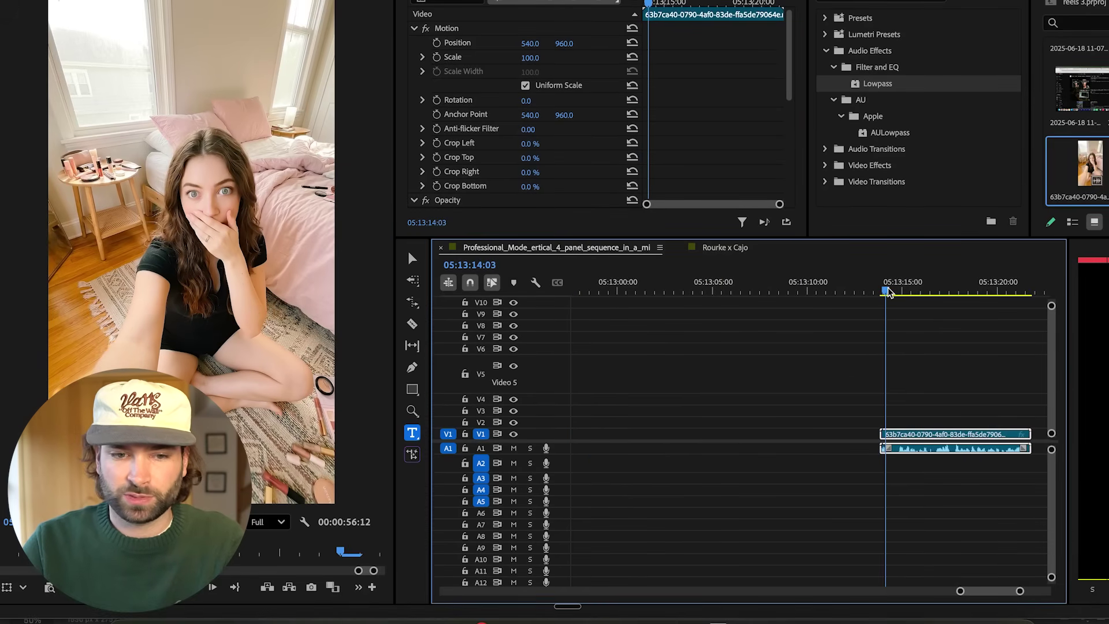
key(=)
key(=)
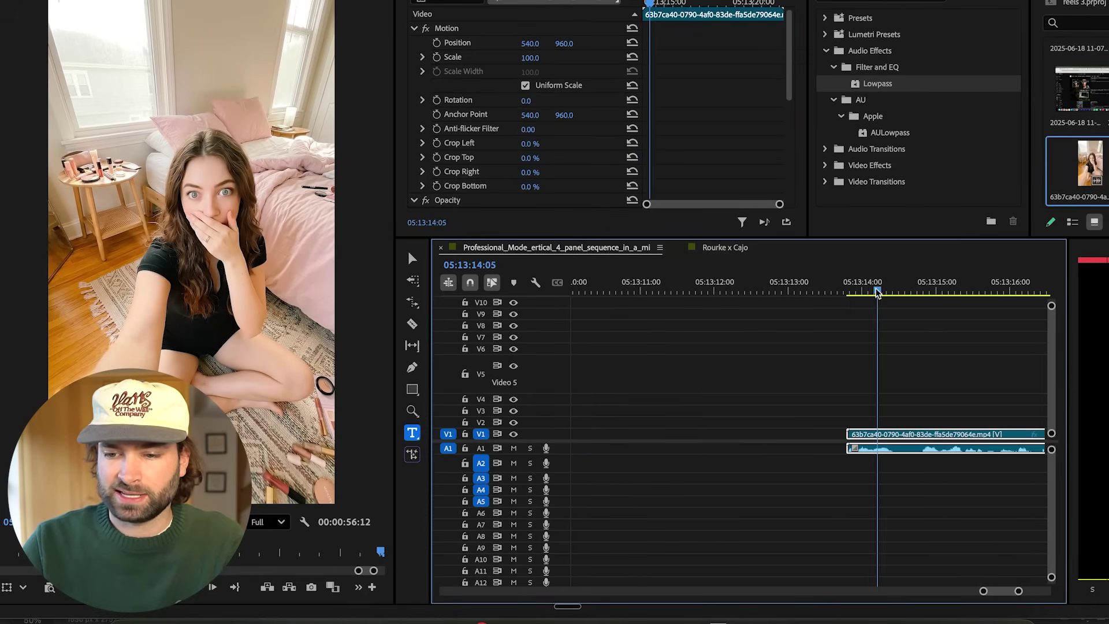
drag(874, 295, 919, 296)
key(c)
click(917, 434)
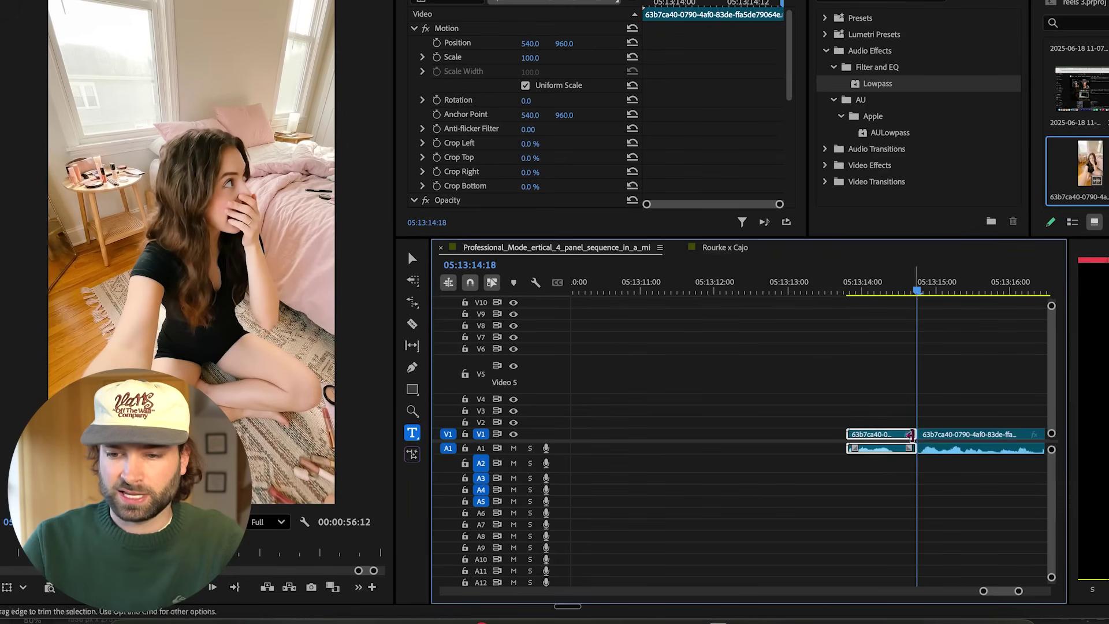
key(v)
key(Delete)
Play the trimmed selfie clip, then return from Arcads to Premiere Pro to review its closing frames.
key(space)
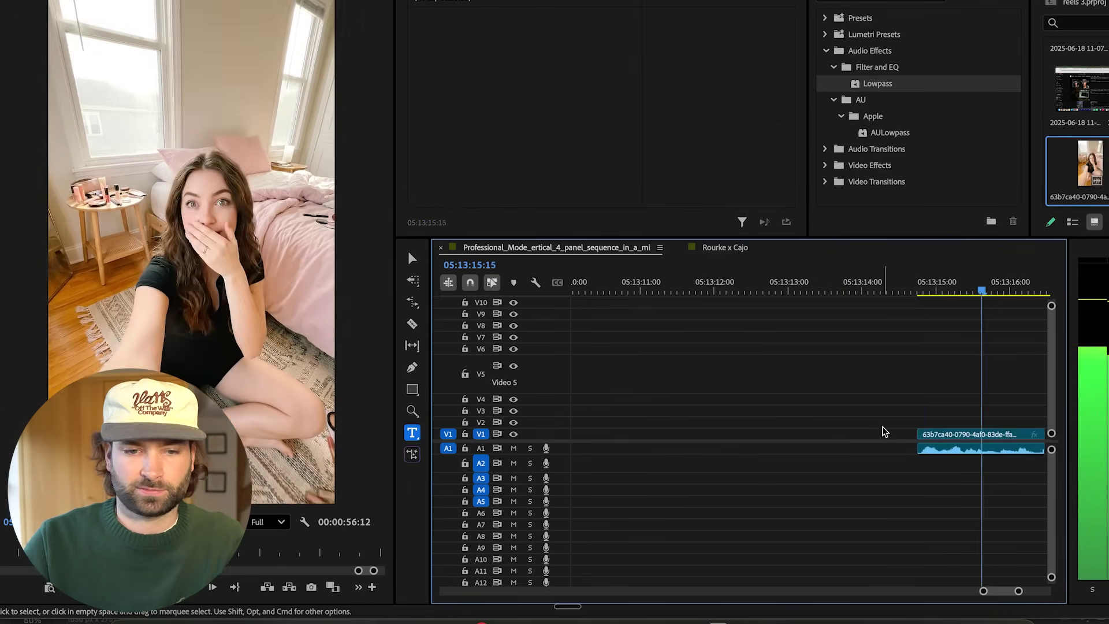
key(minus)
key(minus)
key(minus)
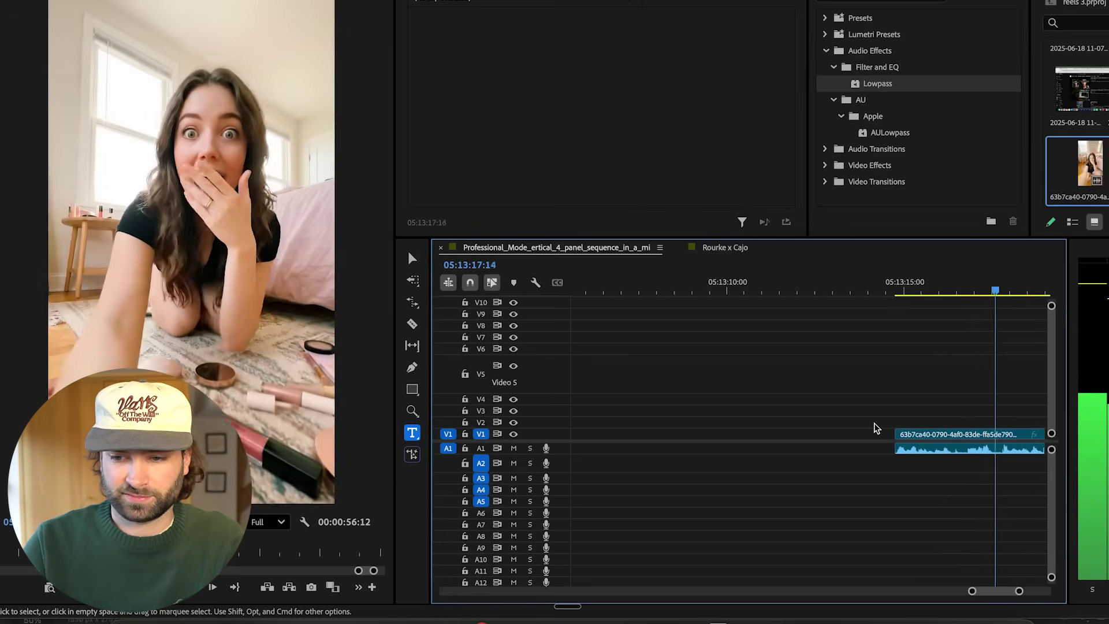
key(minus)
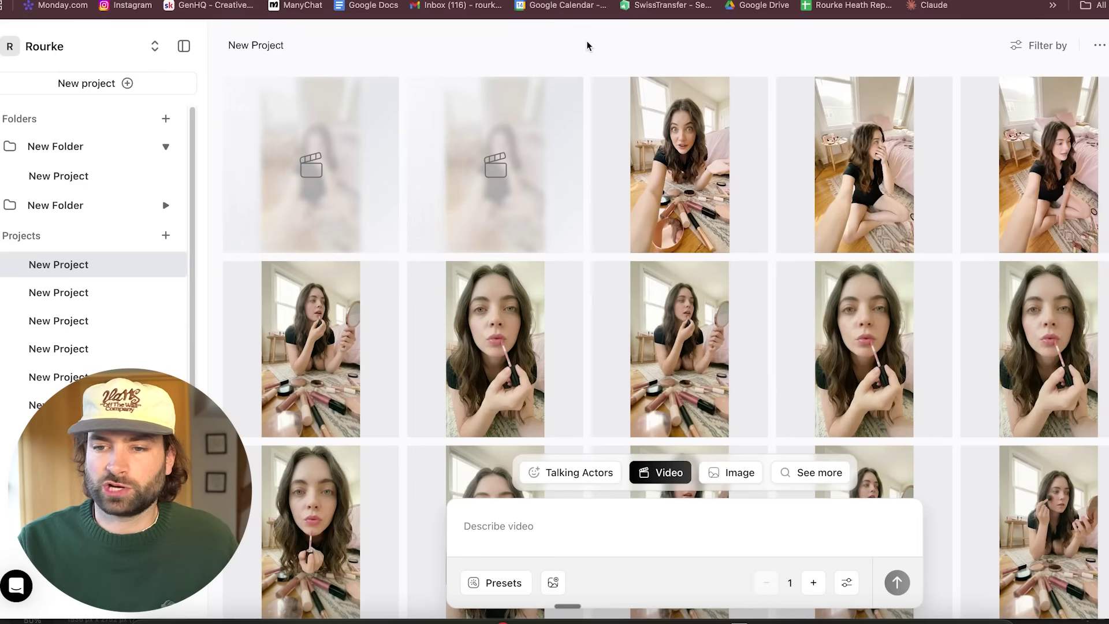
click(188, 616)
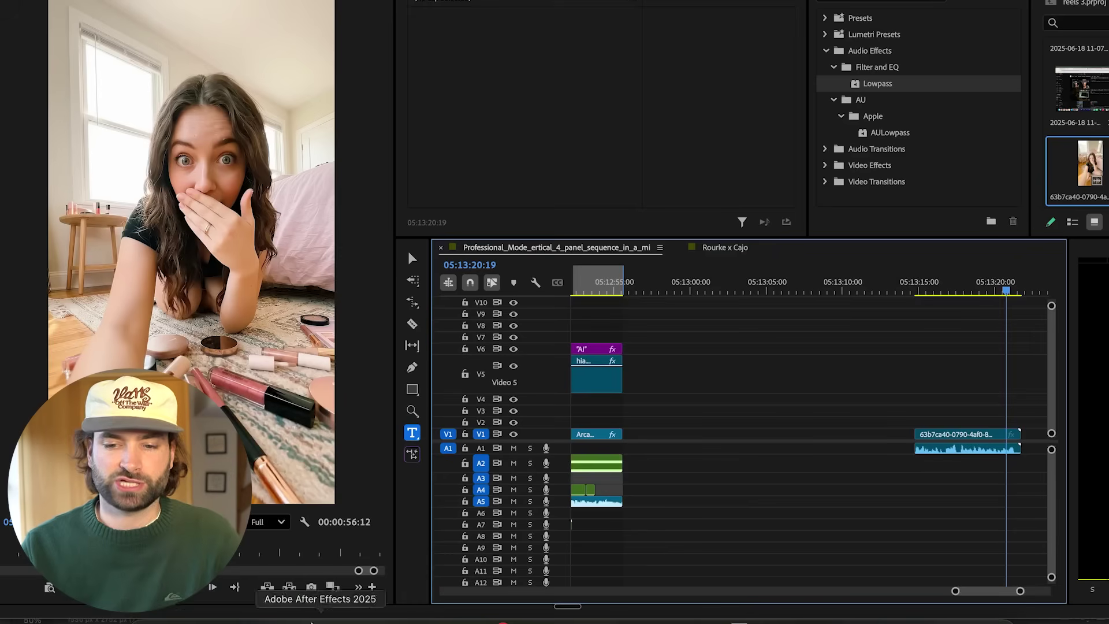
mouse_move(1010, 291)
mouse_down()
mouse_move(1000, 292)
mouse_move(1016, 297)
mouse_up()
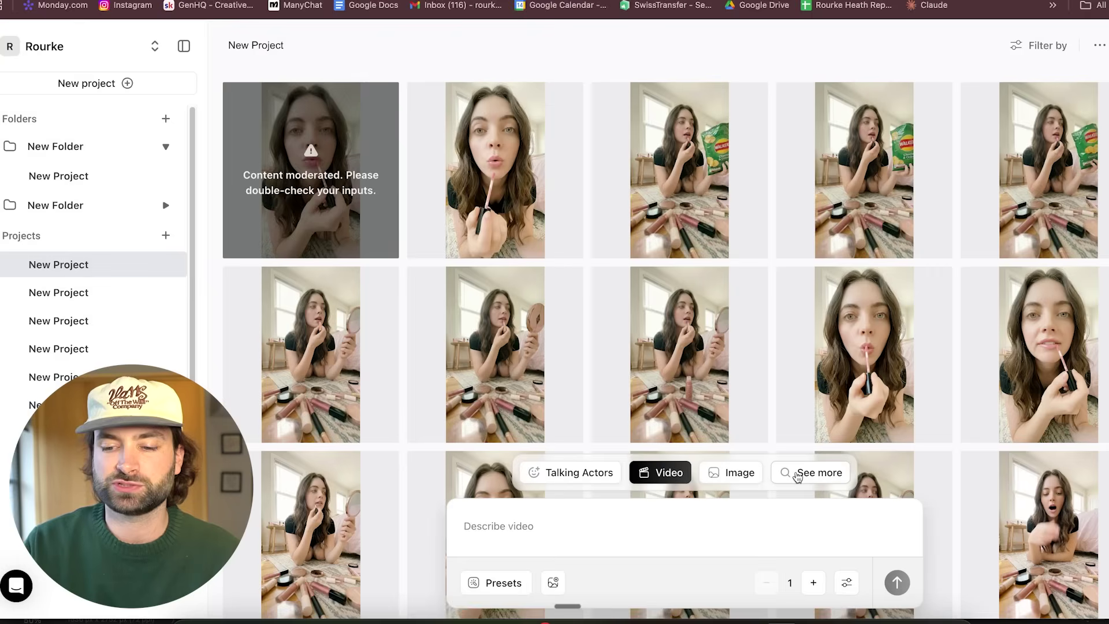
Generate a Kling 2.6 Motion Control video in Arcads from the Professional_Mode clip and the freepik character image.
click(801, 472)
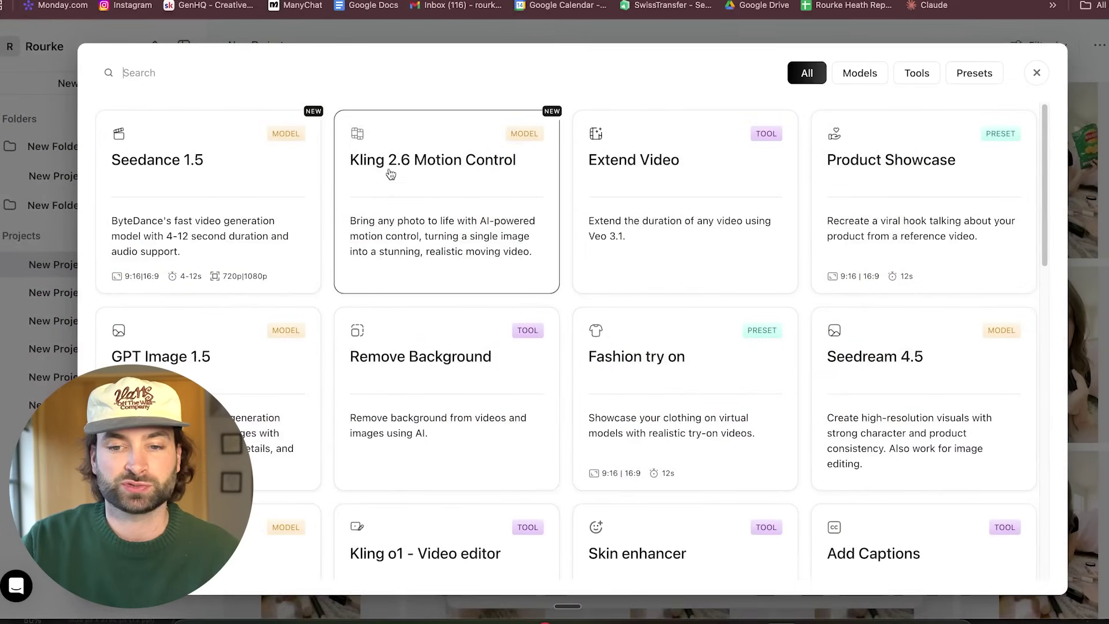
click(429, 185)
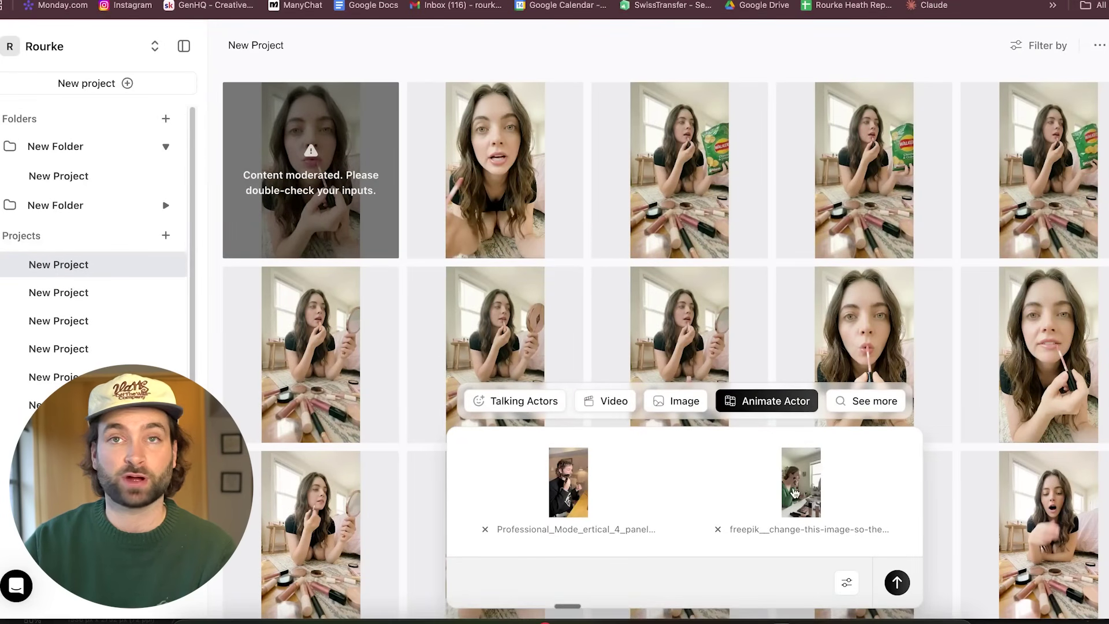
click(897, 583)
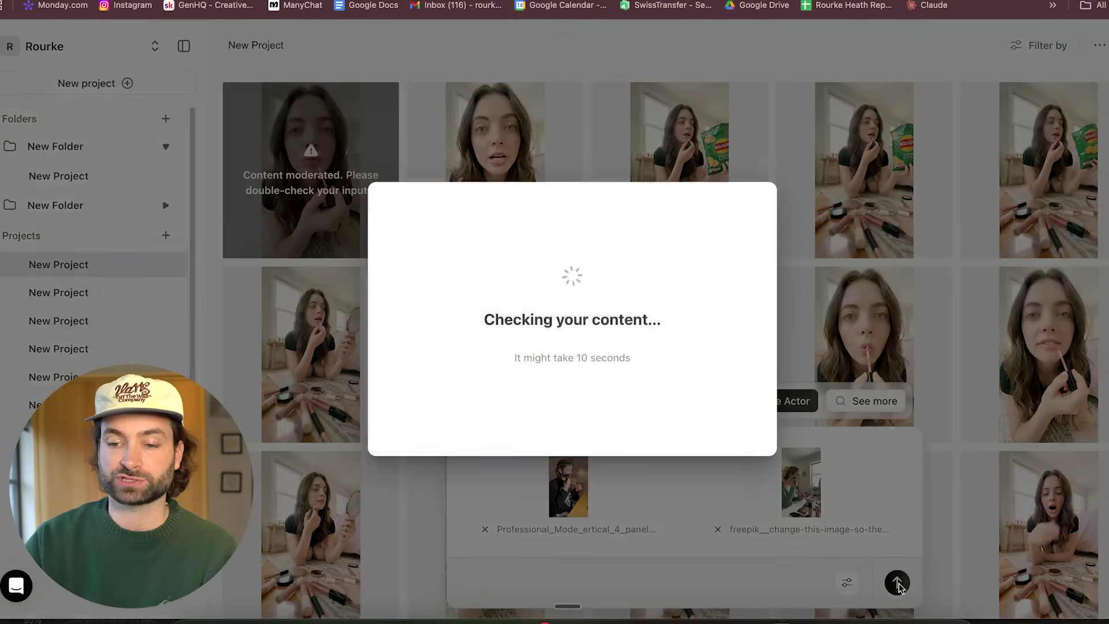